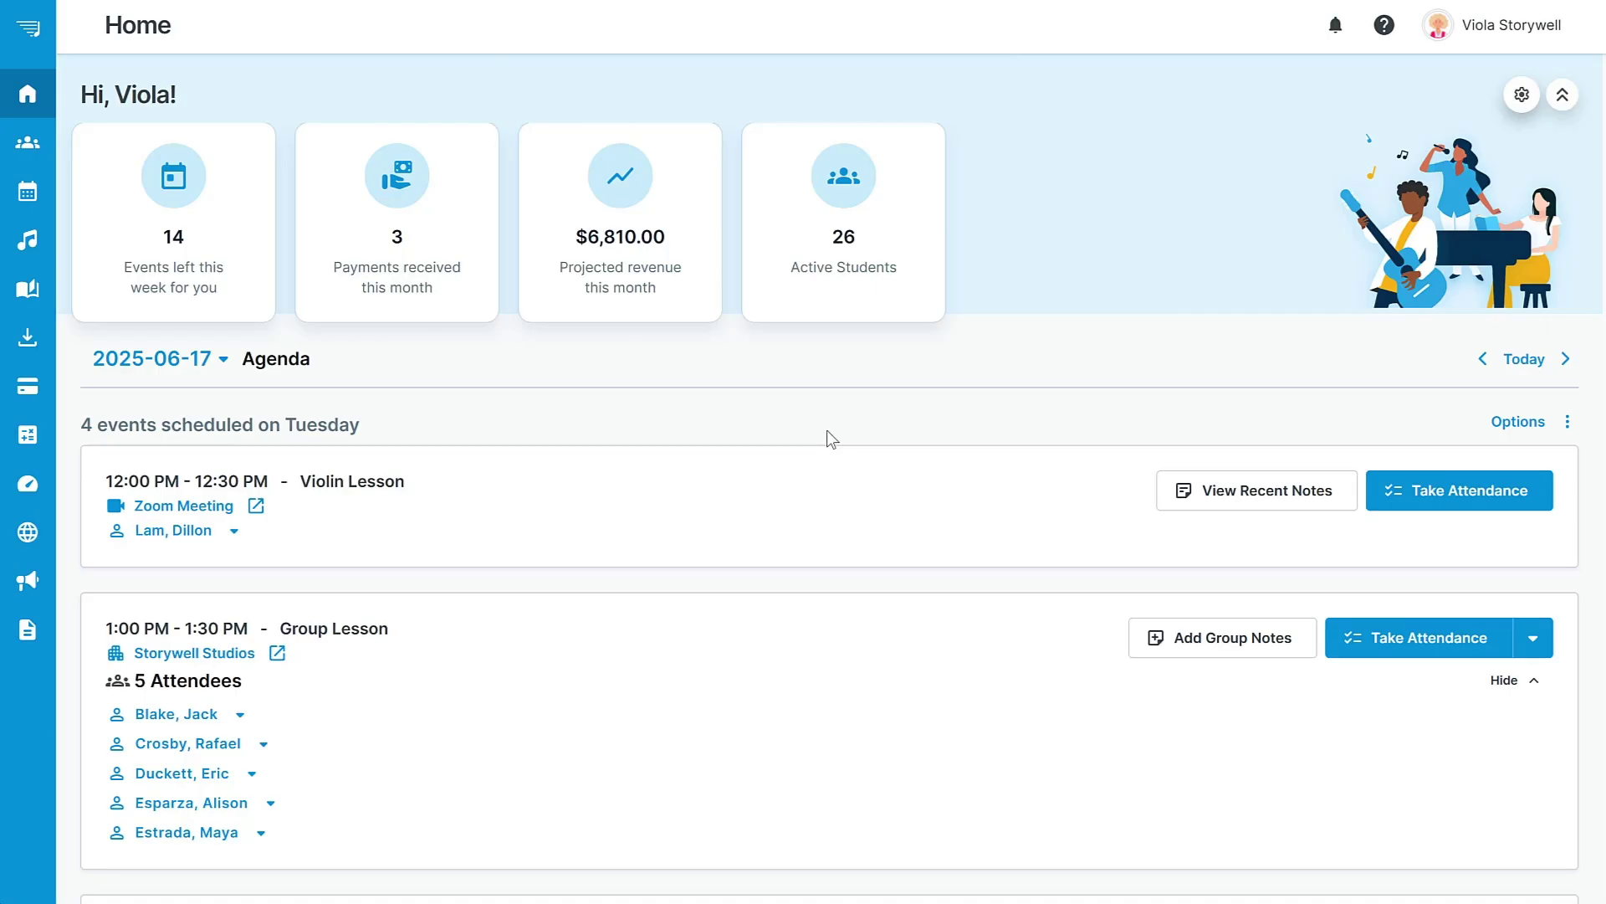
Go to the Students list and open the Add New menu of student options.
left_click(28, 142)
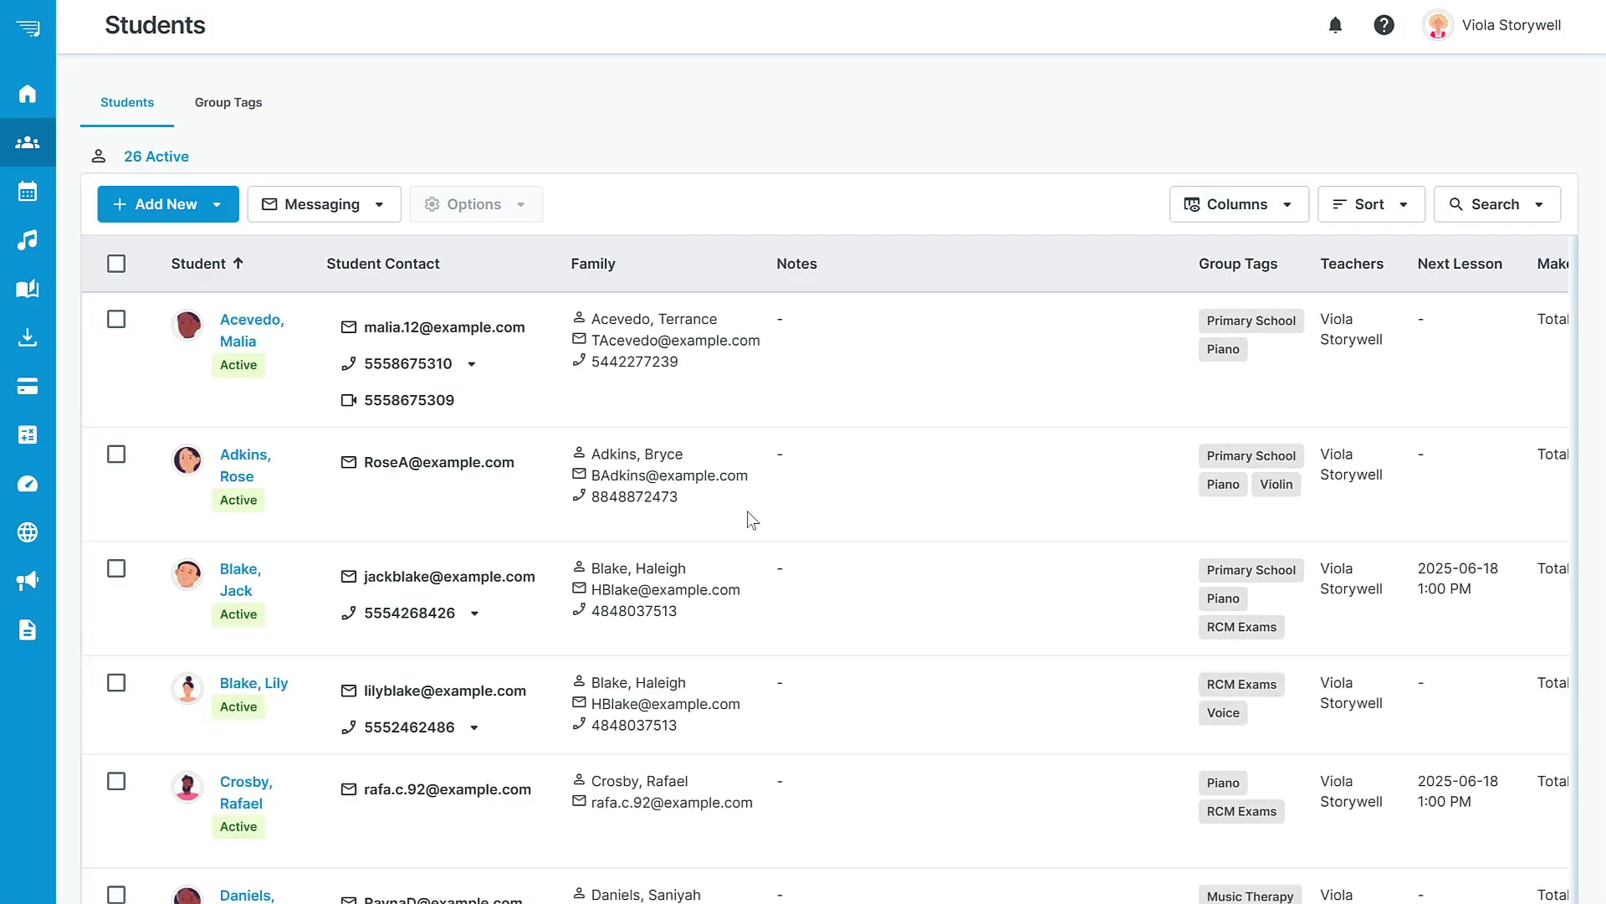
left_click(199, 211)
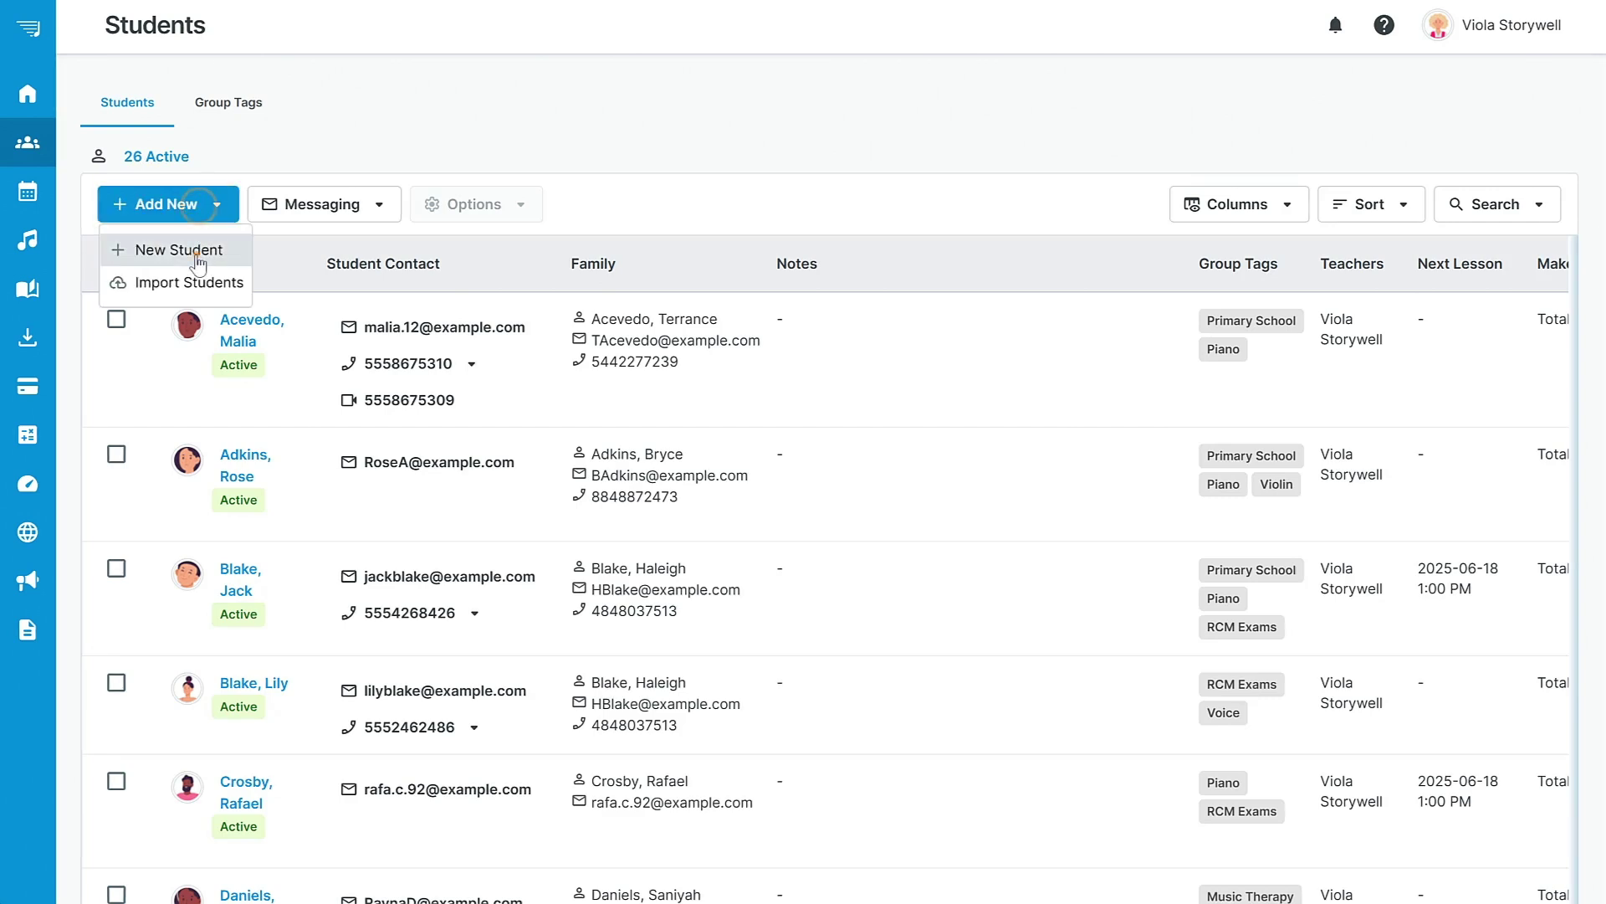
Start a new student record with the student's first name, last name and e-mail address.
left_click(196, 252)
left_click(608, 345)
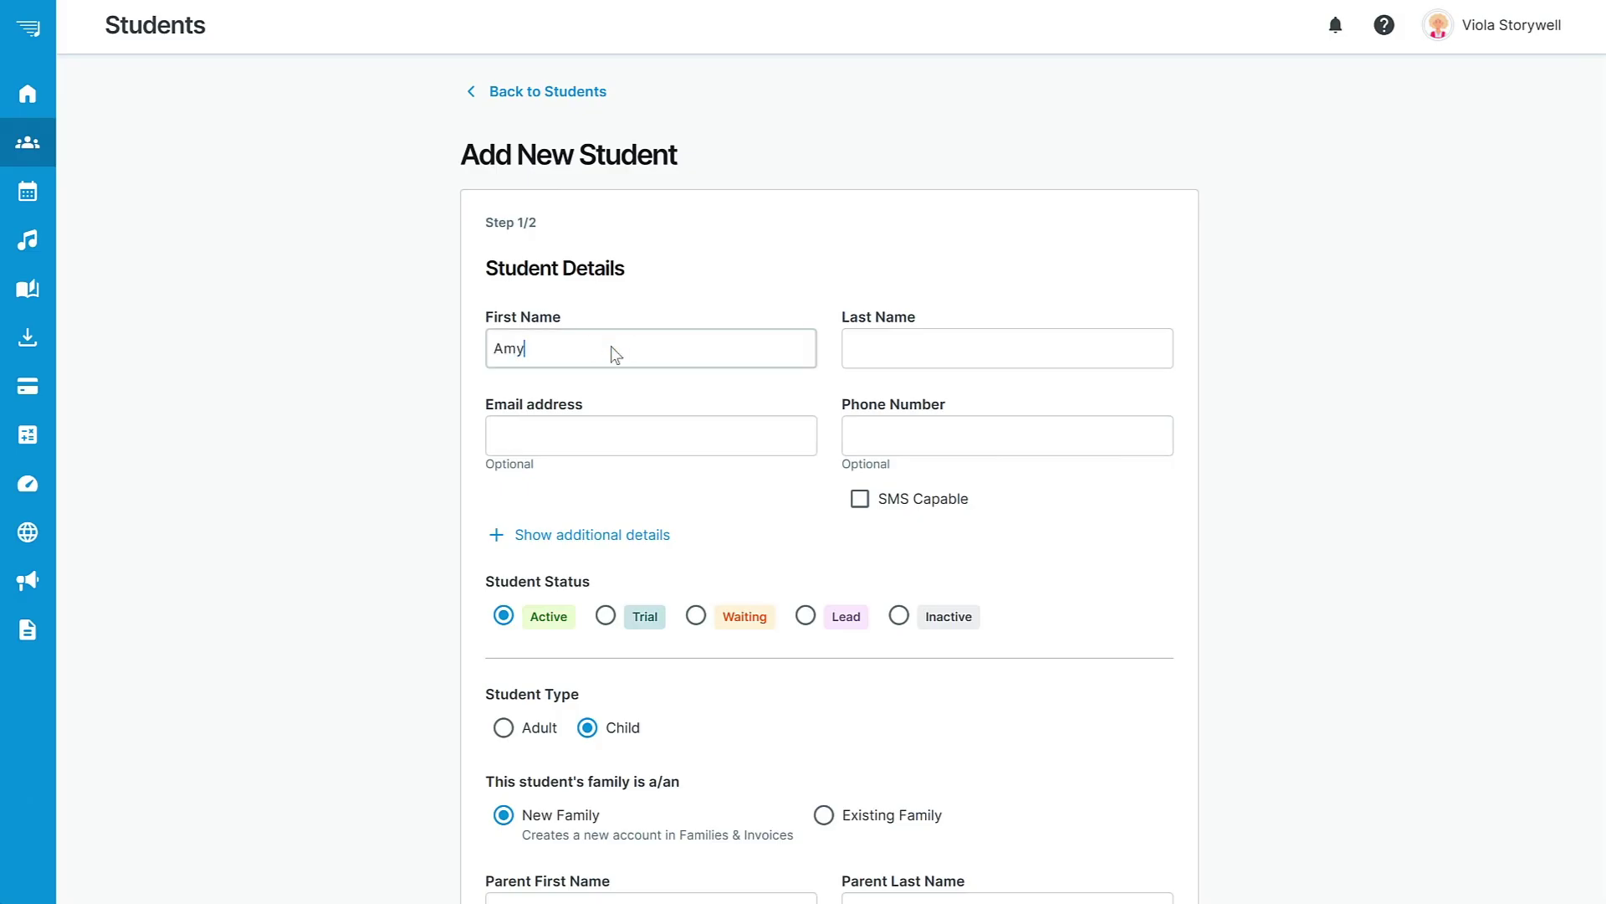
key("Tab")
key("Tab")
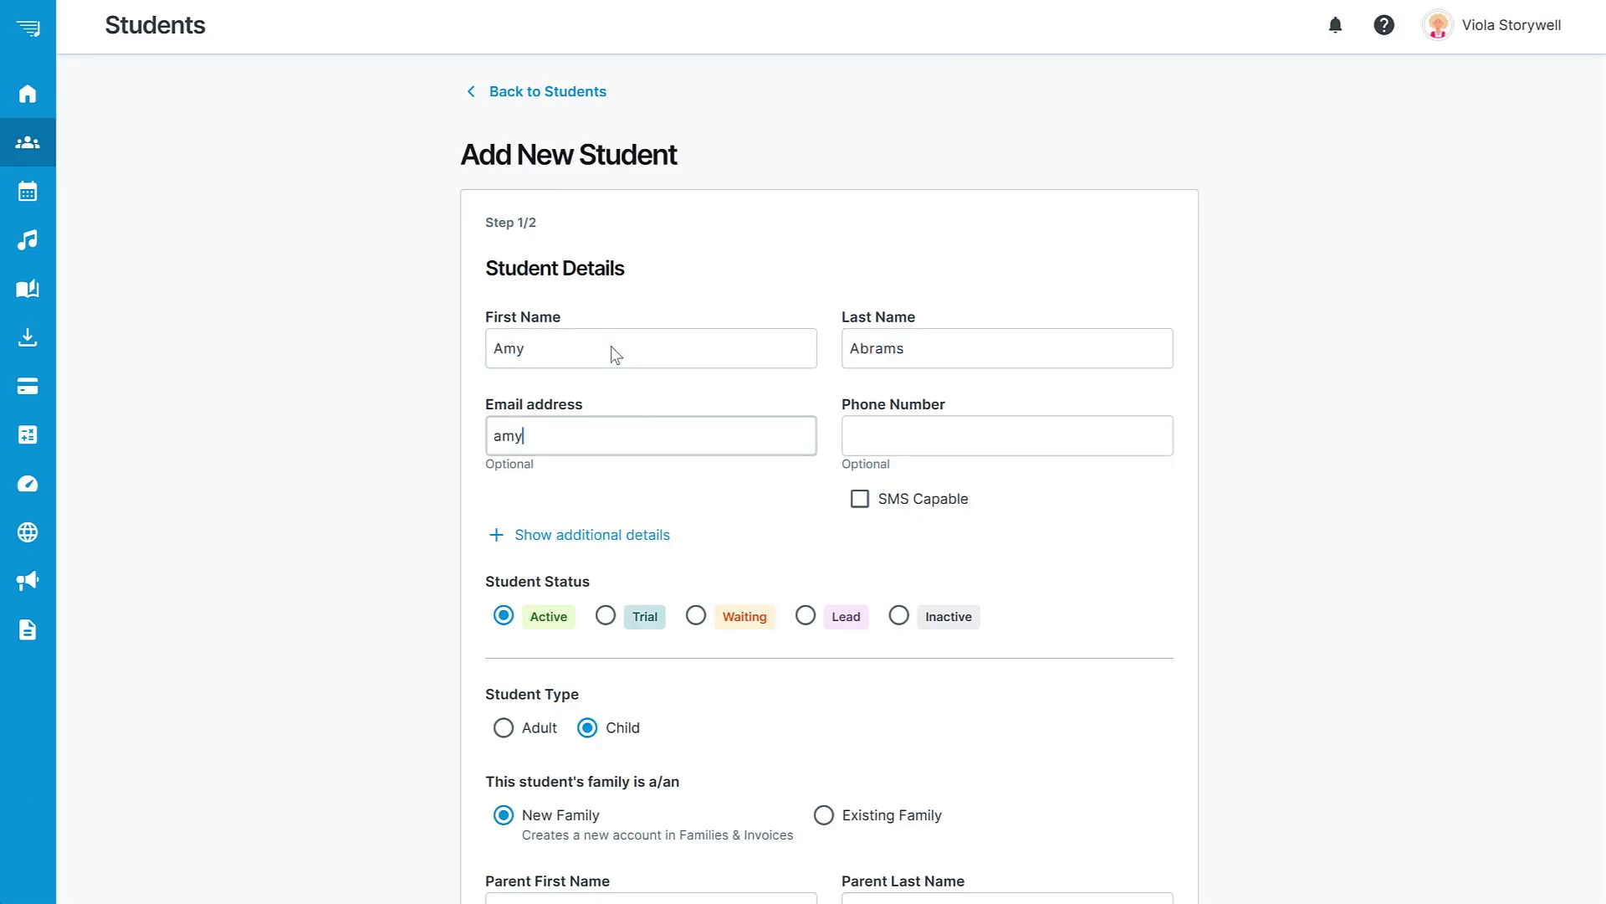
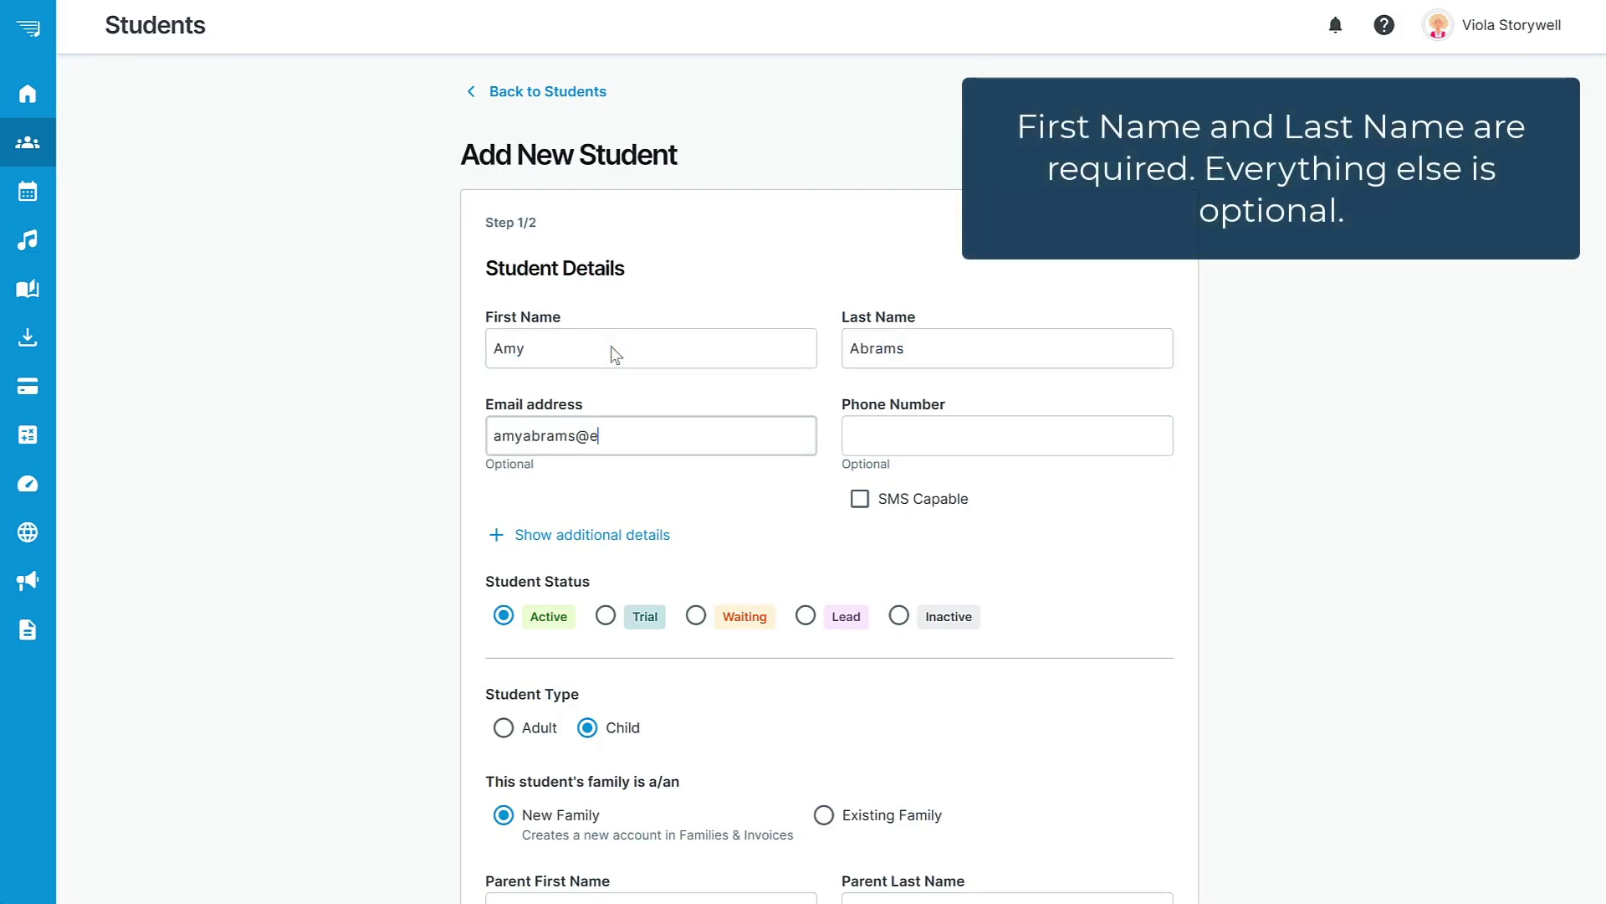
type("xample.com")
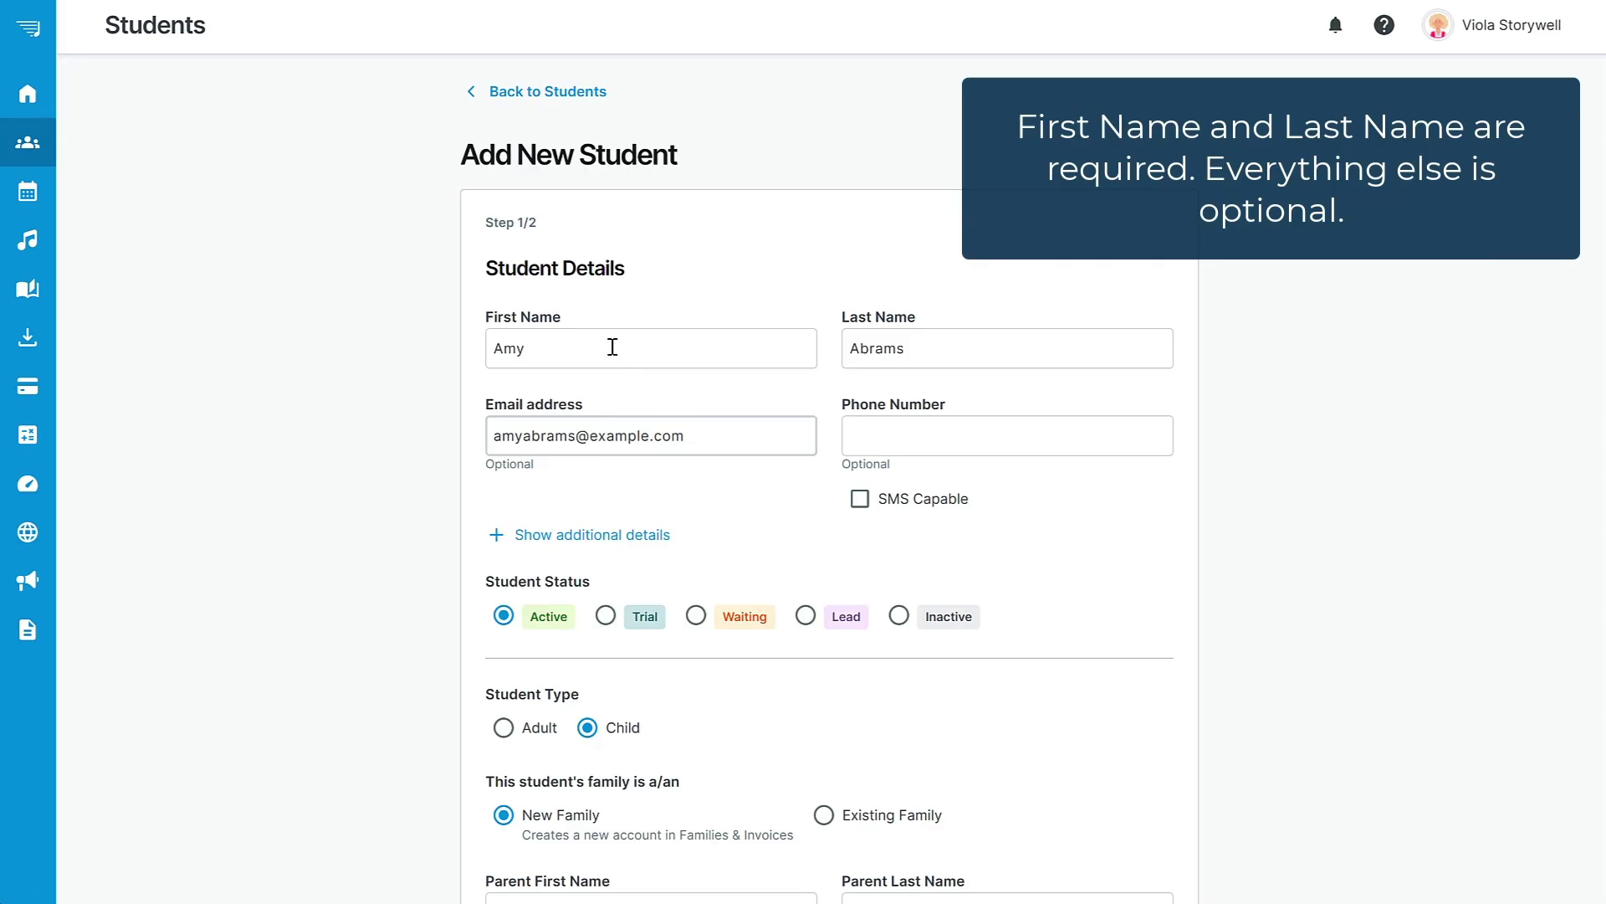
Enter the student's phone number and mark it SMS capable.
left_click(952, 435)
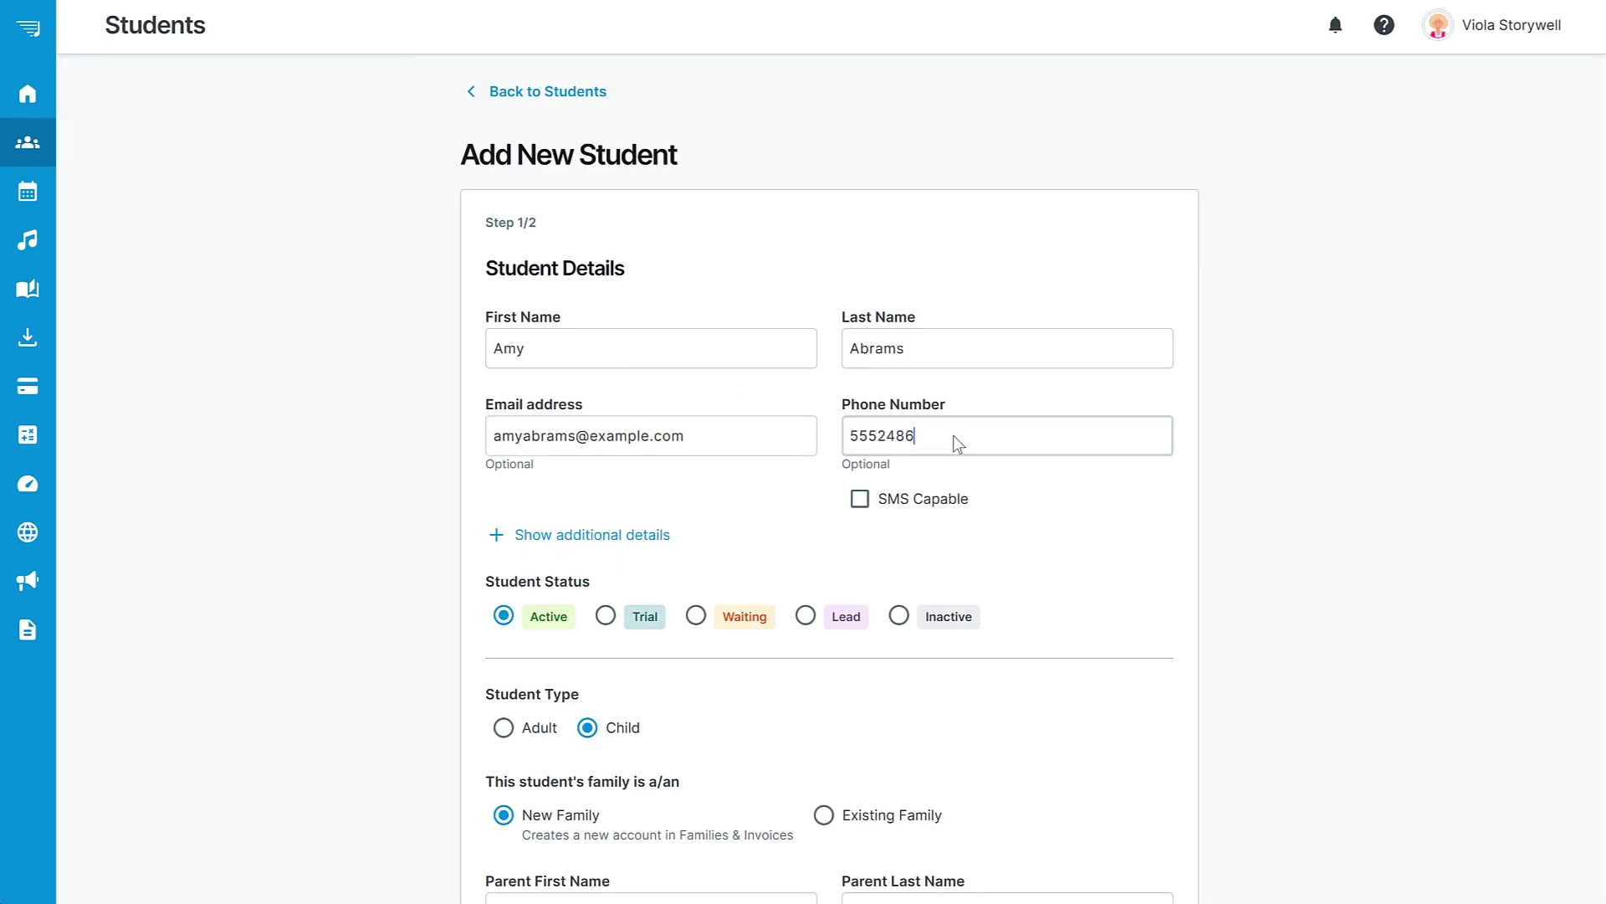
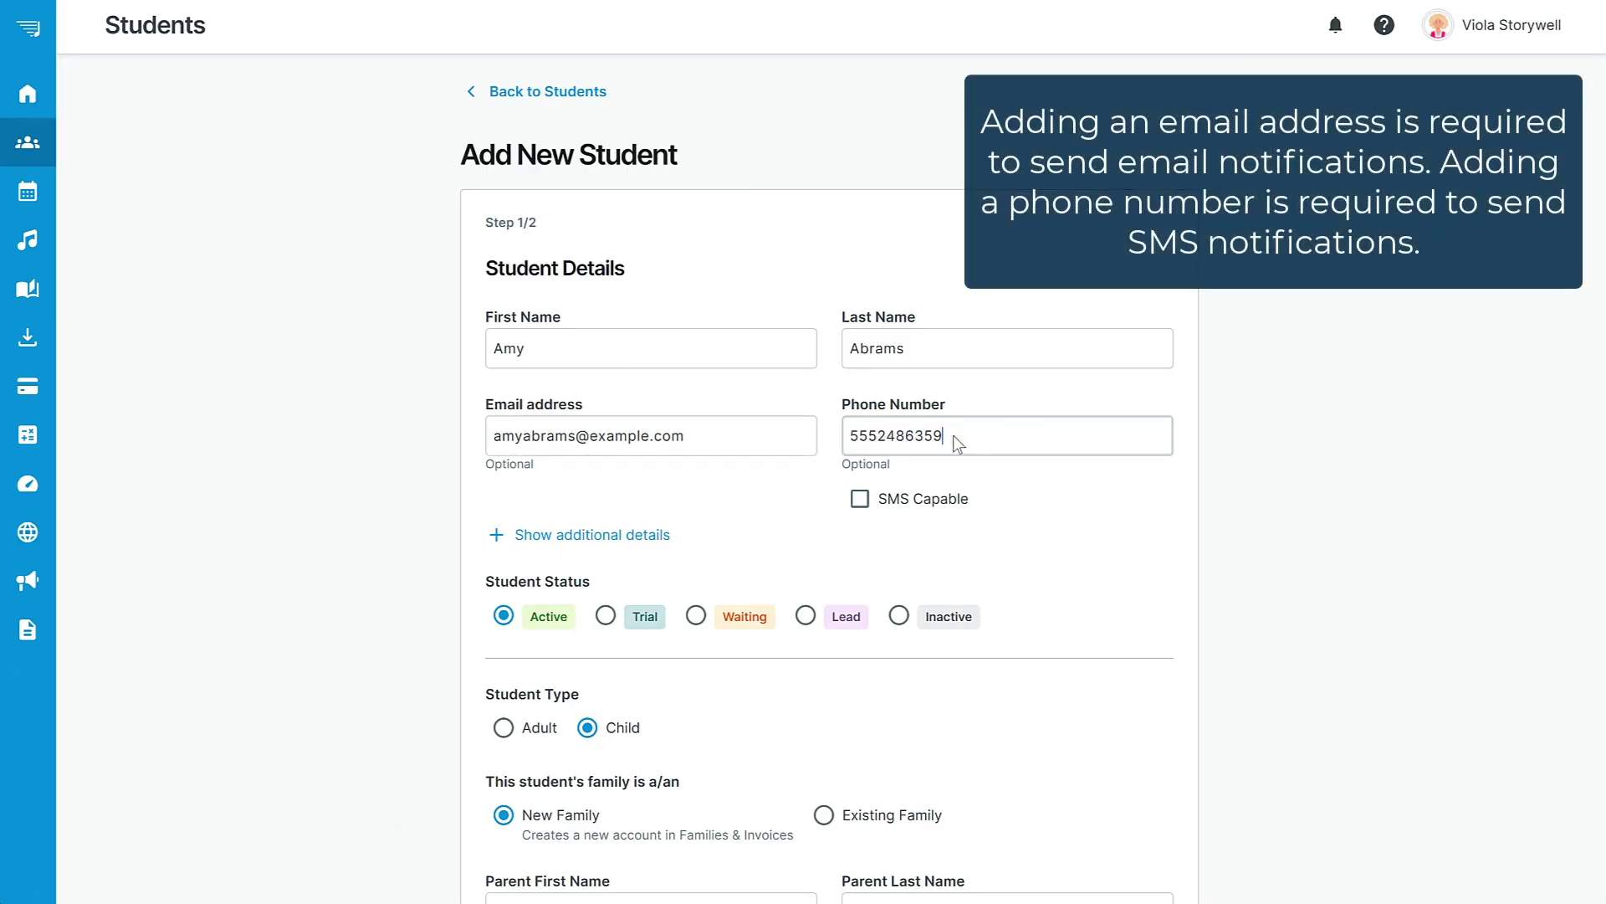
left_click(860, 499)
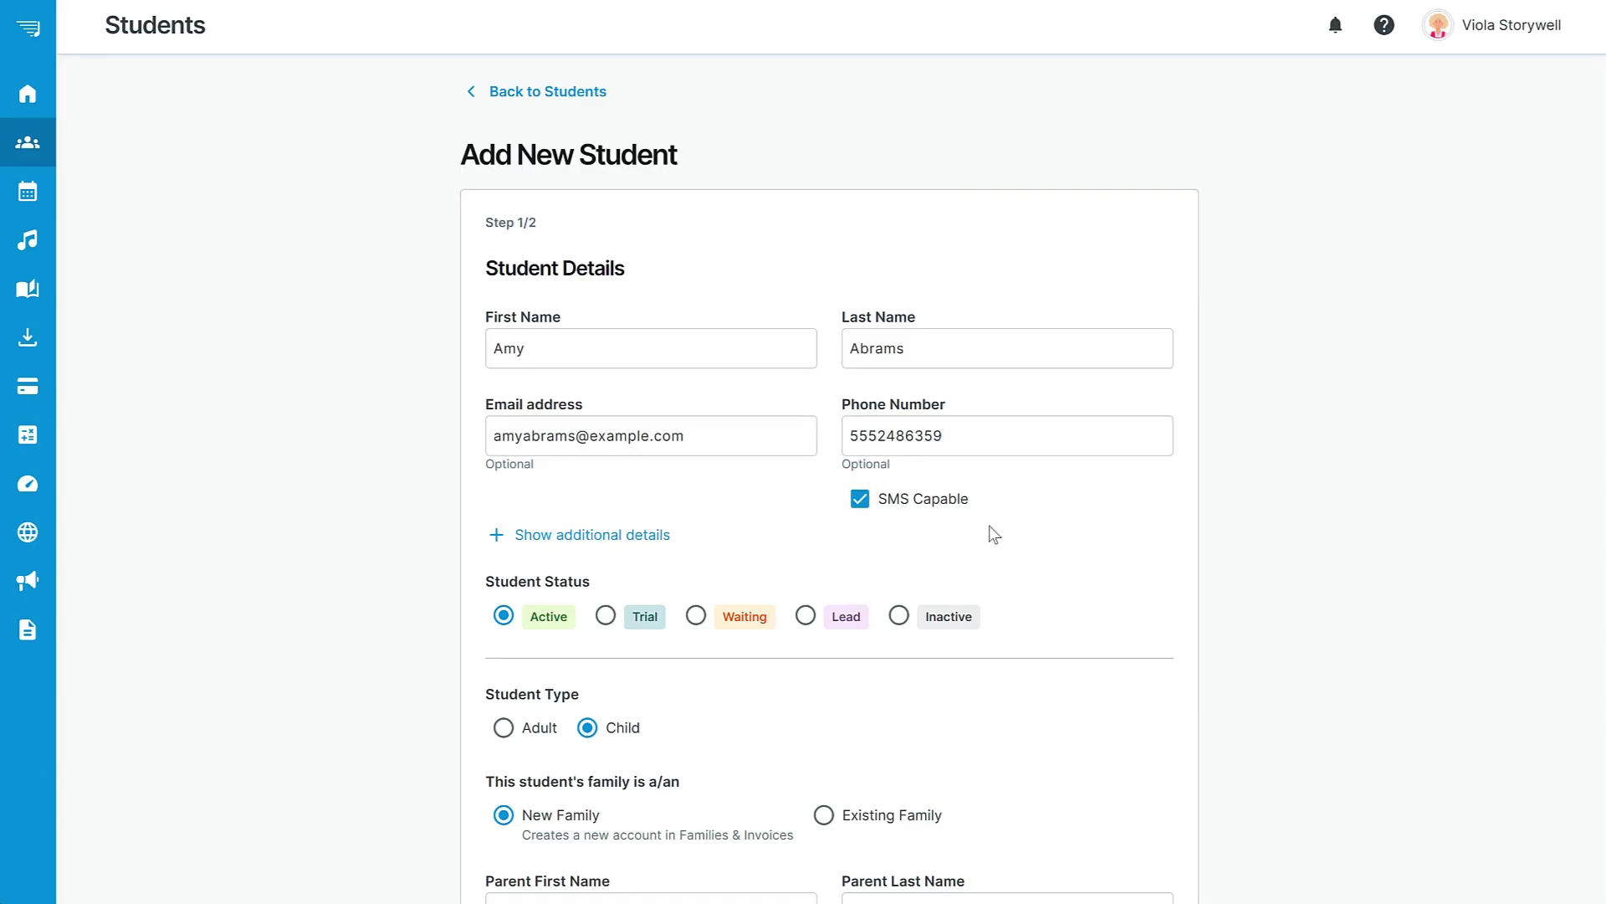
In the additional details, add Voice as the student's instrument.
left_click(648, 536)
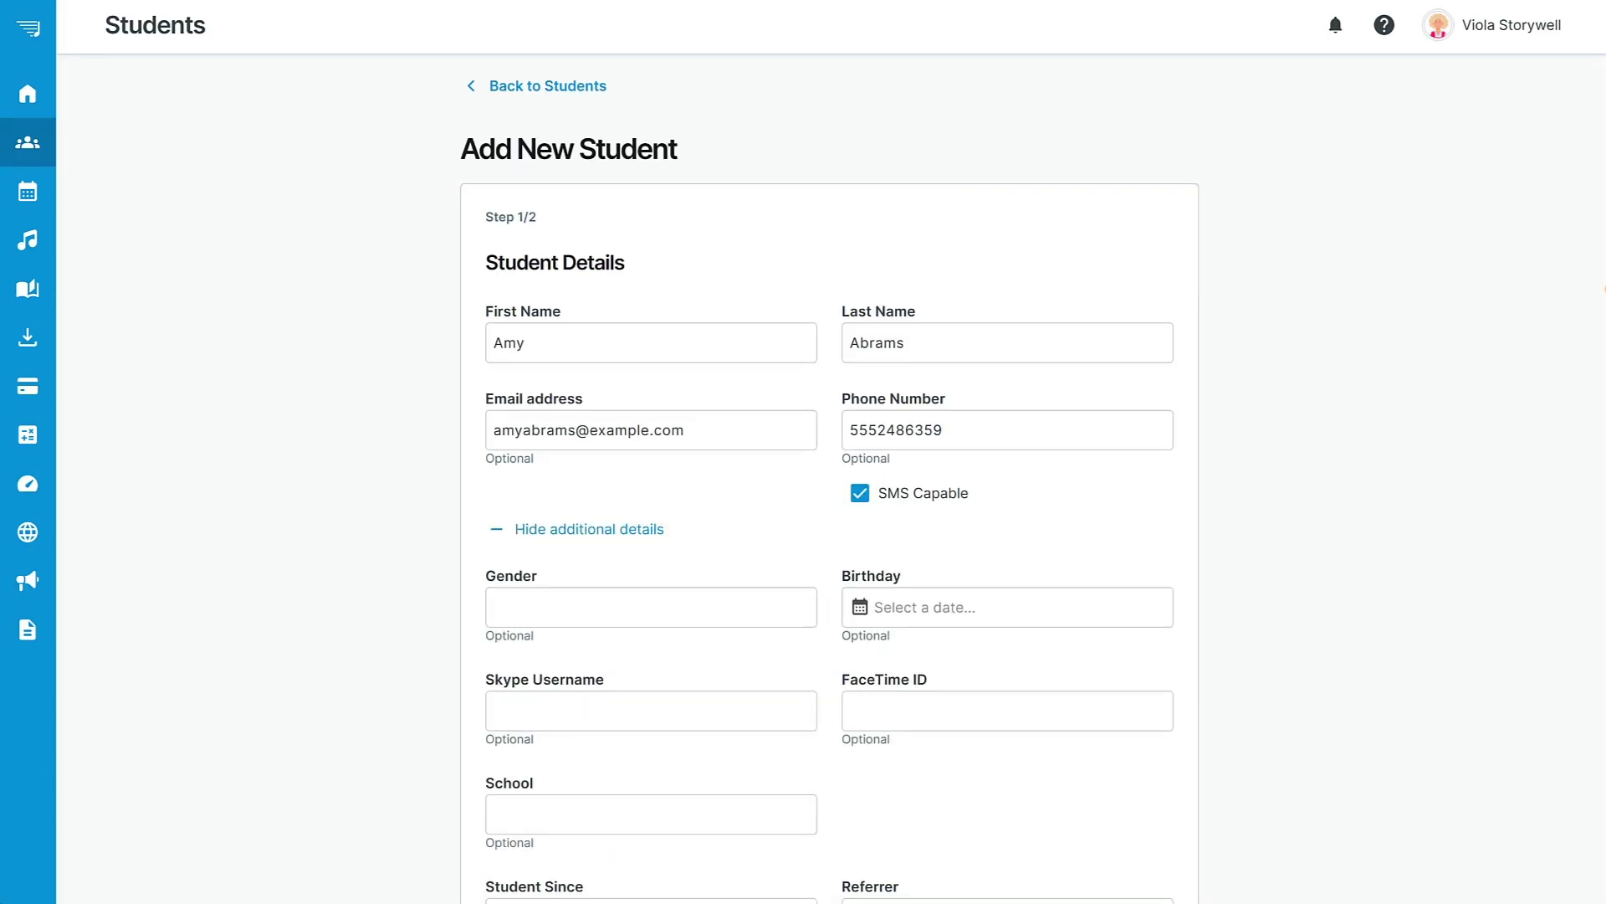
scroll(1506, 315, "down", 6)
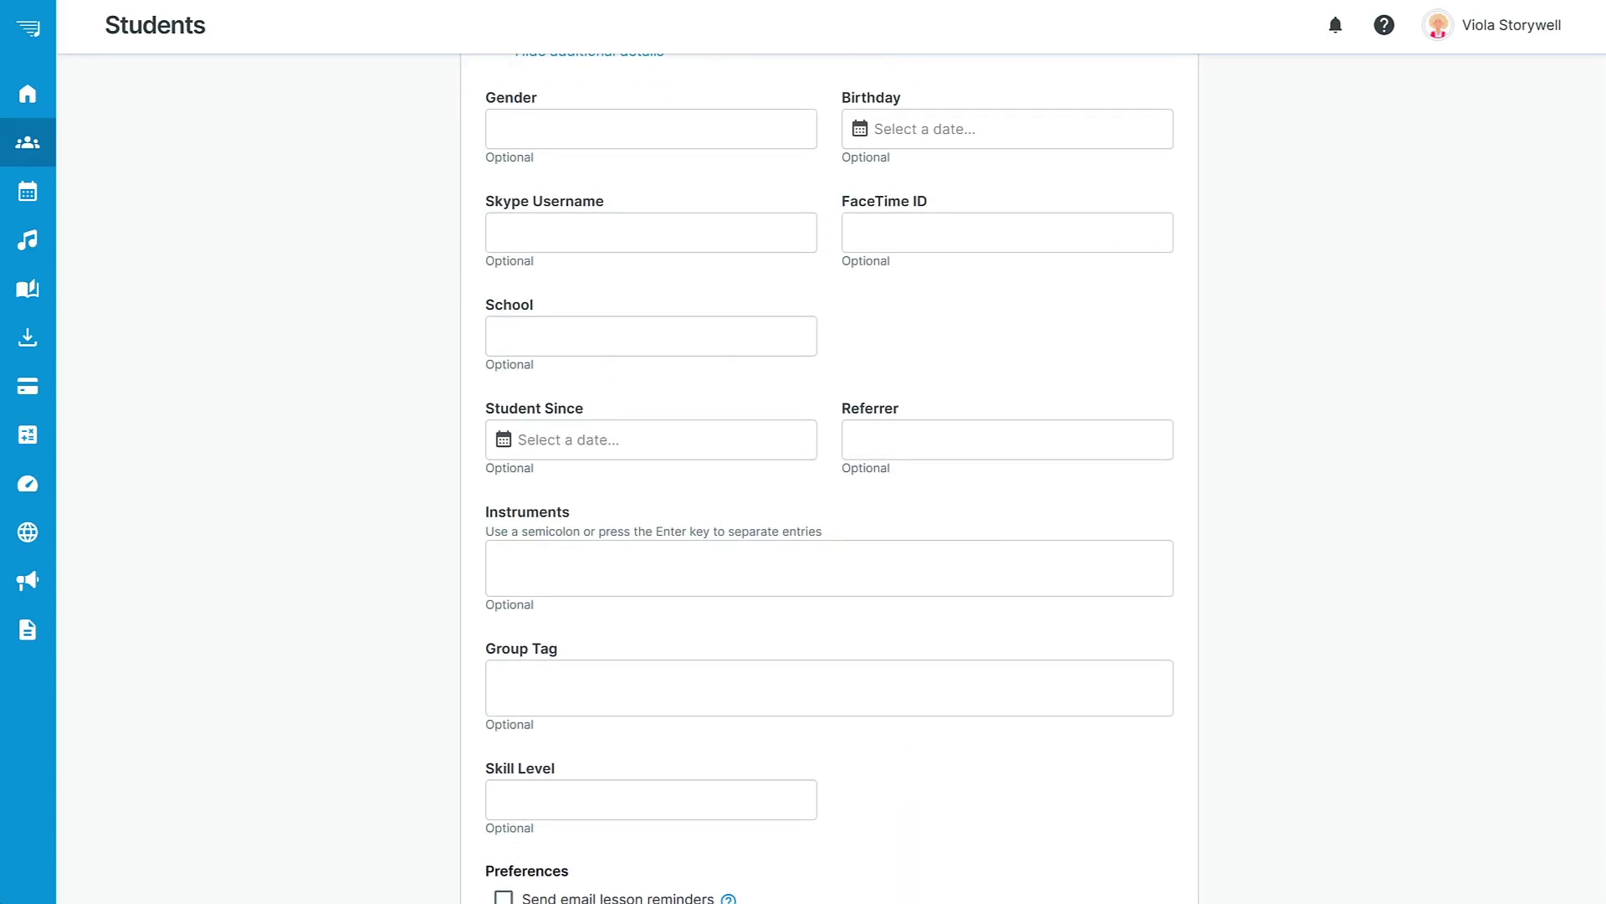
scroll(836, 476, "down", 1)
left_click(702, 535)
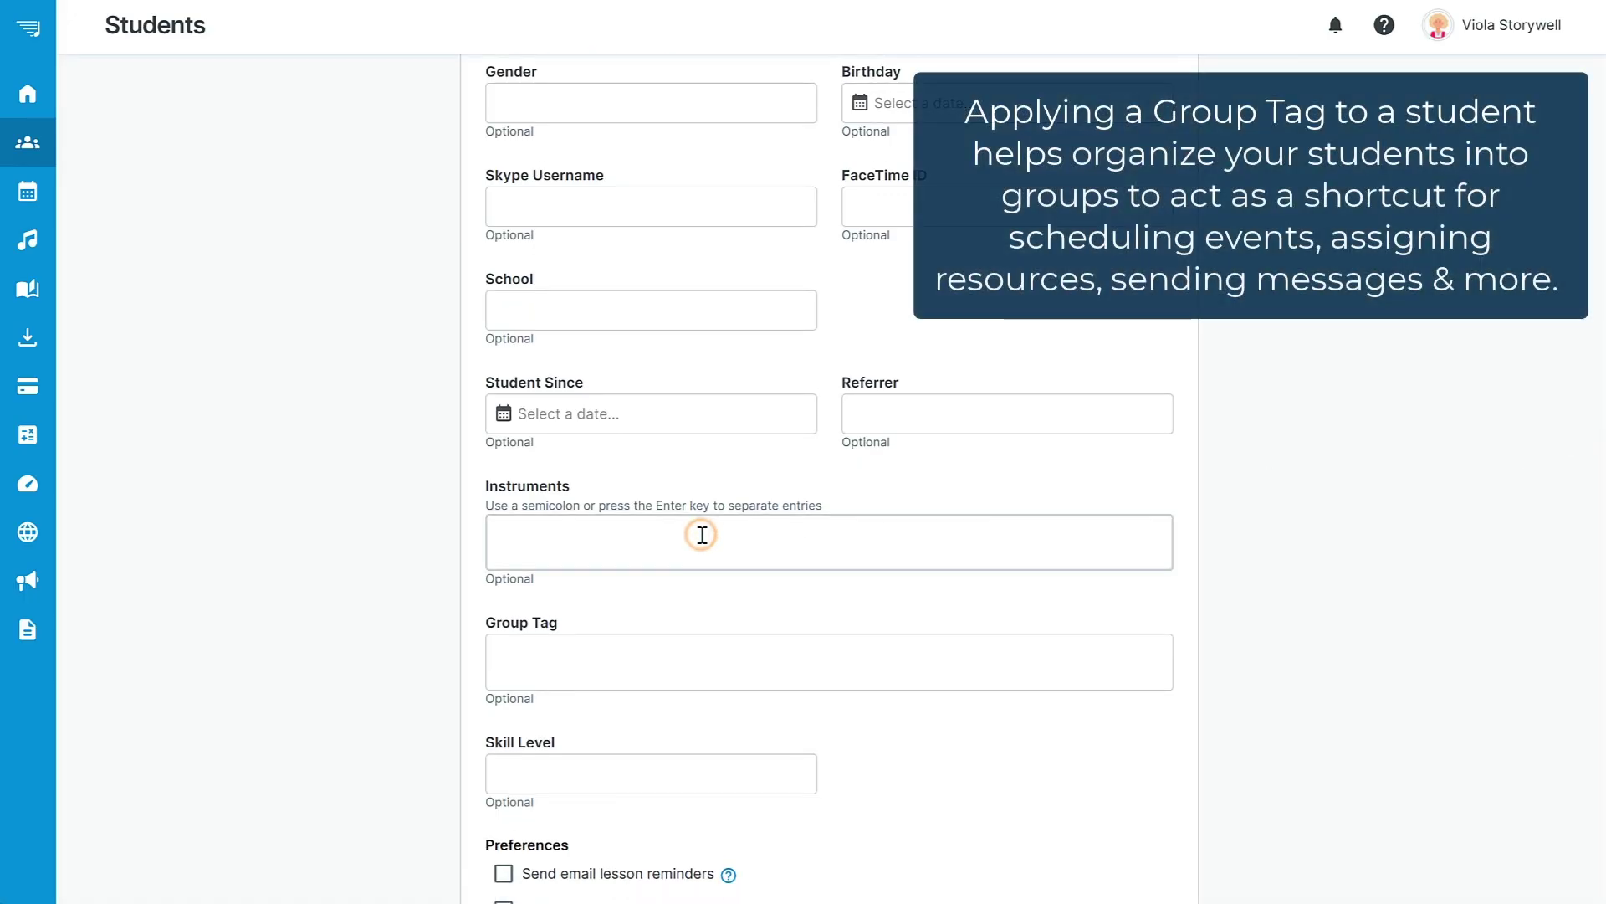
type("Voice")
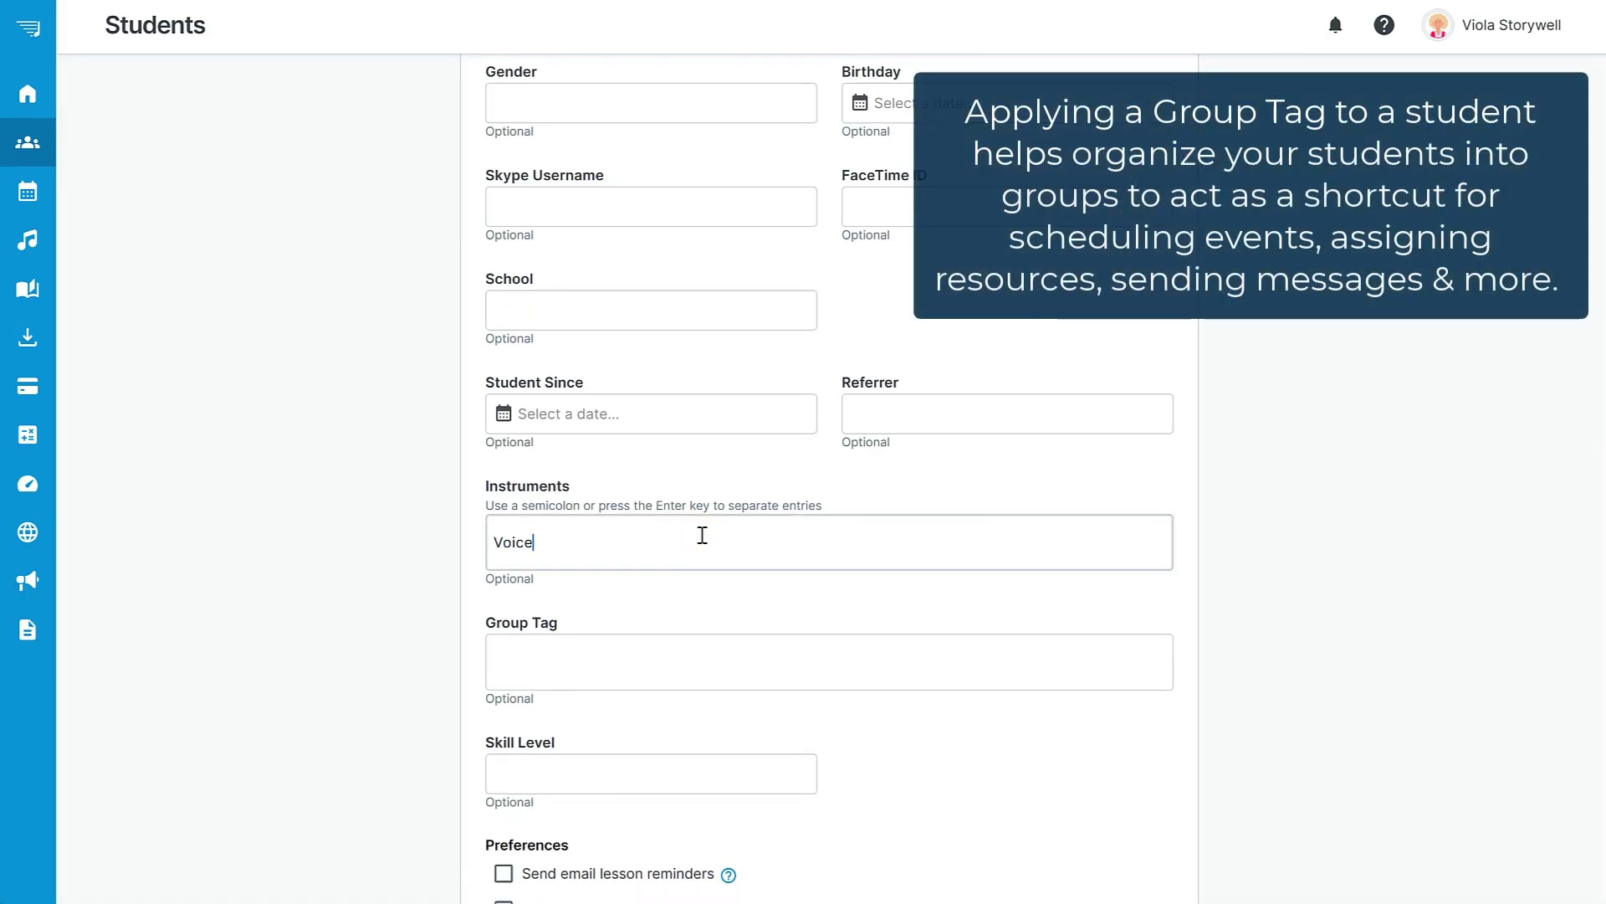
key("Return")
Tag the student with the existing Voice group tag.
left_click(574, 660)
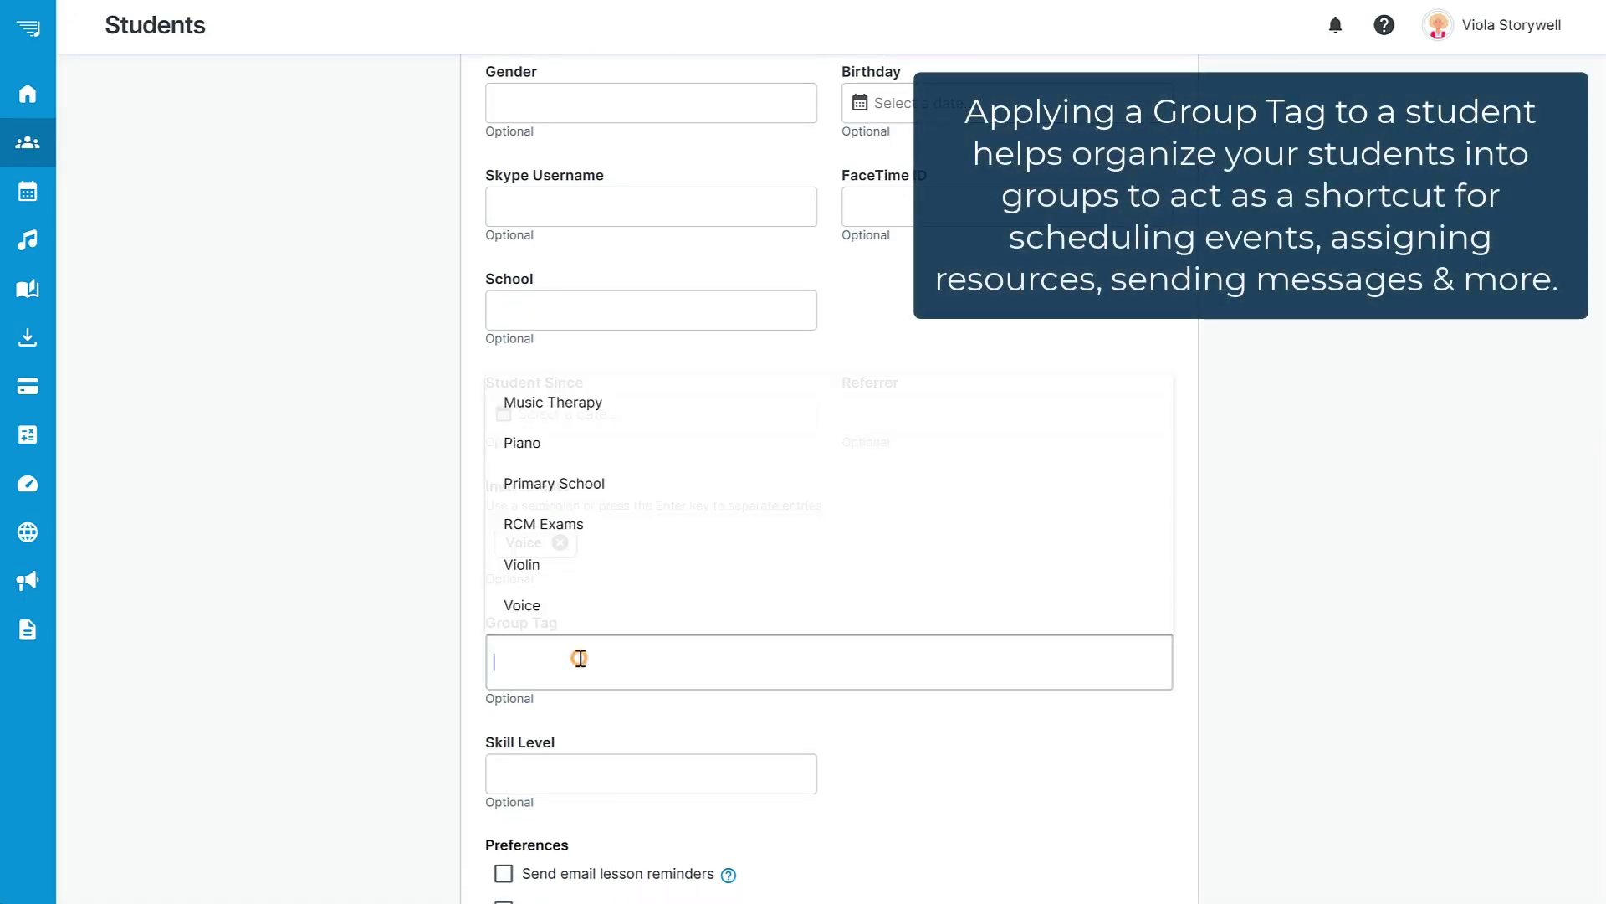
left_click(567, 604)
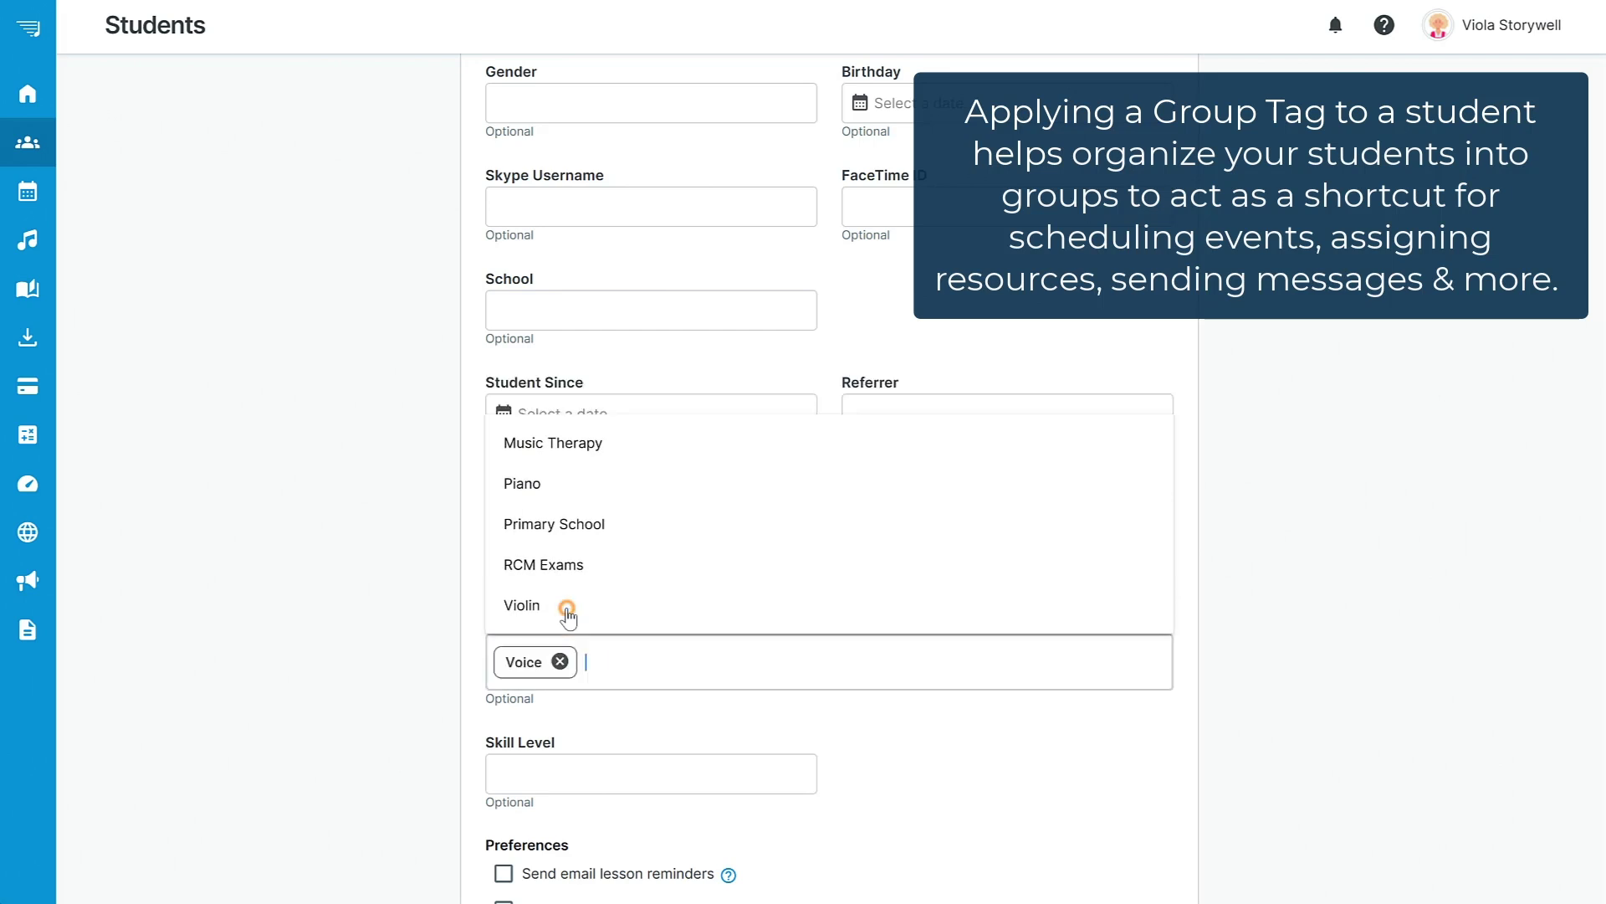
left_click(1347, 634)
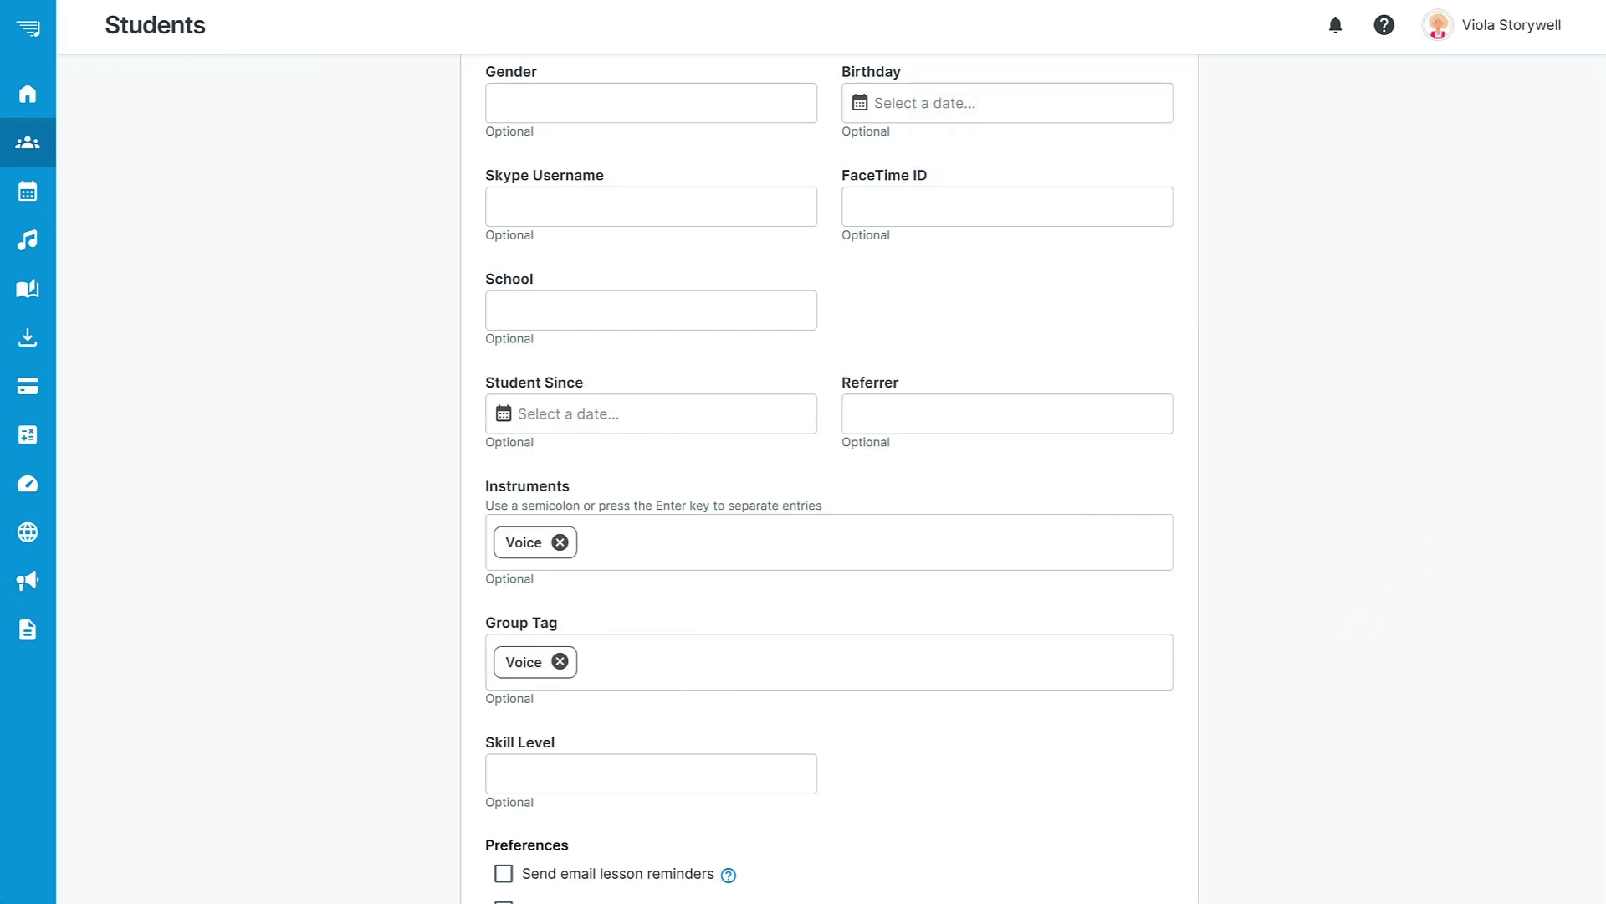
scroll(1603, 324, "down", 7)
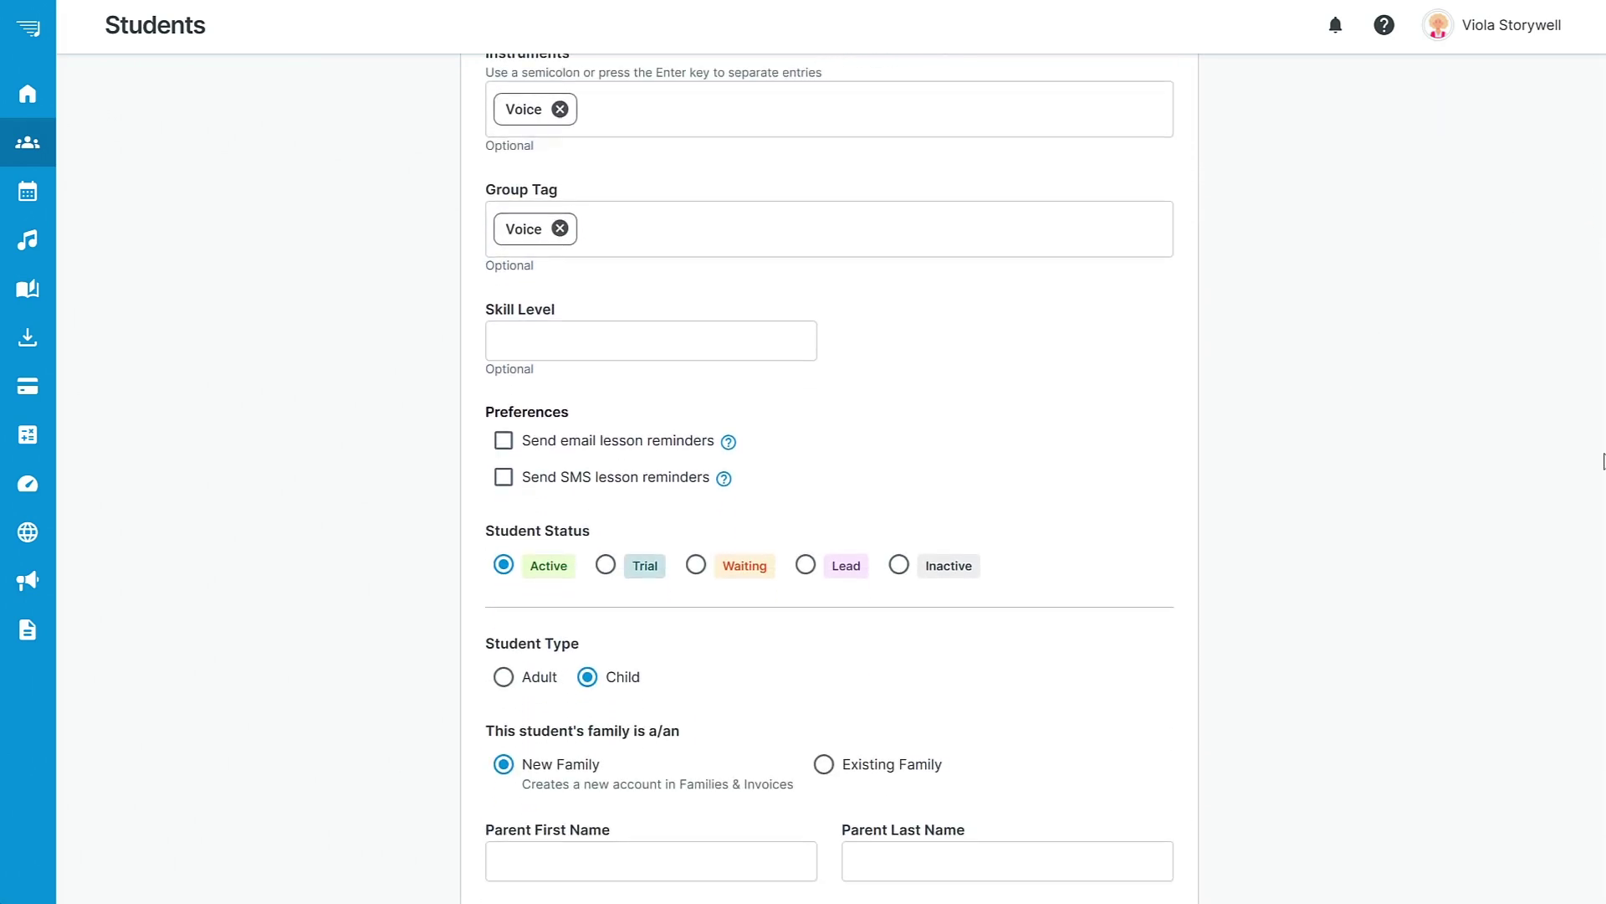
scroll(1603, 497, "down", 1)
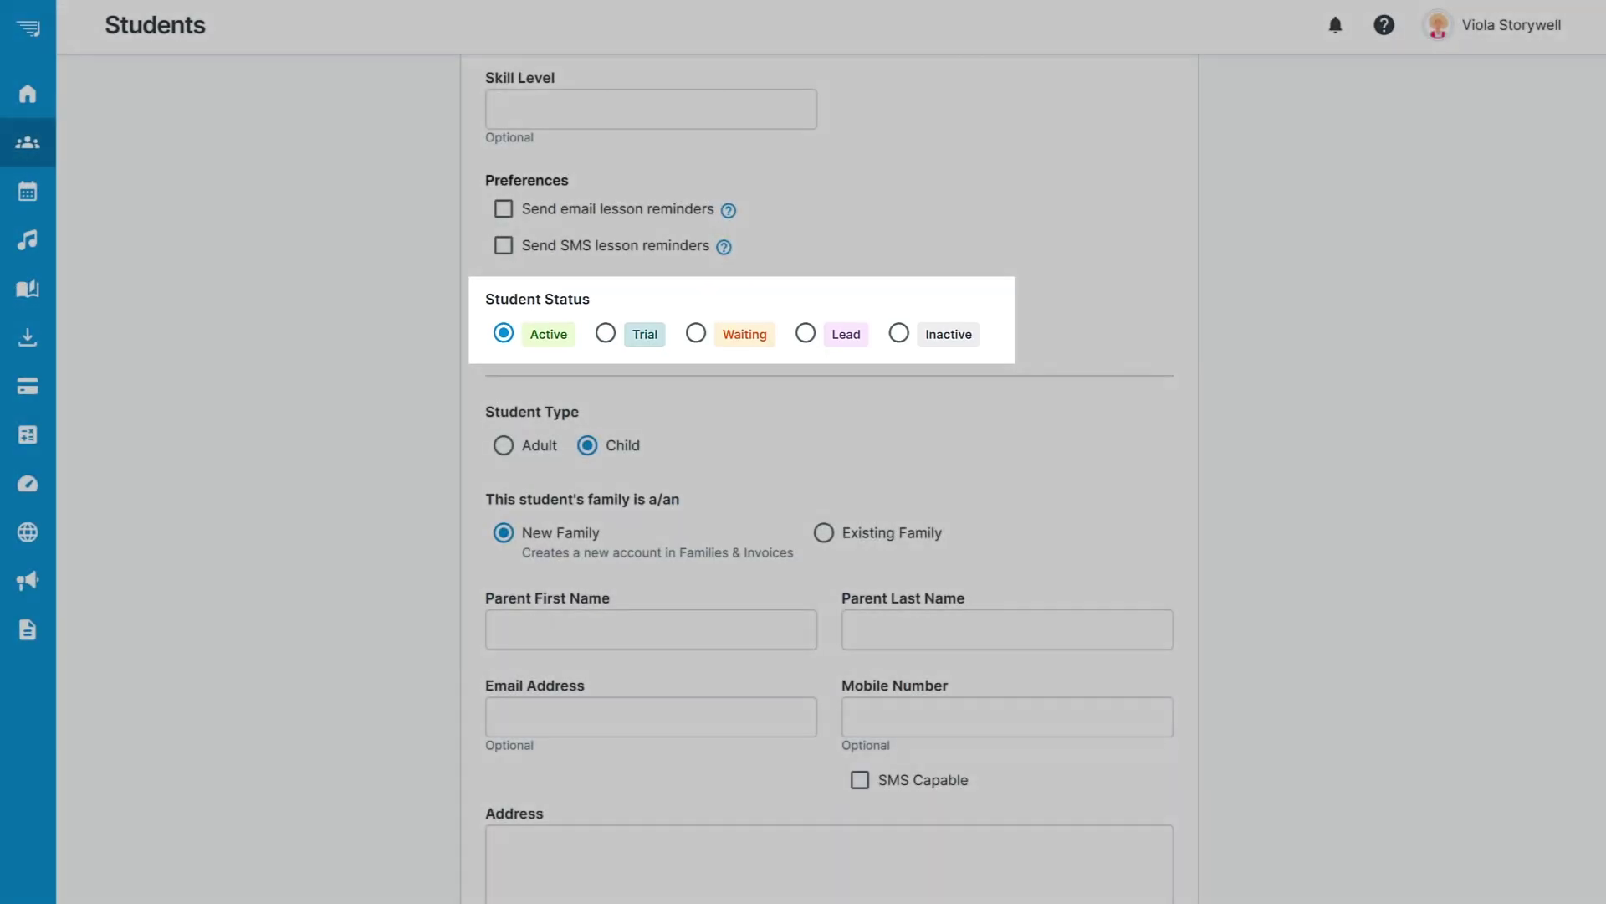
Begin the parent section by entering the parent's first name.
scroll(1599, 513, "down", 5)
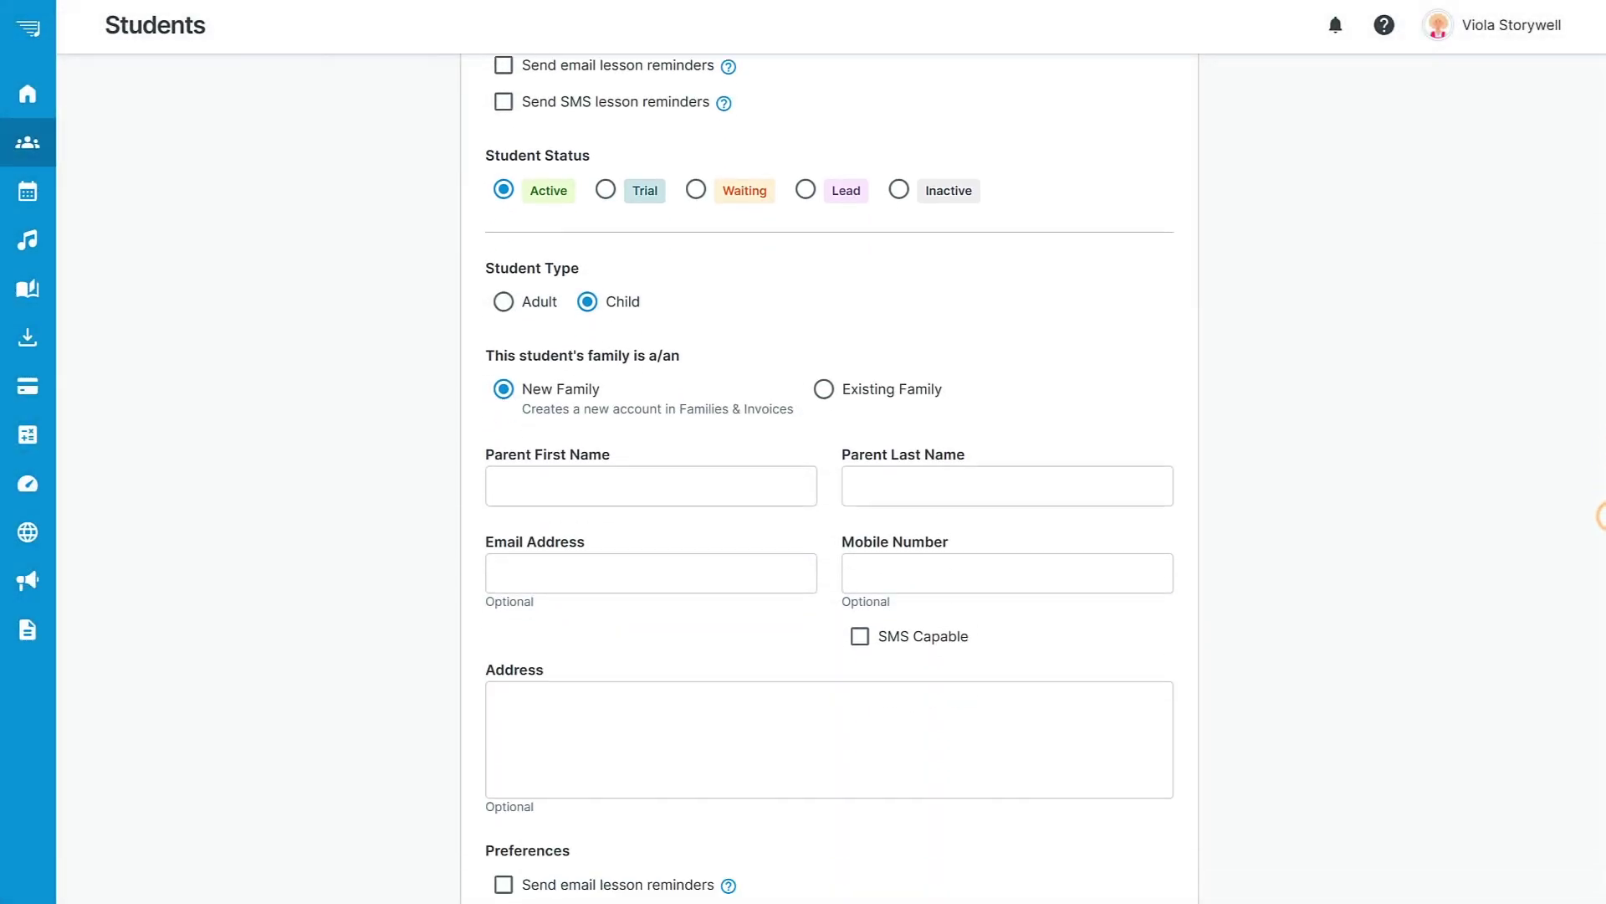
left_click(633, 236)
type("Anthony")
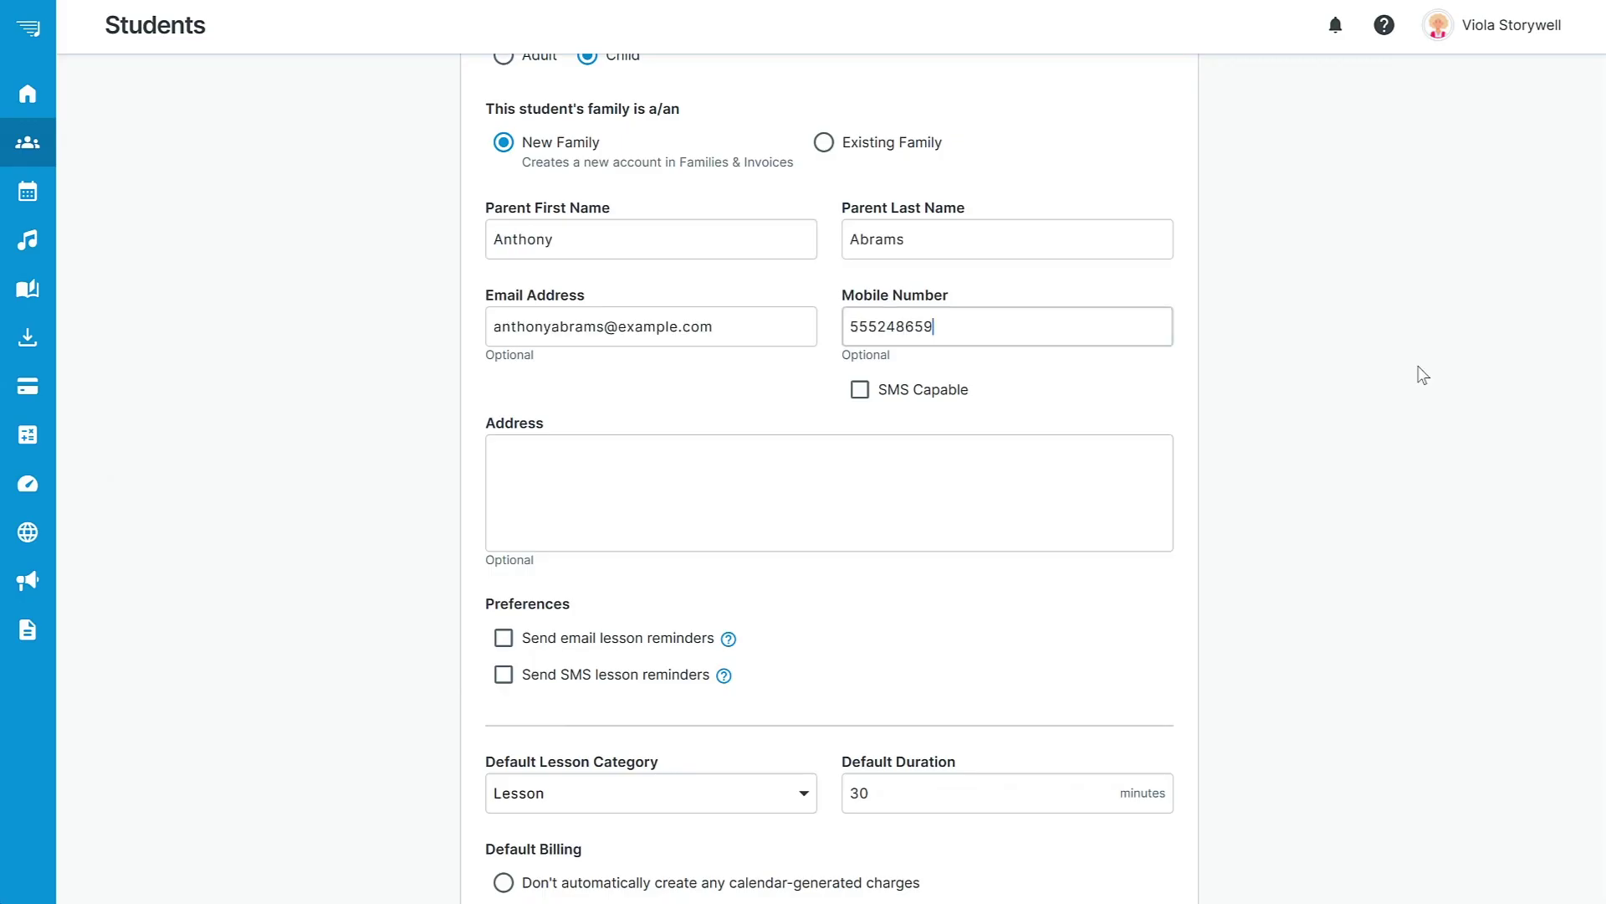
scroll(1422, 375, "down", 1)
scroll(1422, 375, "down", 6)
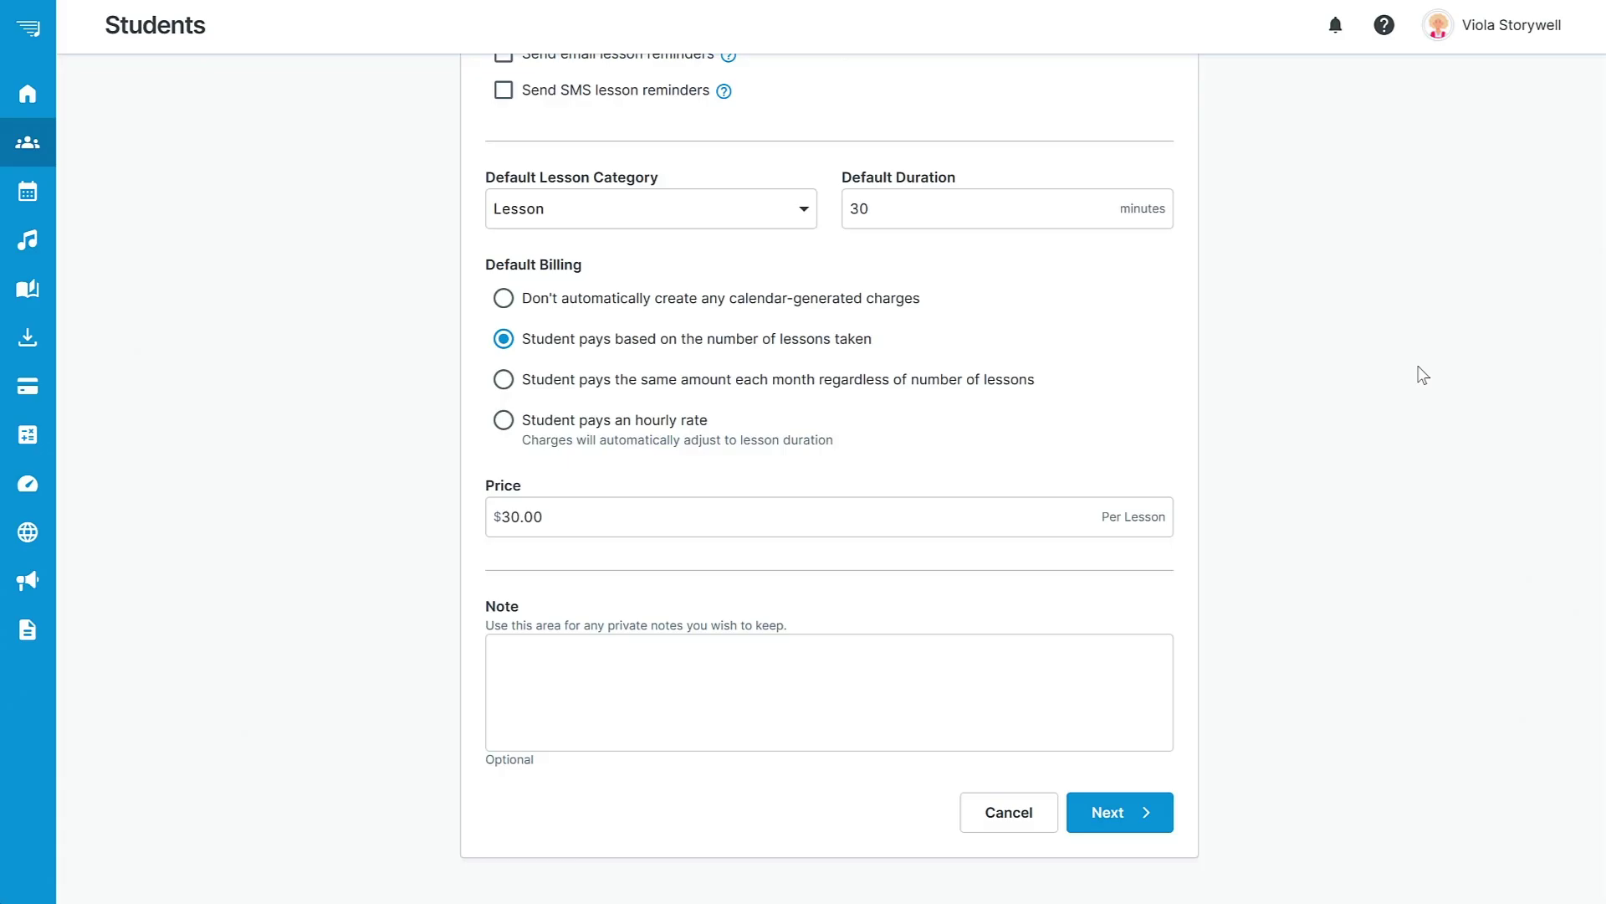
Make Voice Lesson the default category, keep $30 per-lesson billing, and continue to step 2.
left_click(790, 214)
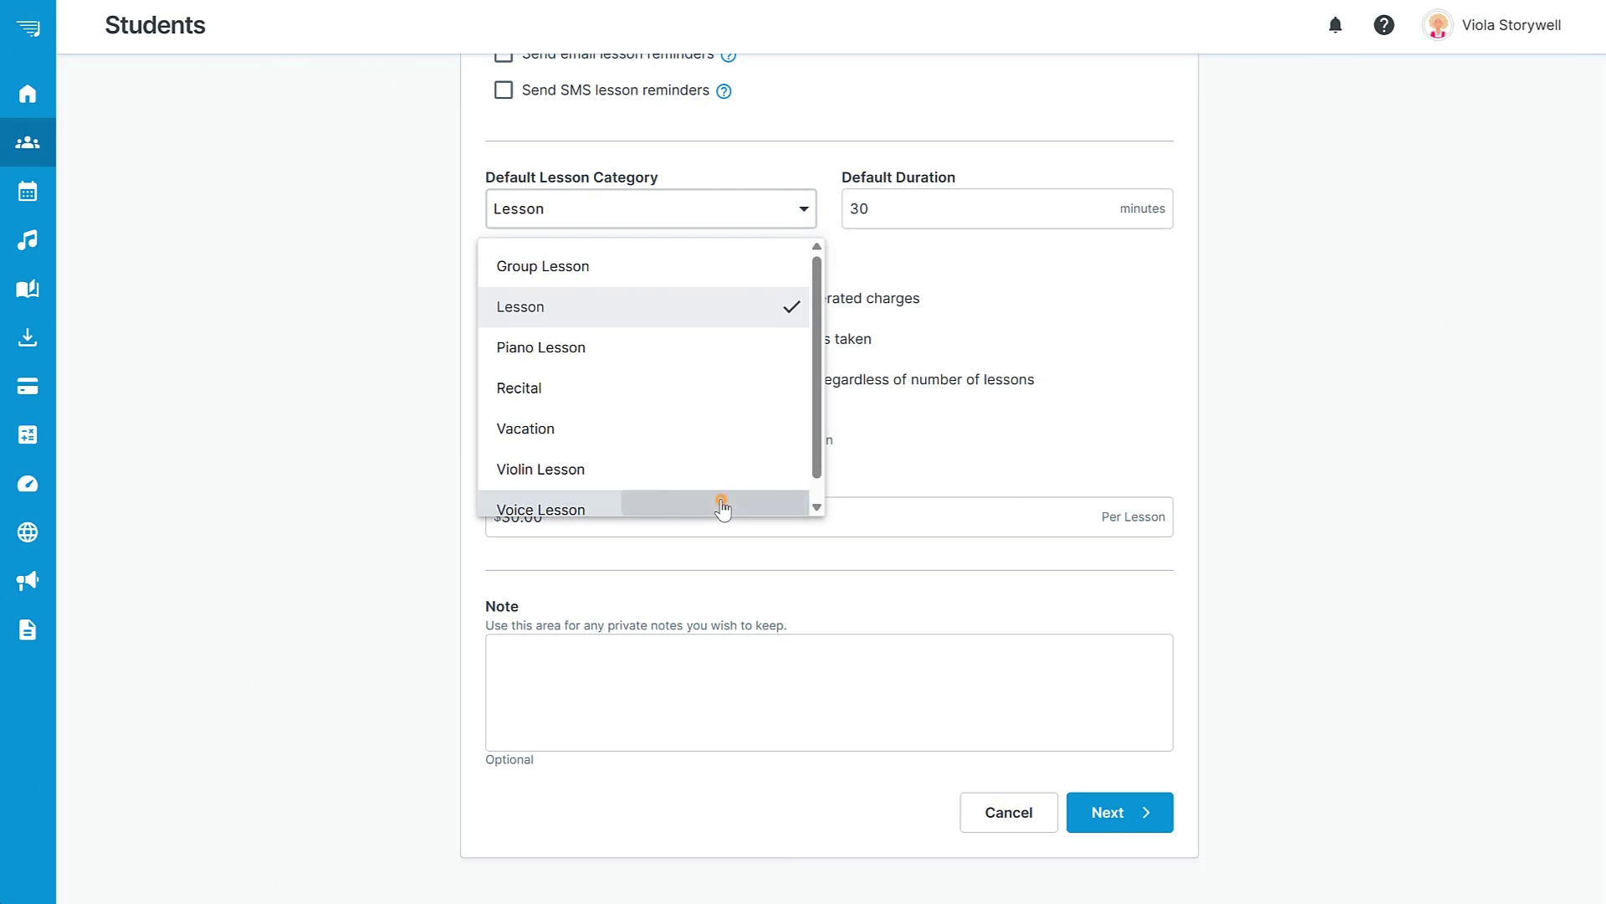
left_click(719, 505)
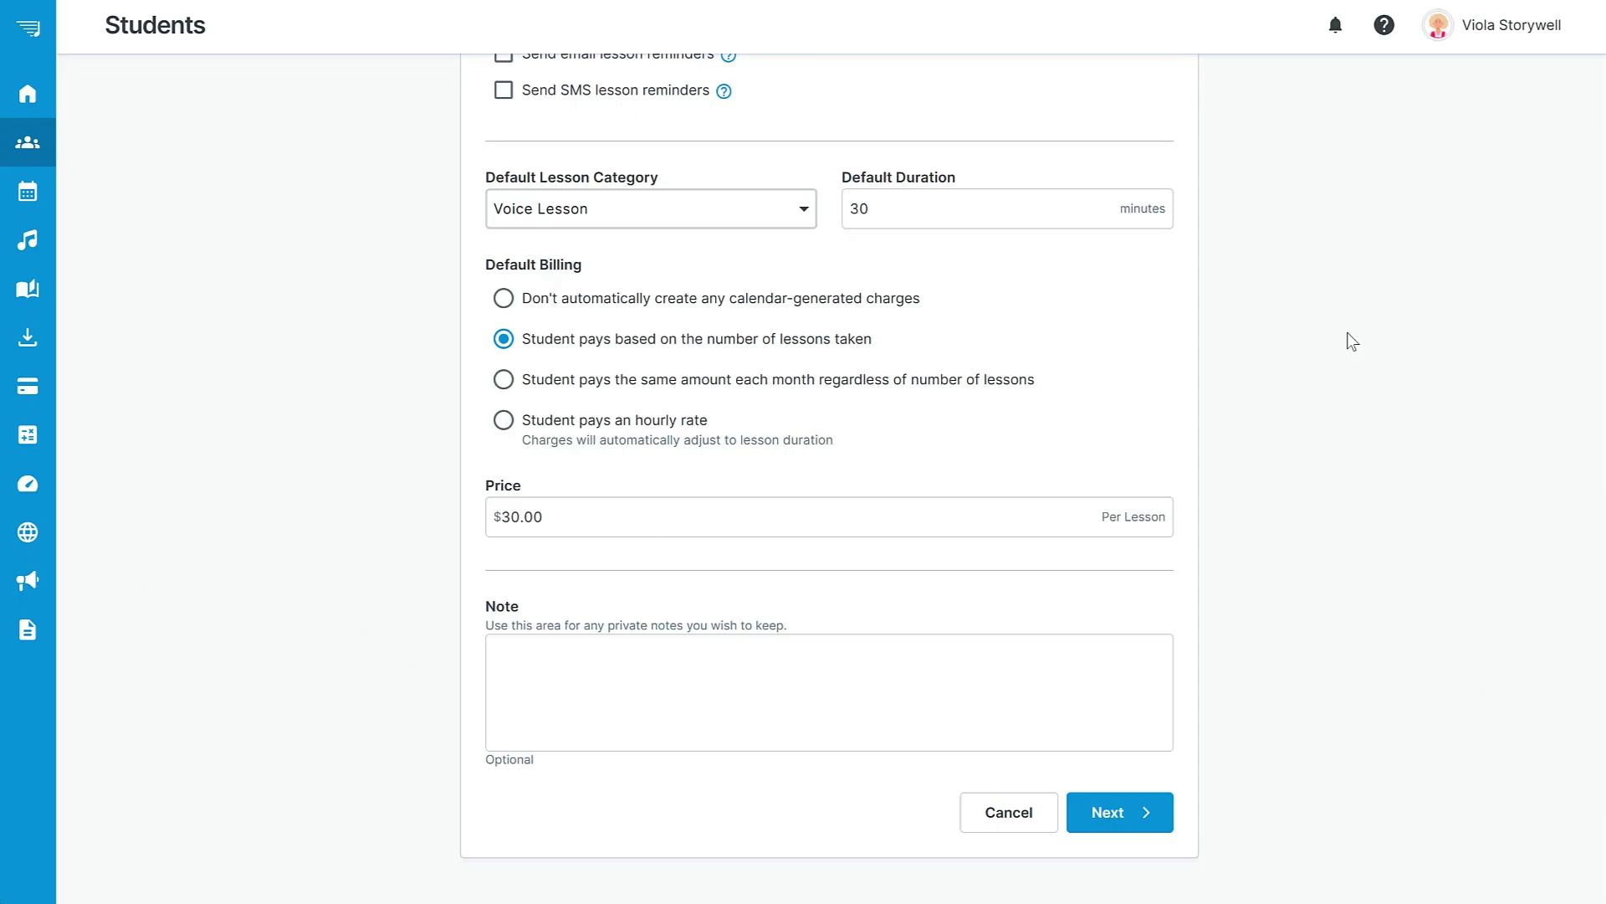
left_click(503, 379)
left_click(538, 516)
type("0")
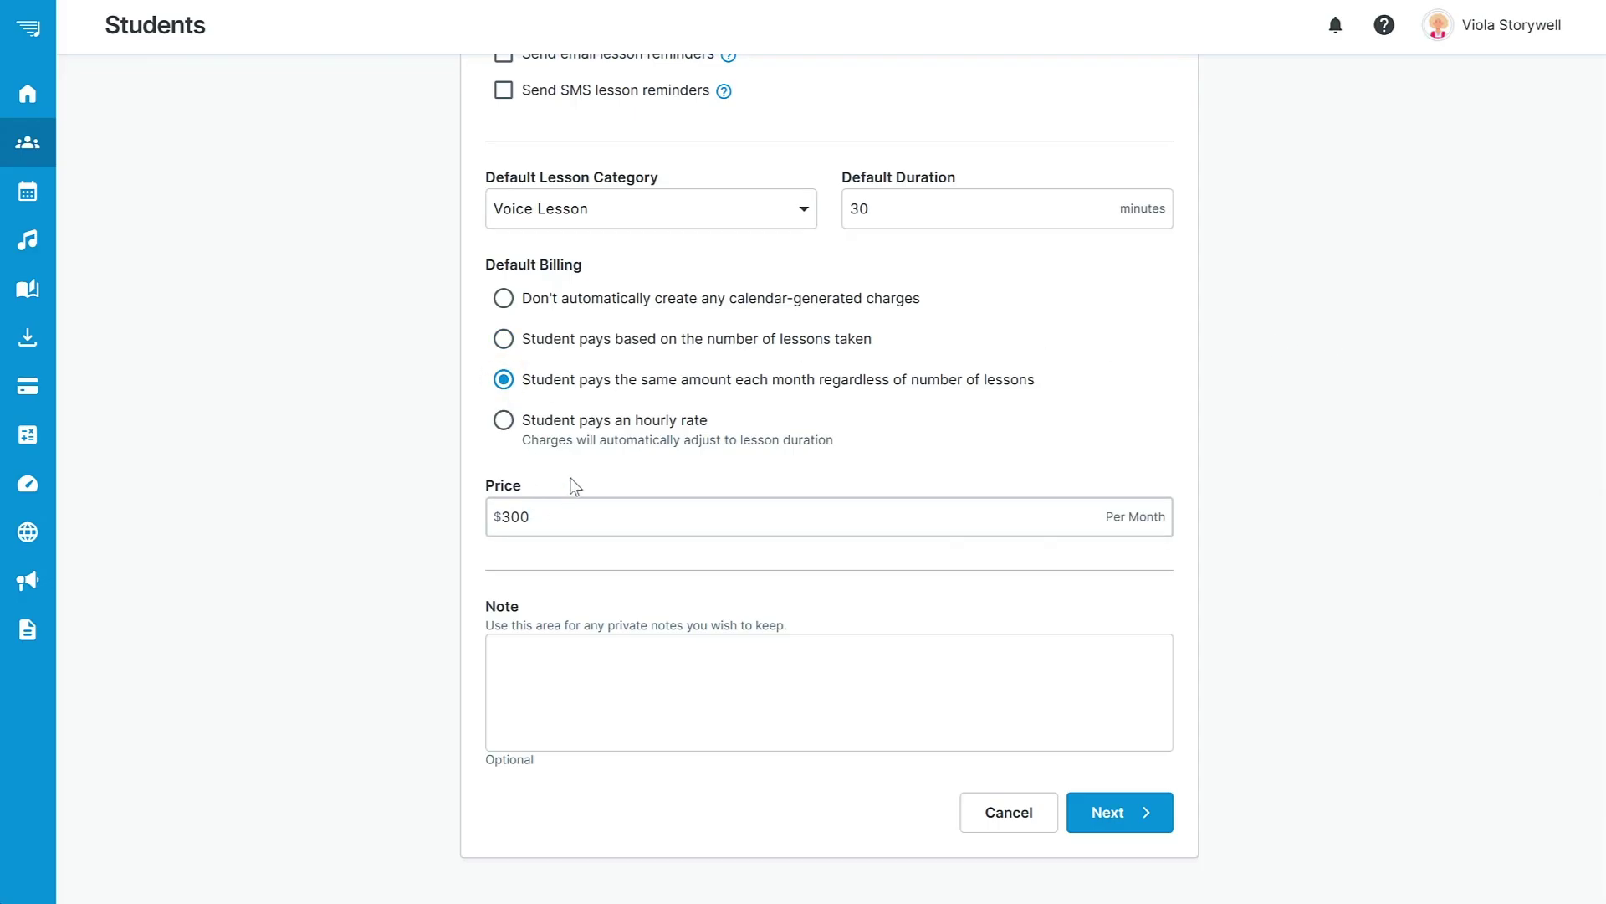
left_click(504, 339)
left_click(549, 513)
key("BackSpace")
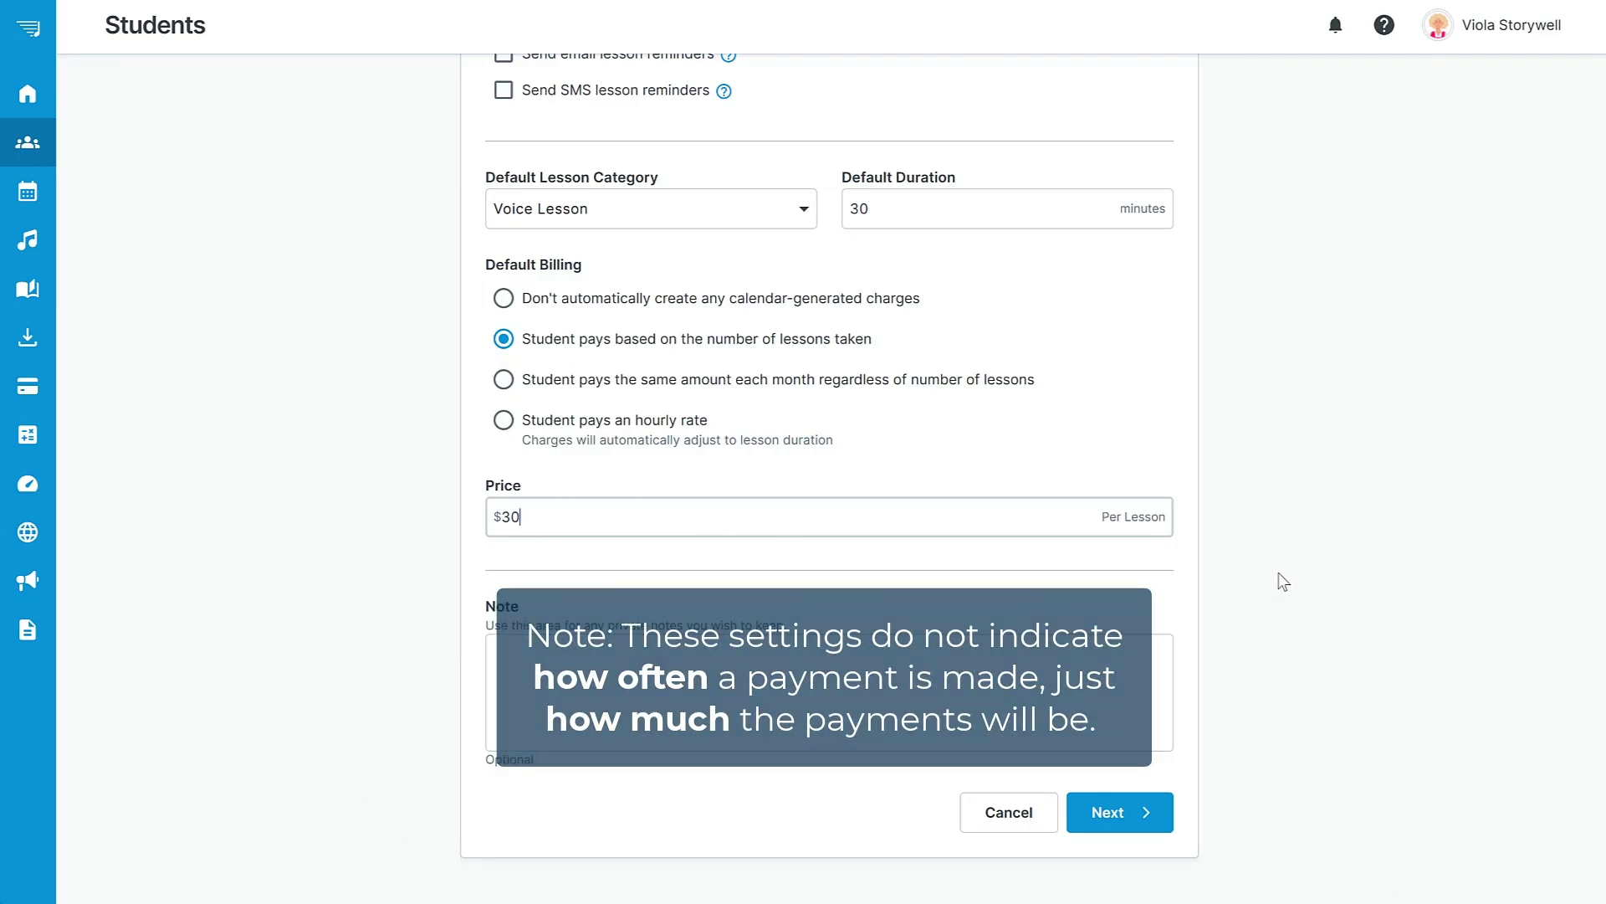
left_click(1119, 816)
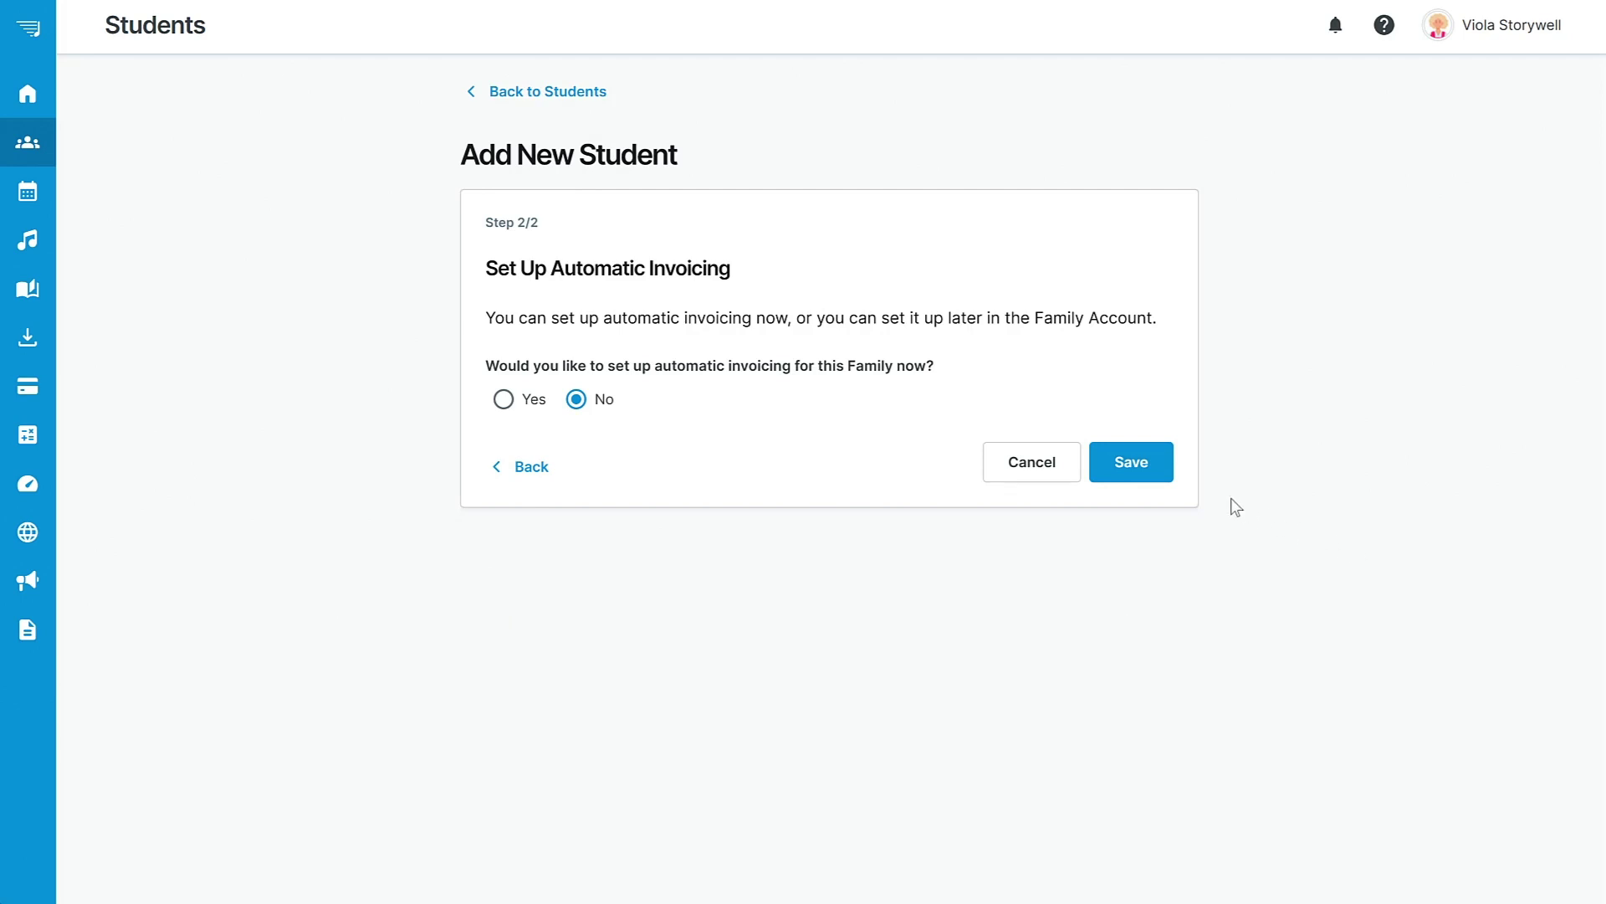
left_click(1144, 468)
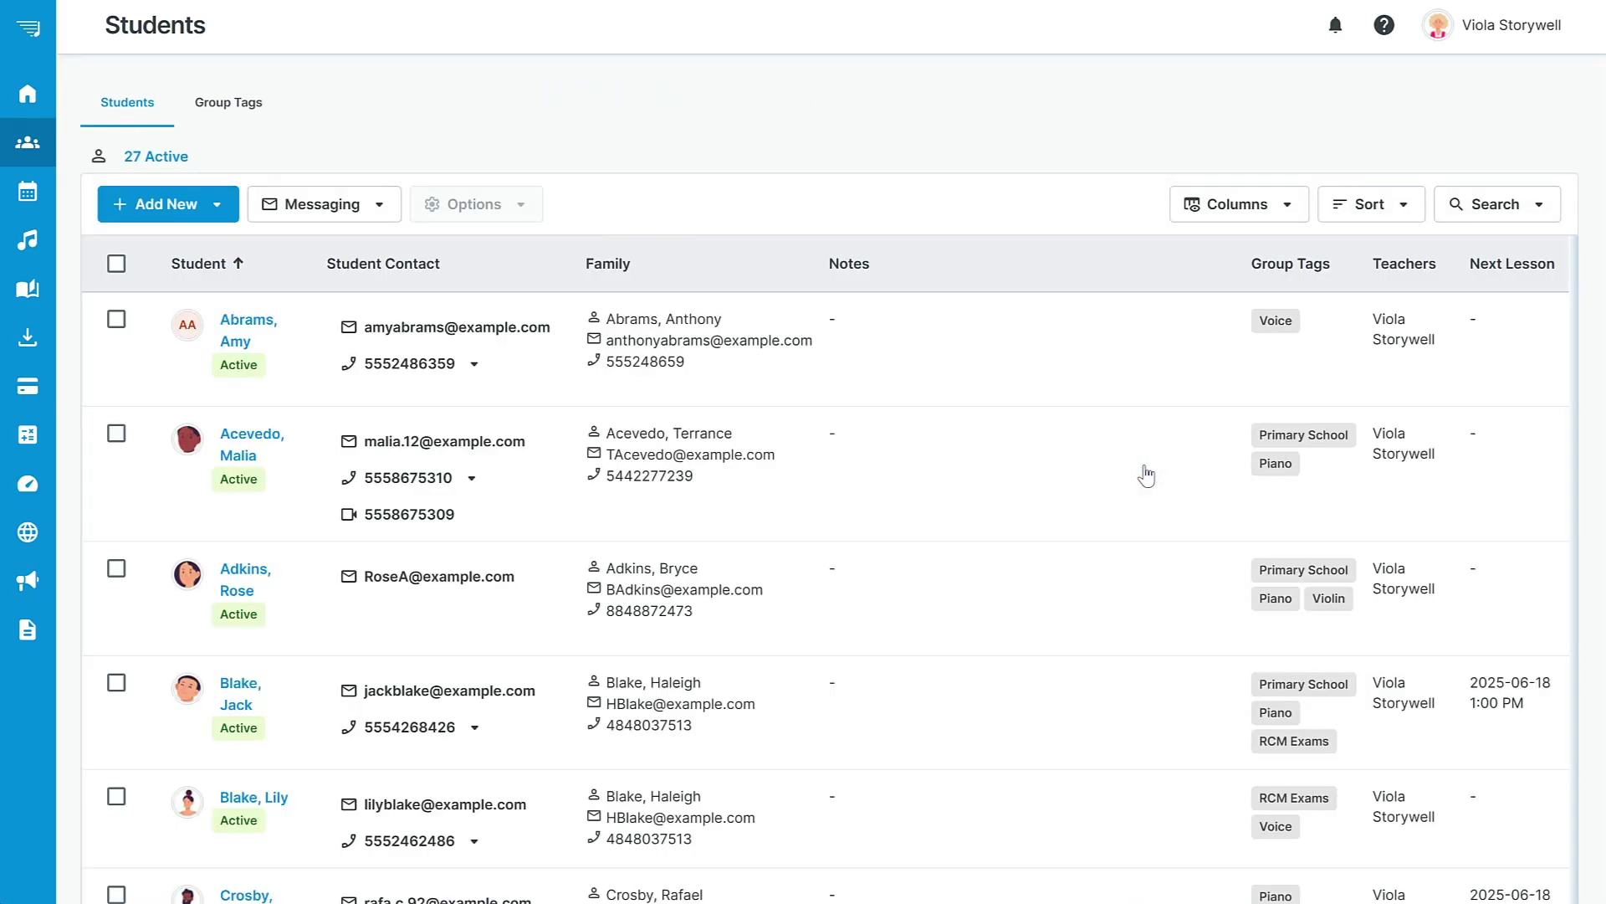
left_click(116, 319)
left_click(390, 206)
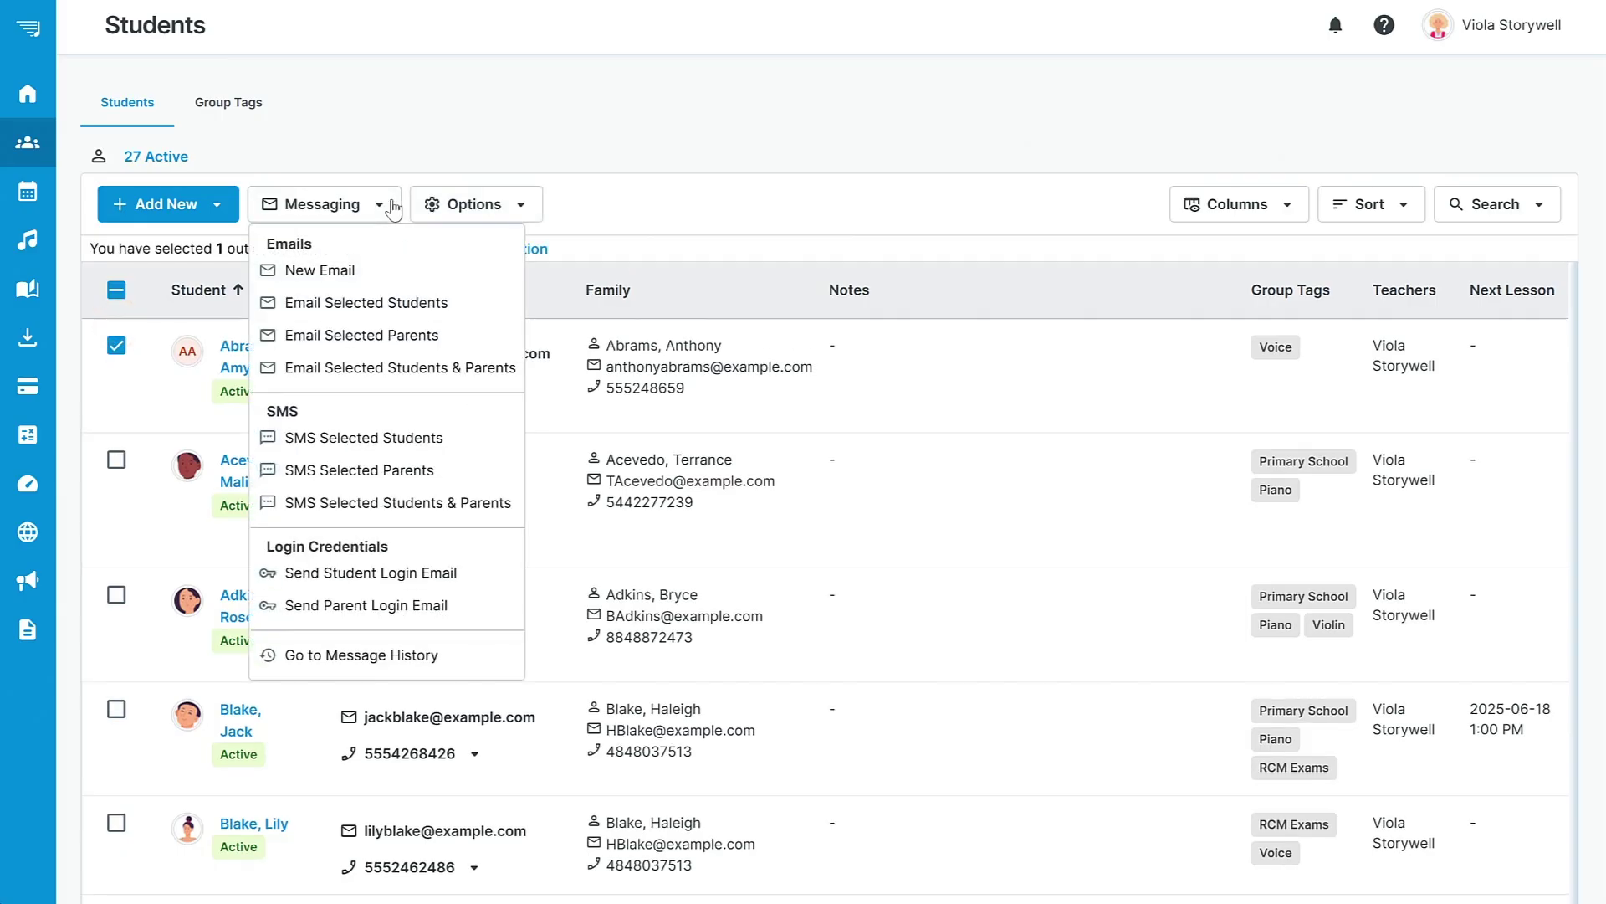
left_click(389, 206)
left_click(520, 205)
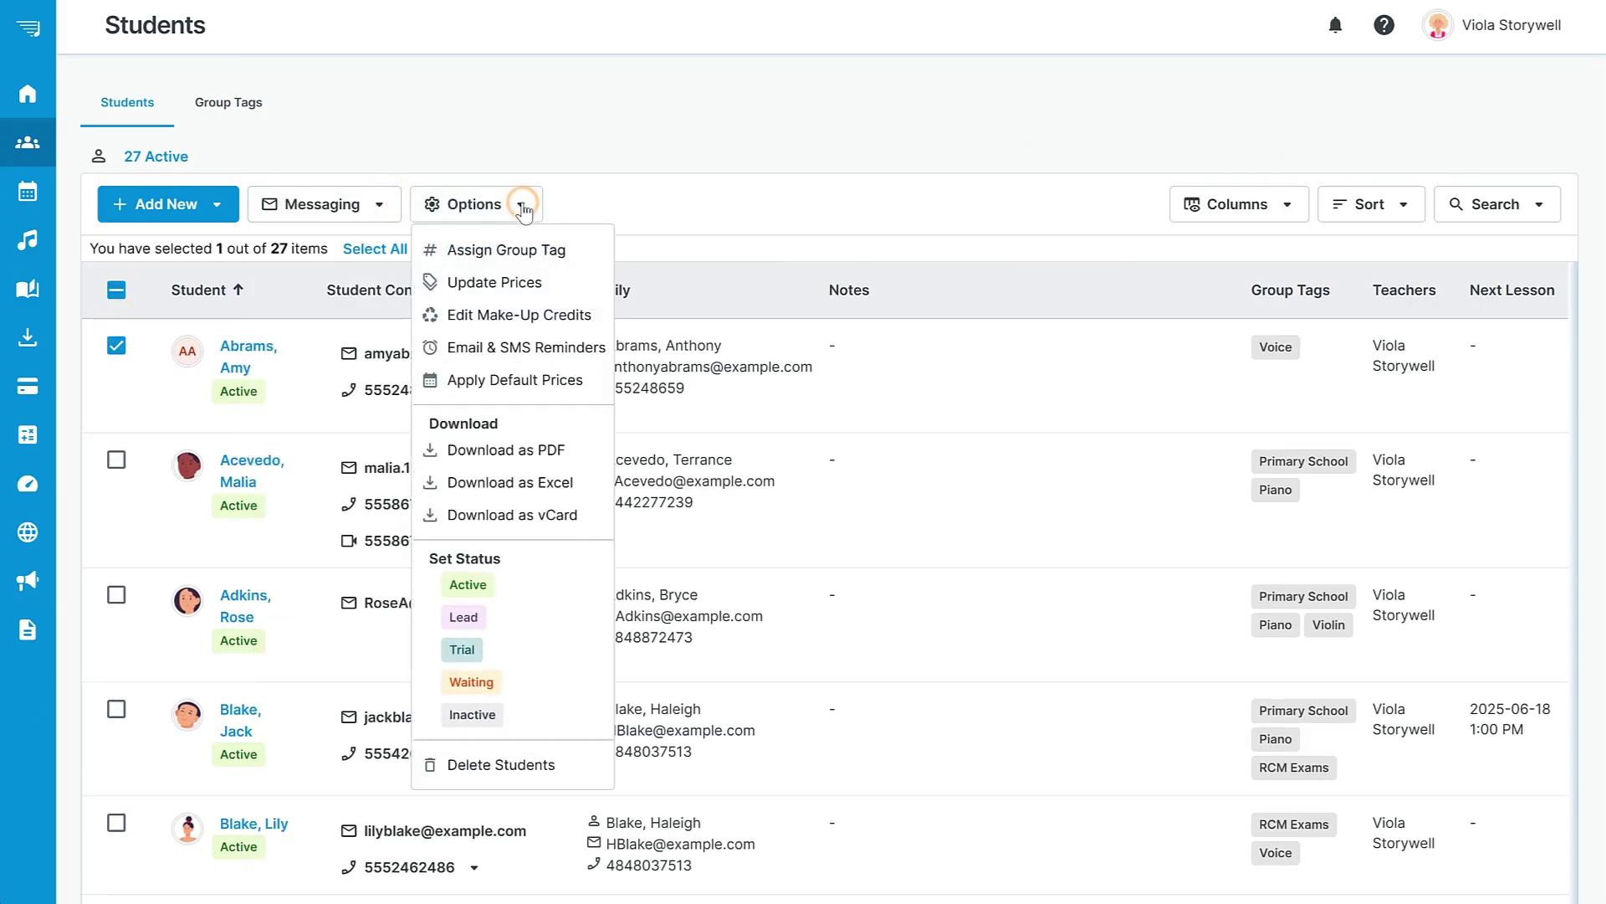
left_click(521, 205)
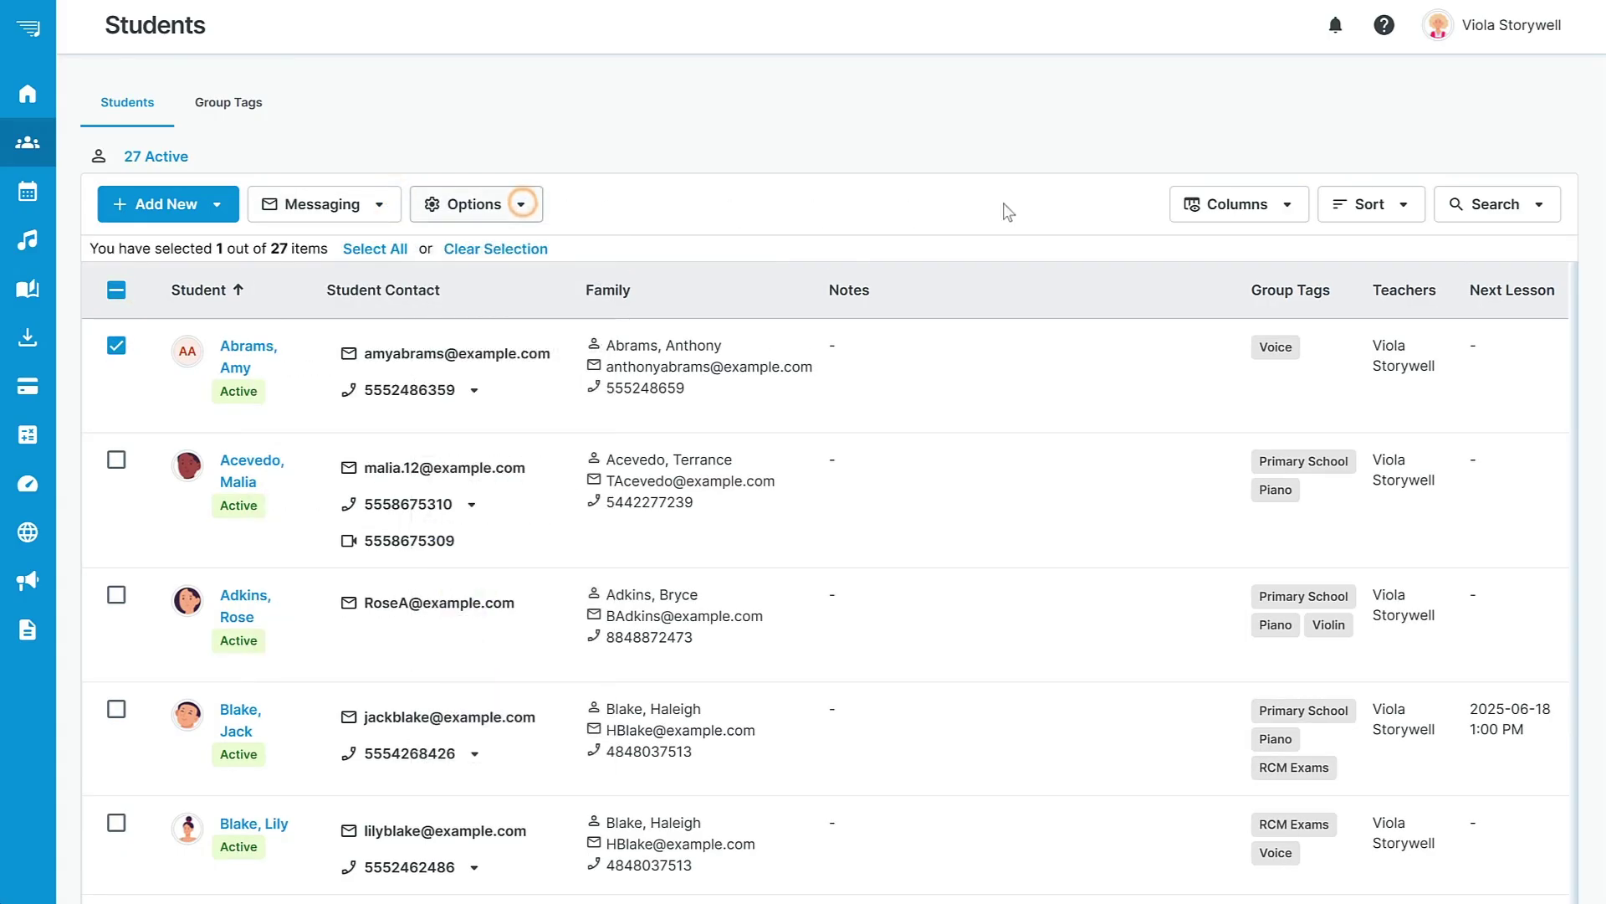
left_click(1290, 206)
left_click(1290, 206)
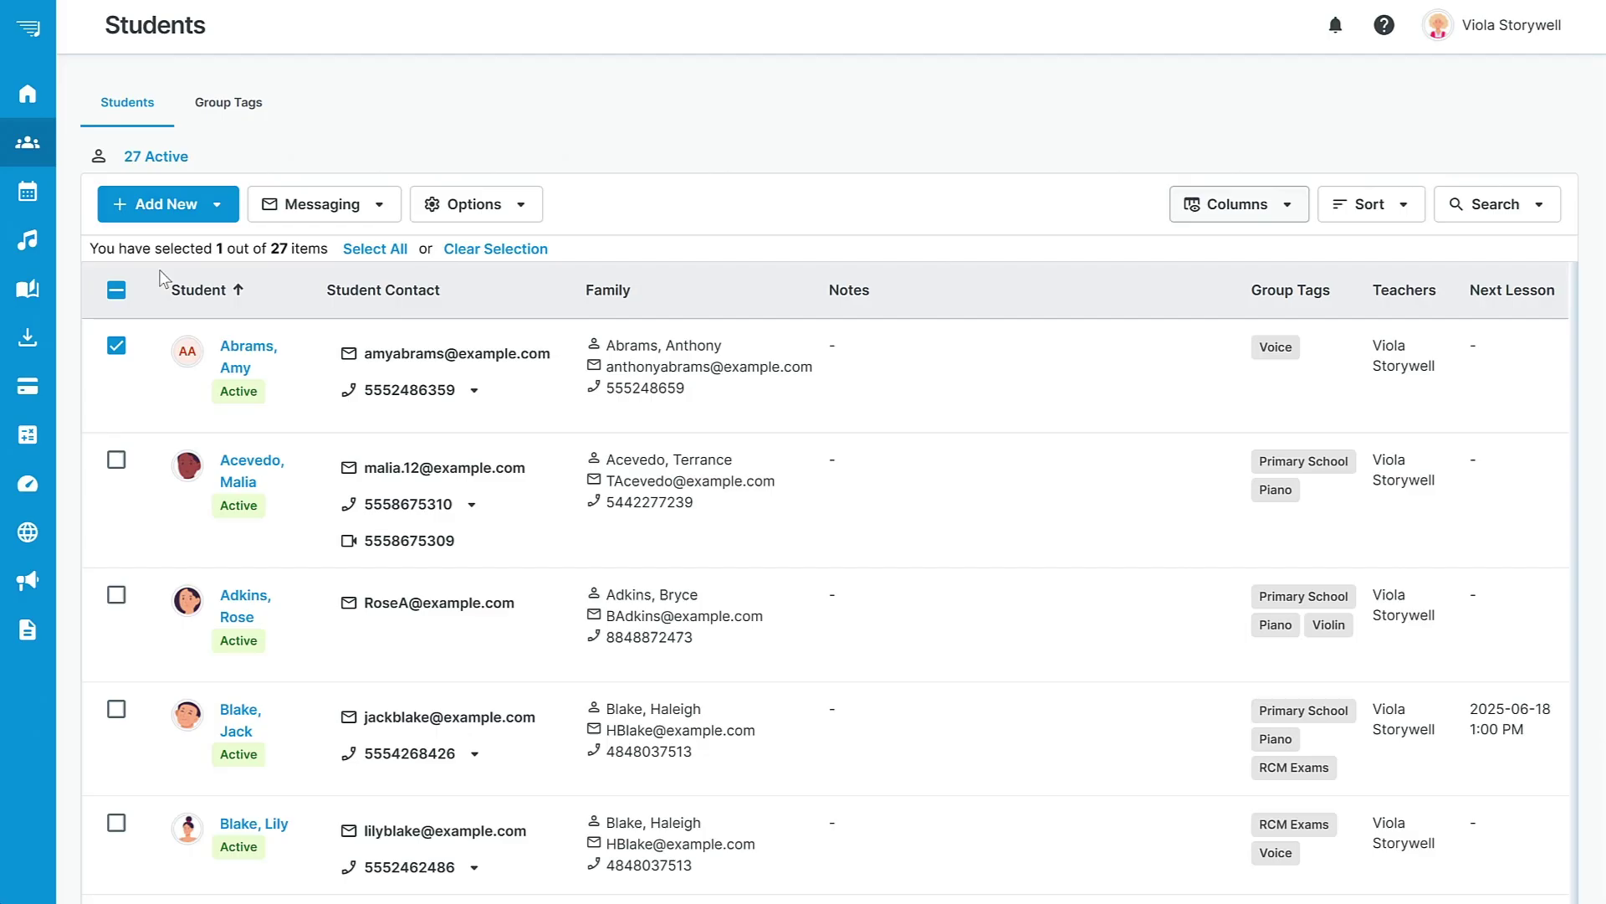
left_click(116, 290)
left_click(116, 289)
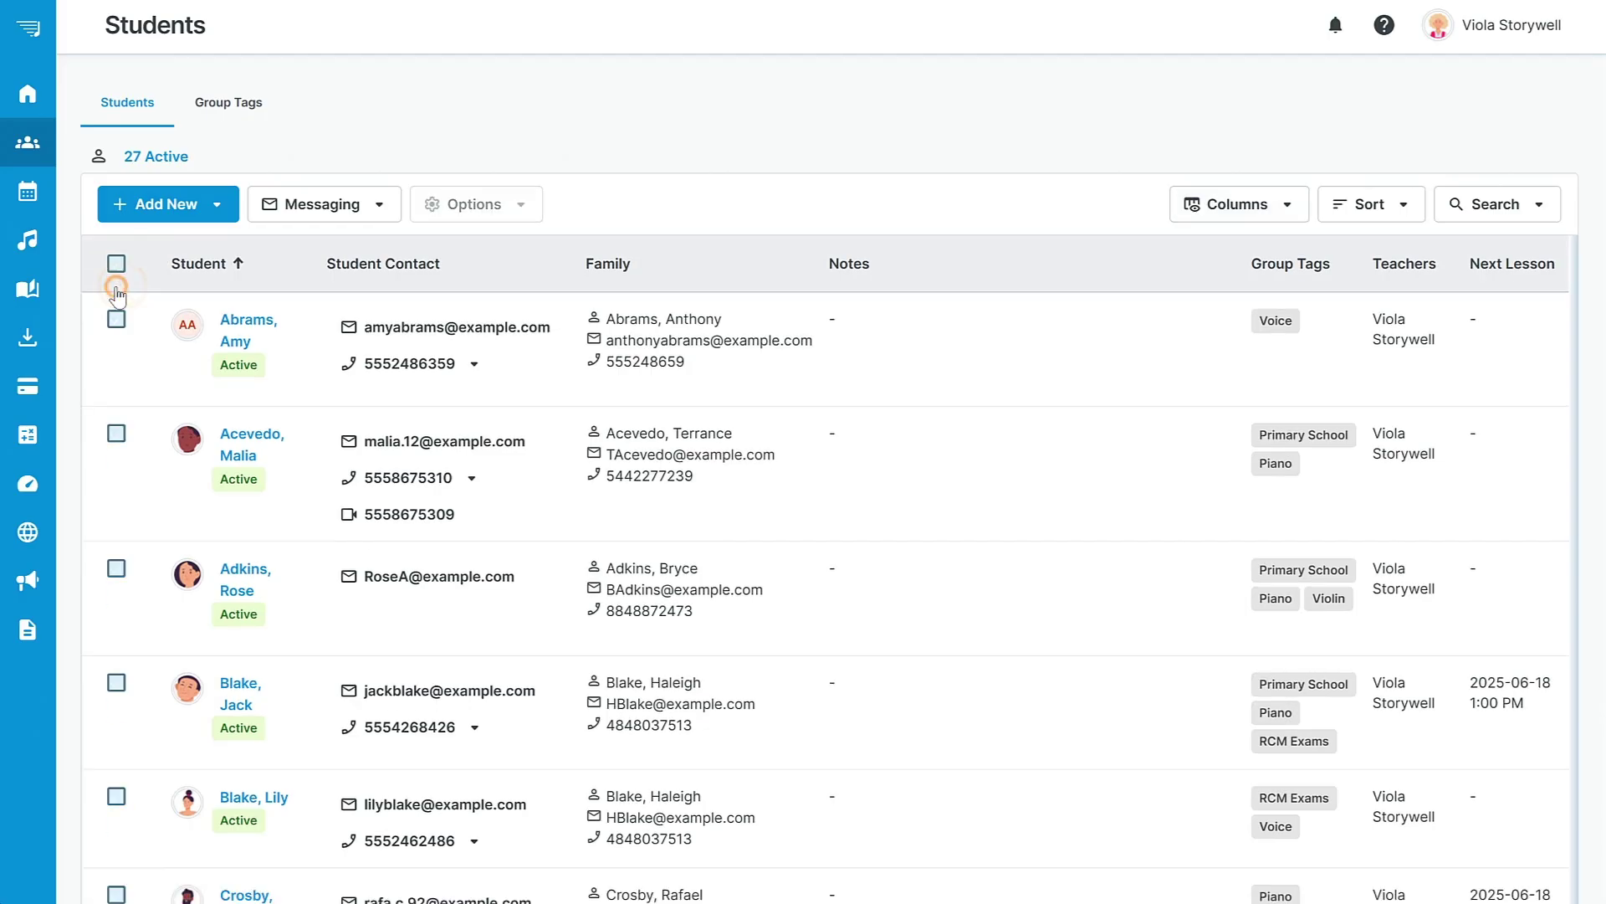
On the calendar, create a new event on Friday, June 6, 2025.
left_click(34, 191)
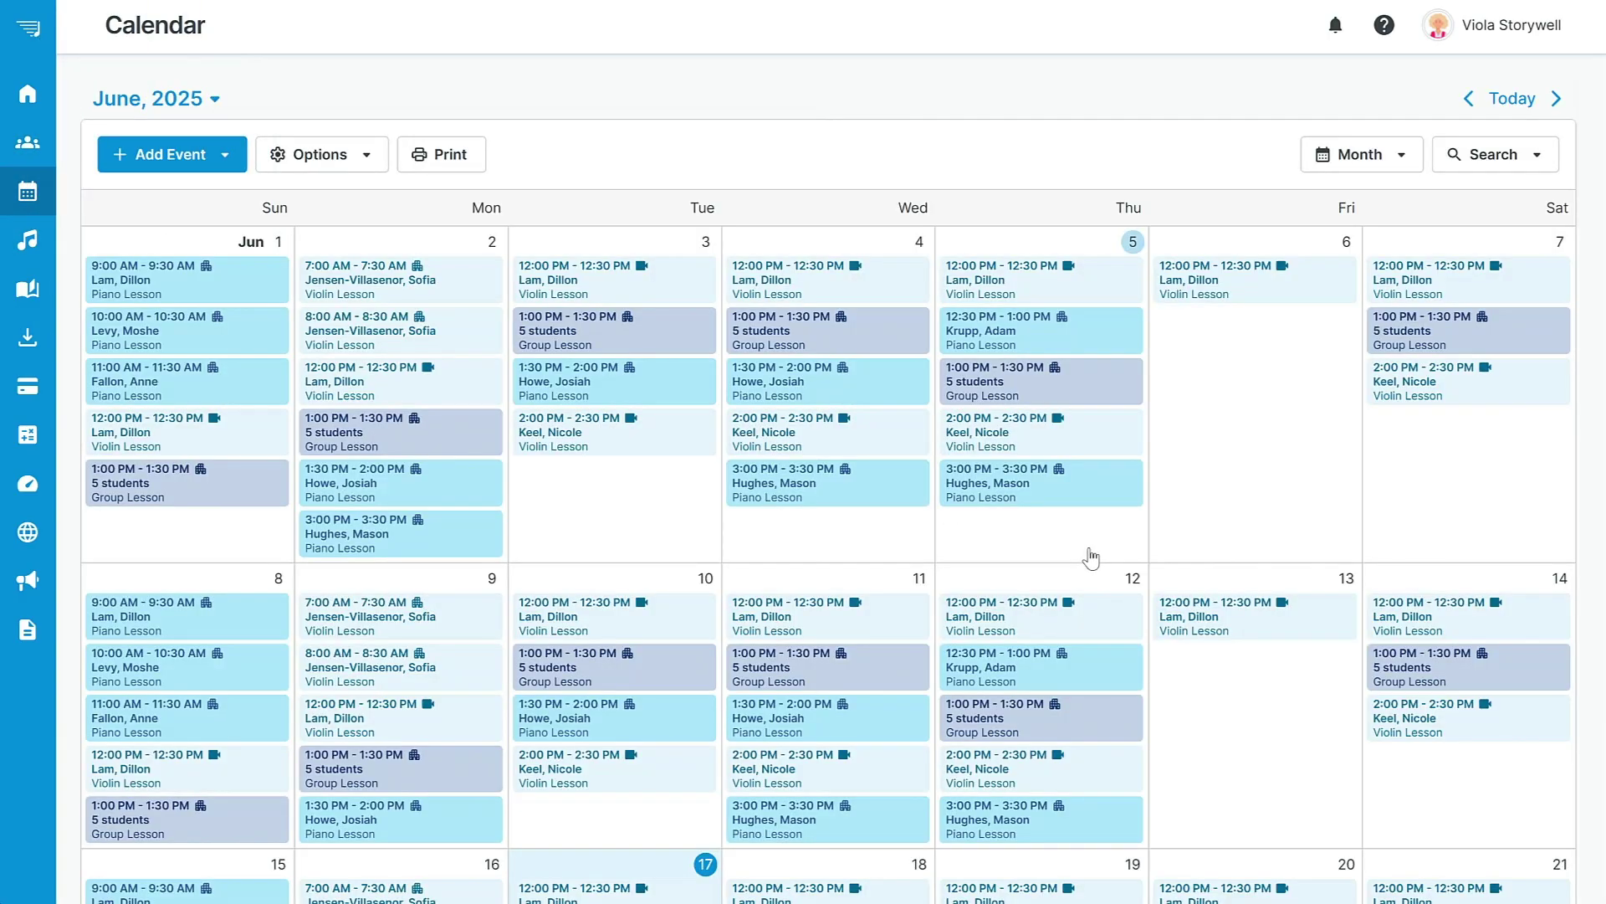
left_click(1238, 336)
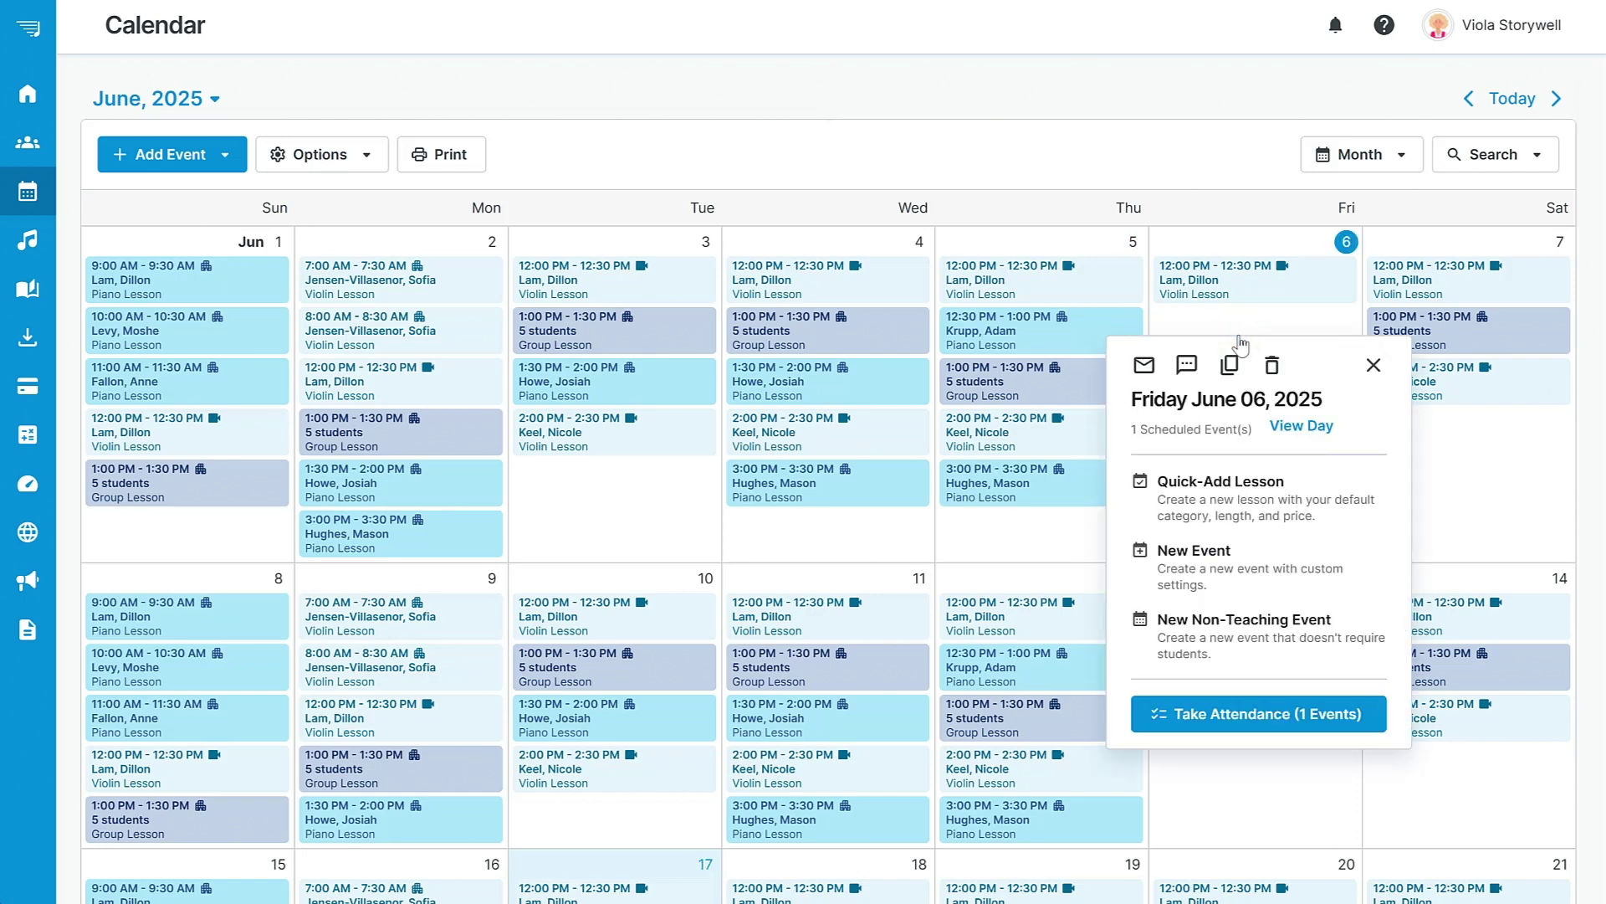
left_click(1225, 571)
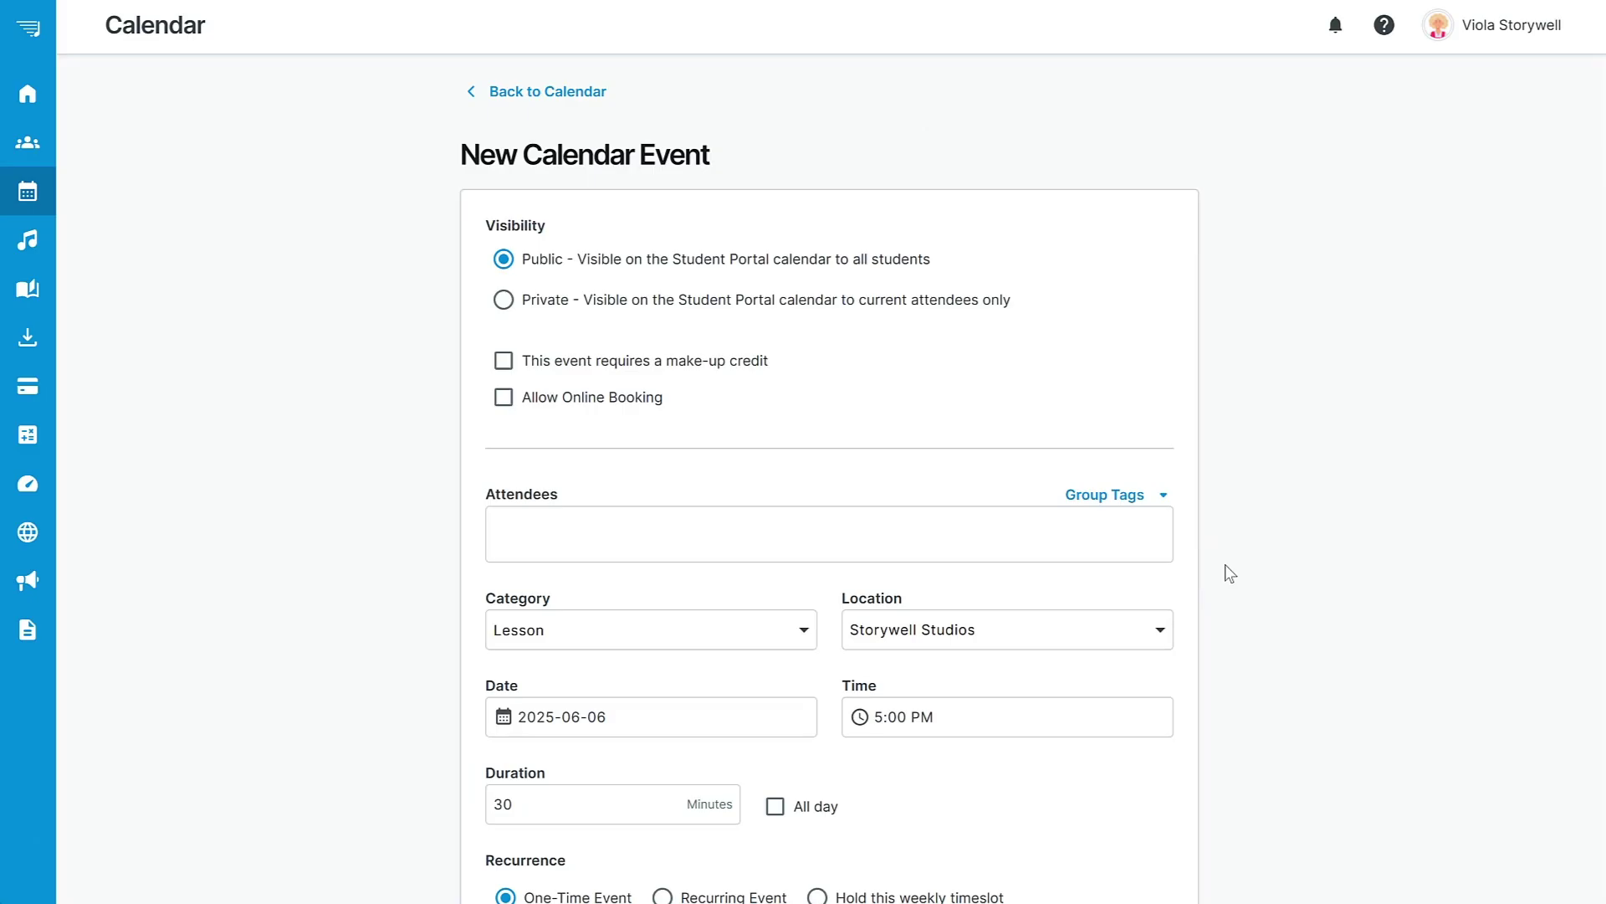
Add the first listed student as the event's attendee.
left_click(635, 529)
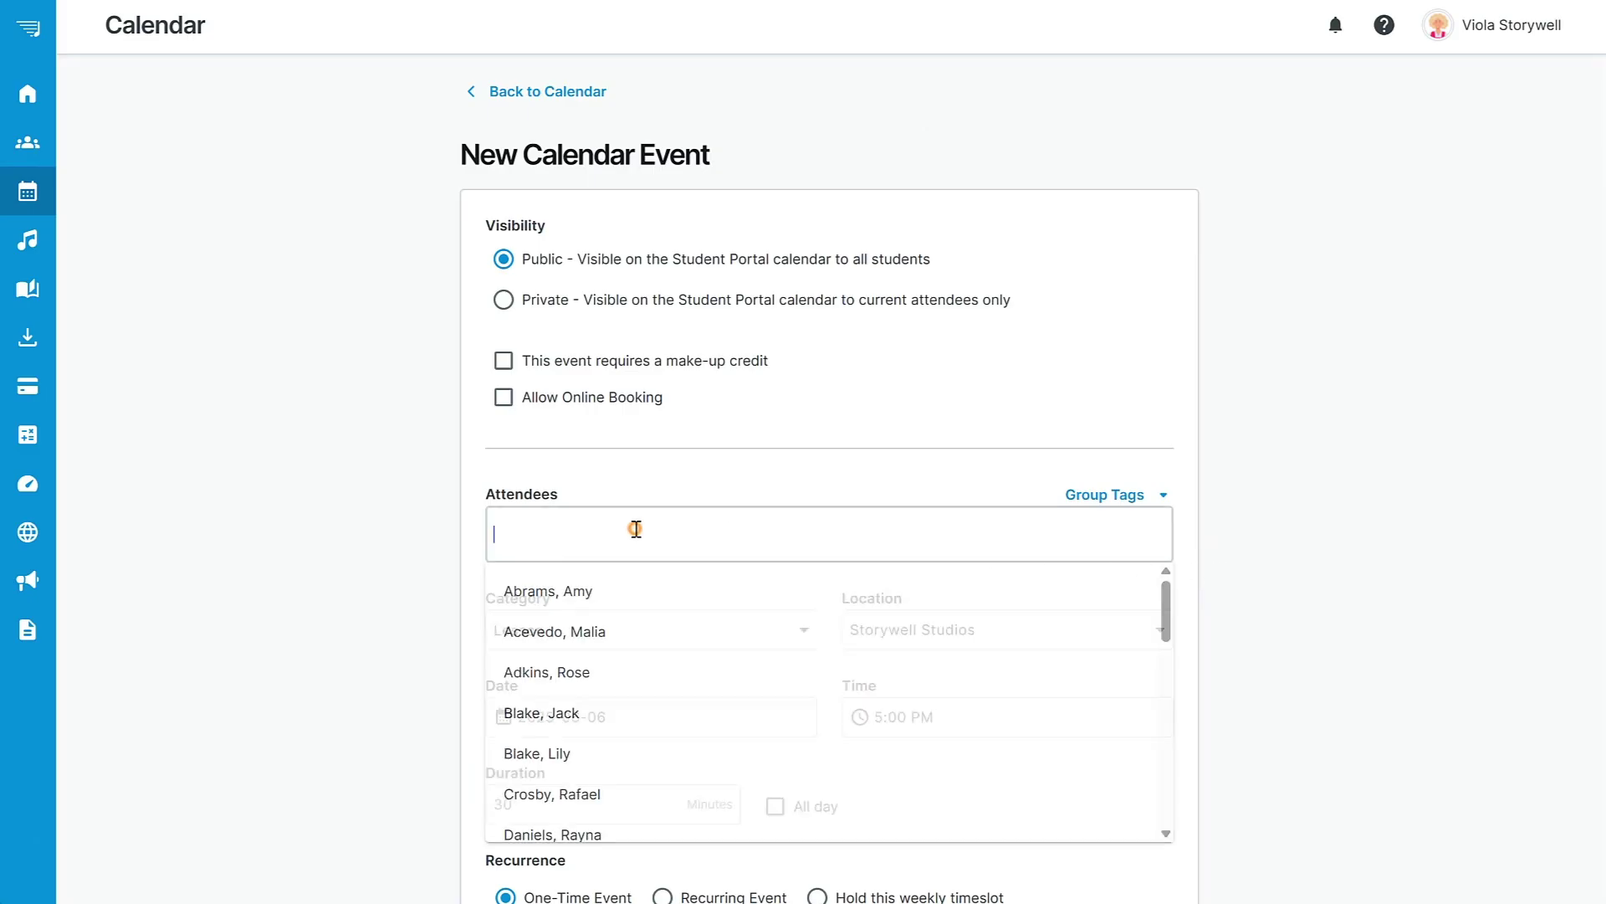
left_click(594, 590)
left_click(1296, 553)
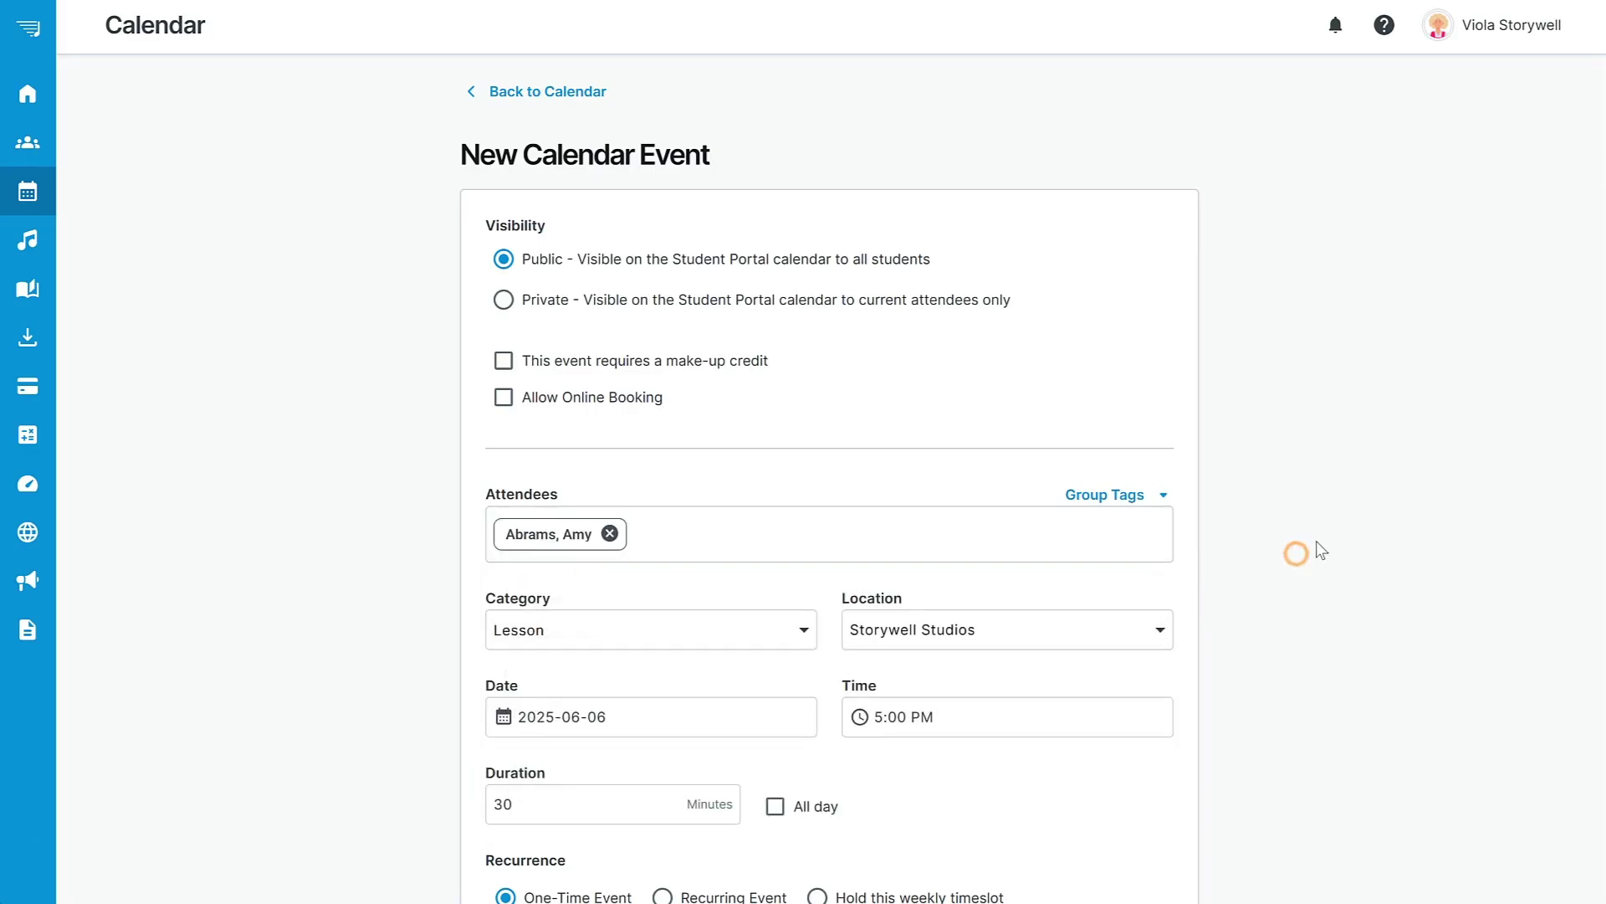
scroll(1598, 356, "down", 4)
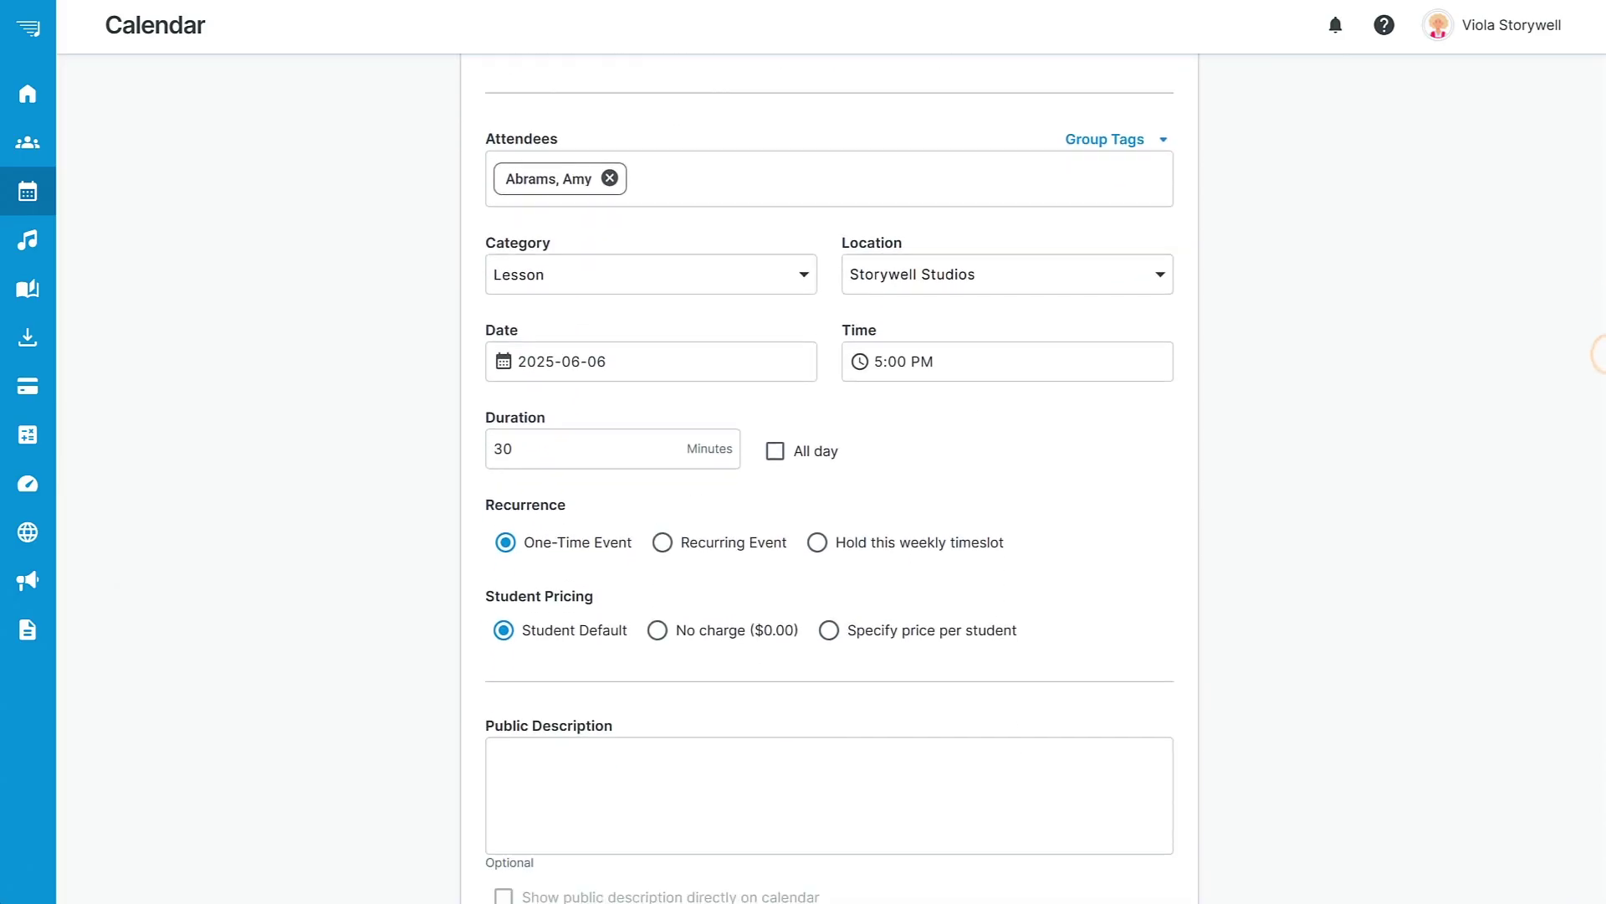
scroll(1598, 356, "down", 2)
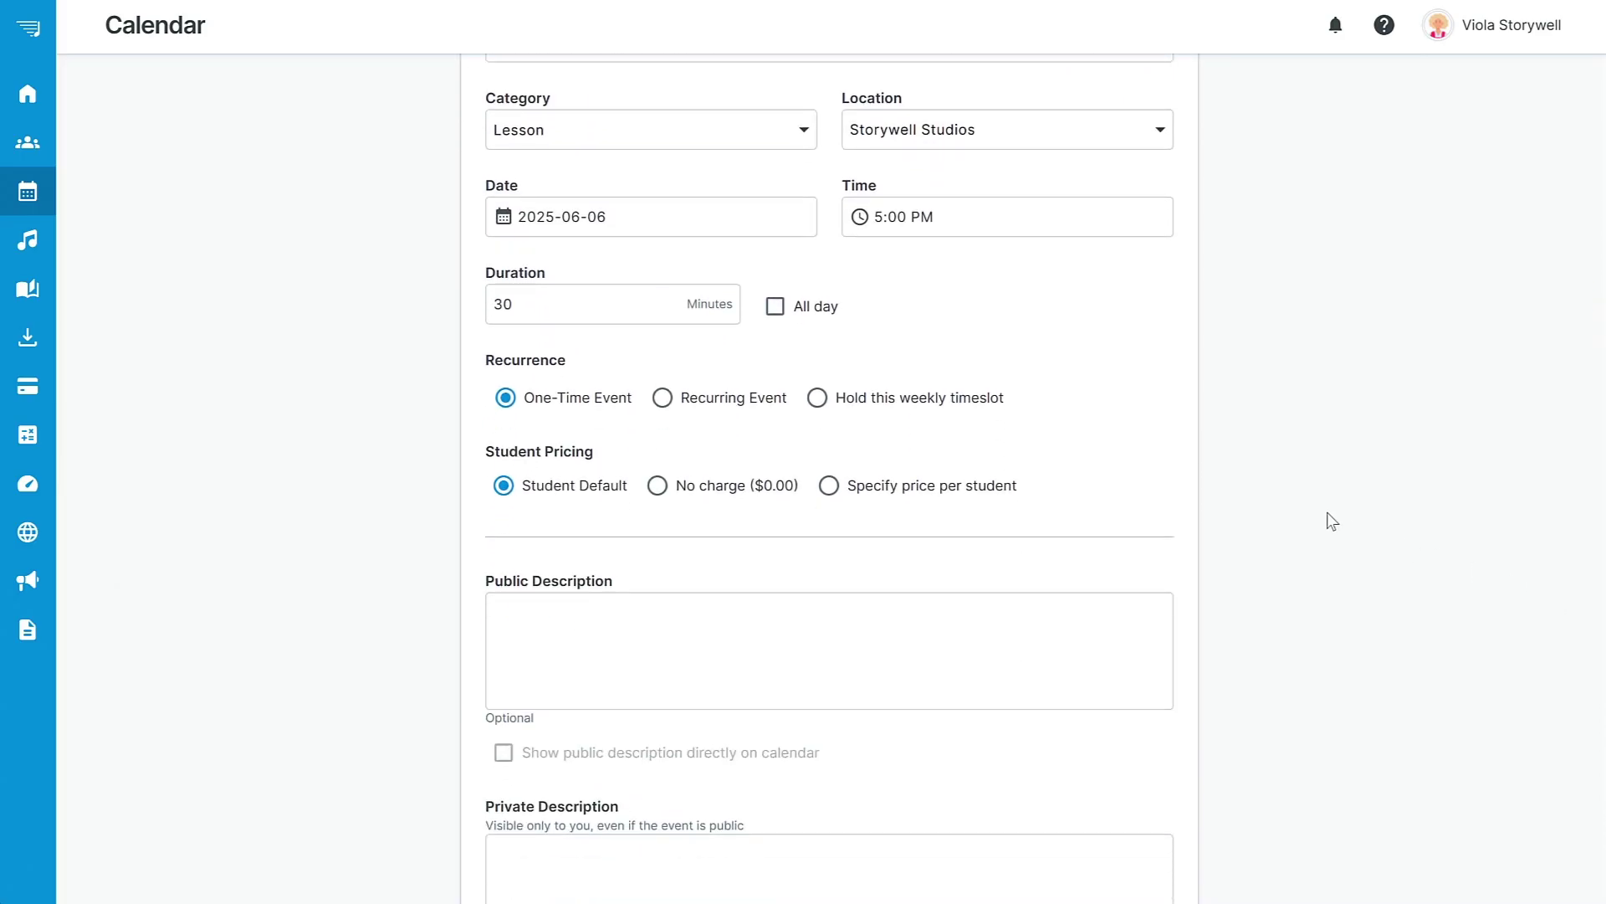
Set the event start time to 8:00 AM.
left_click(878, 216)
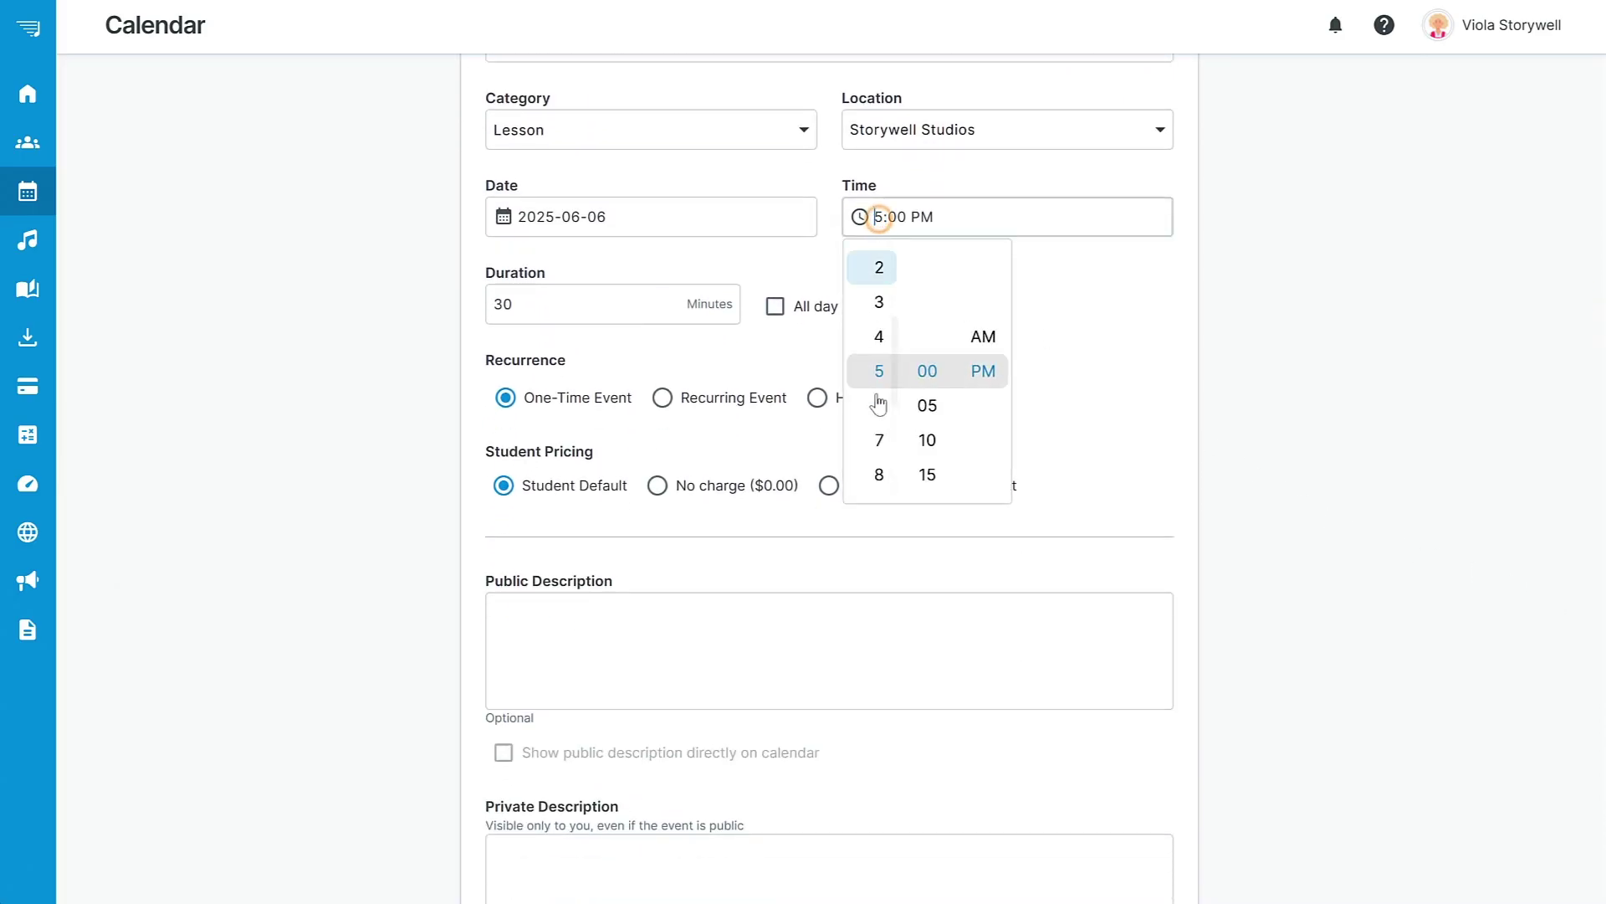
left_click(878, 477)
left_click(986, 343)
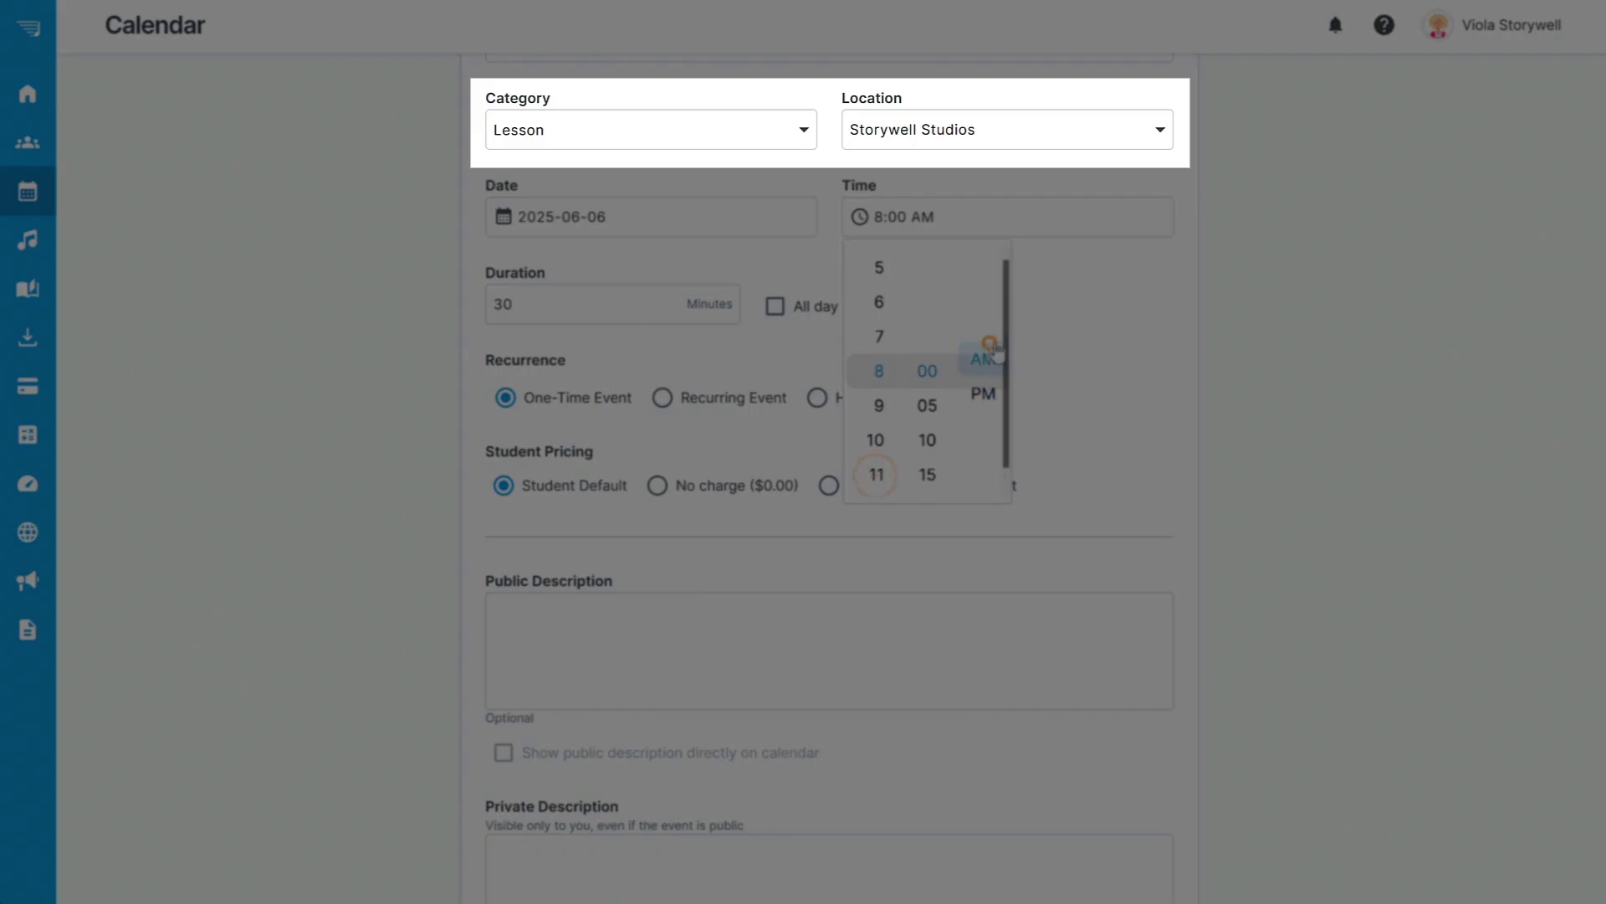
left_click(1280, 270)
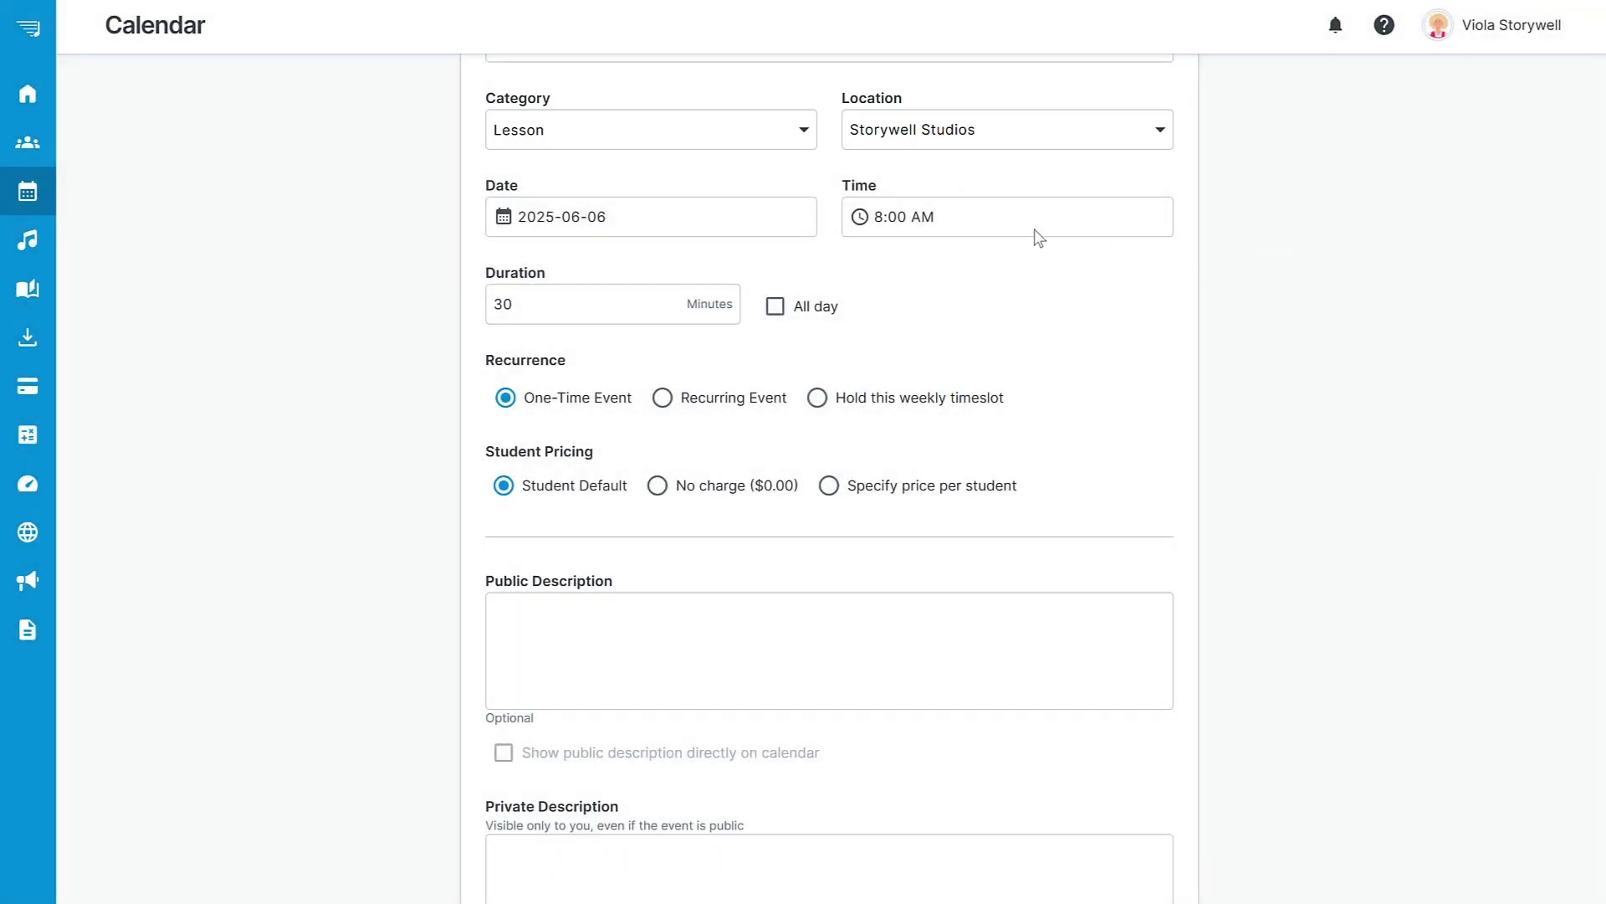
Make the event category Voice Lesson and keep Storywell Studios as location.
left_click(802, 135)
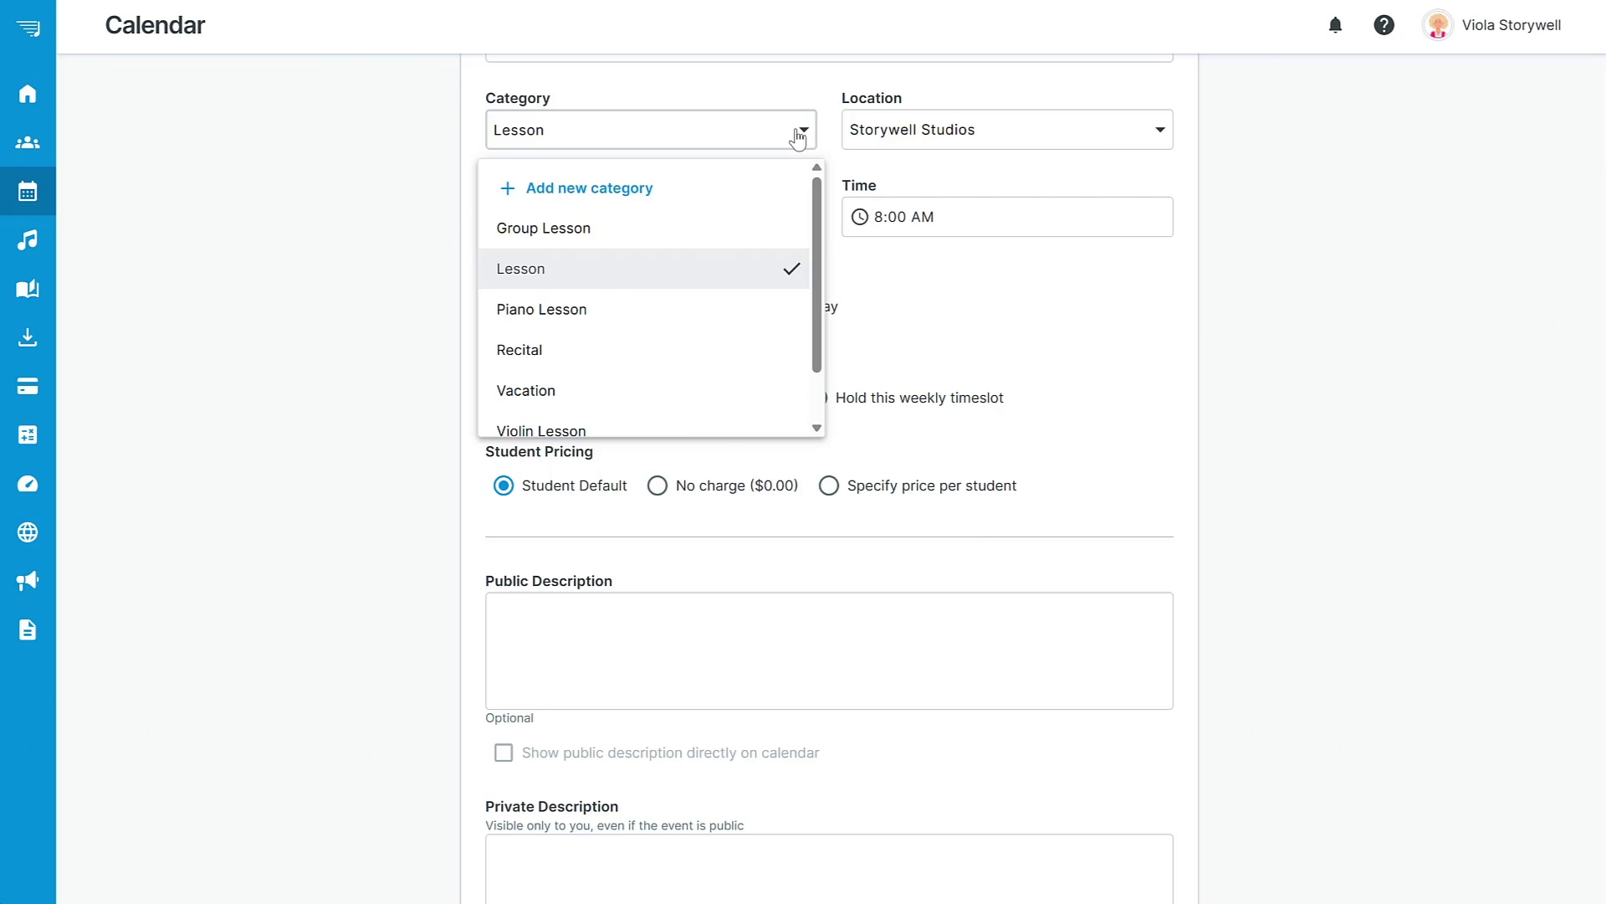
left_click_drag(816, 191, 816, 238)
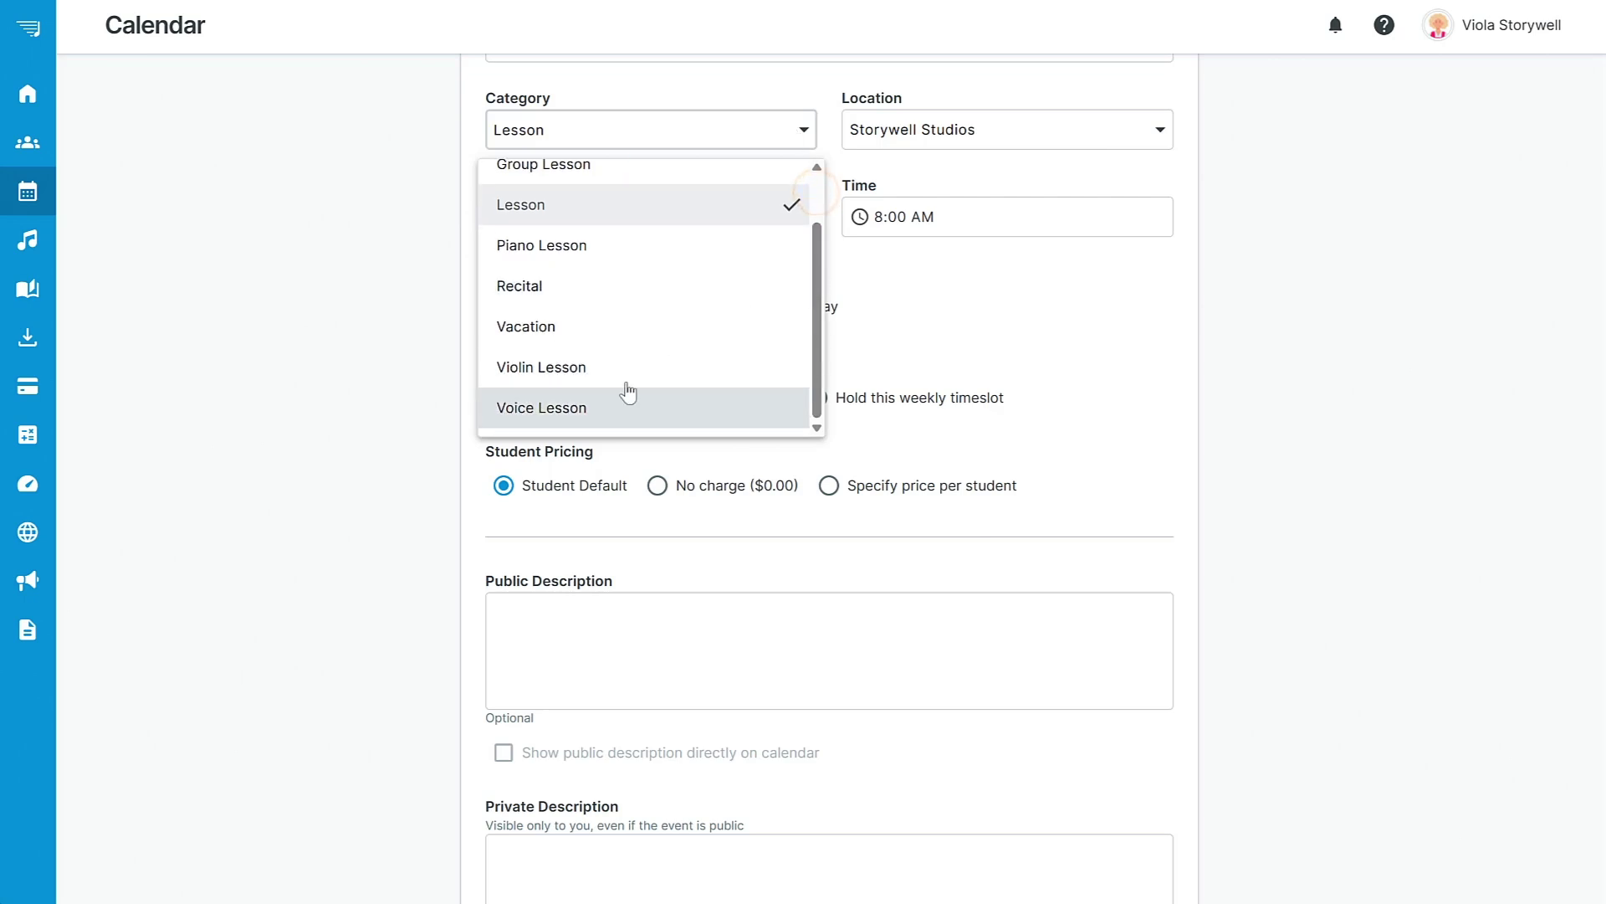
left_click(585, 410)
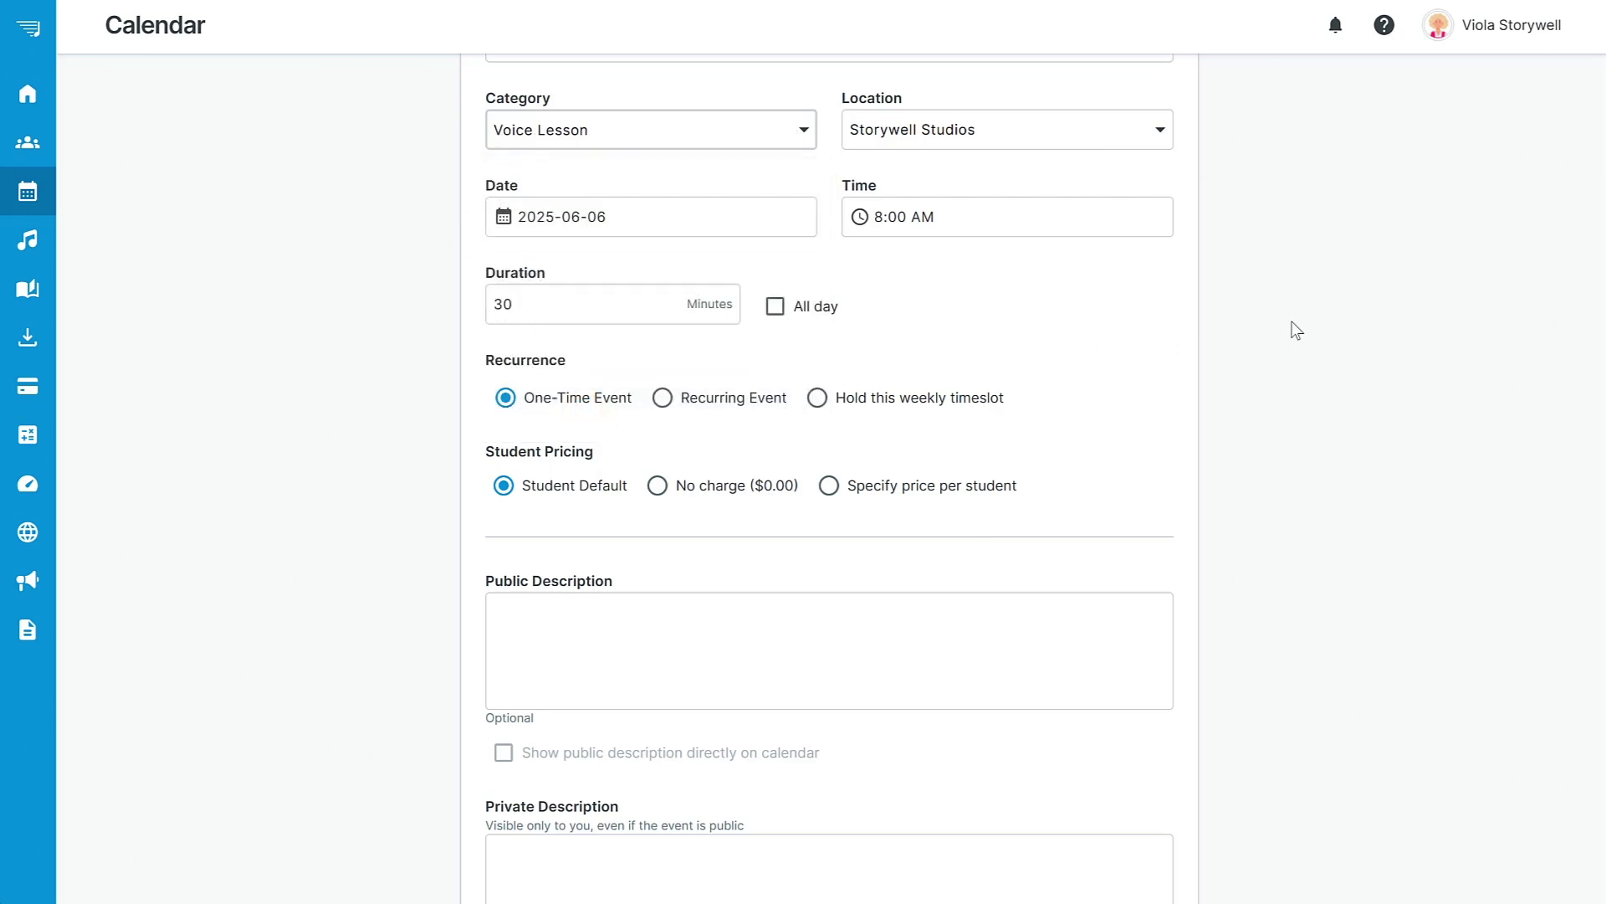
left_click(1161, 131)
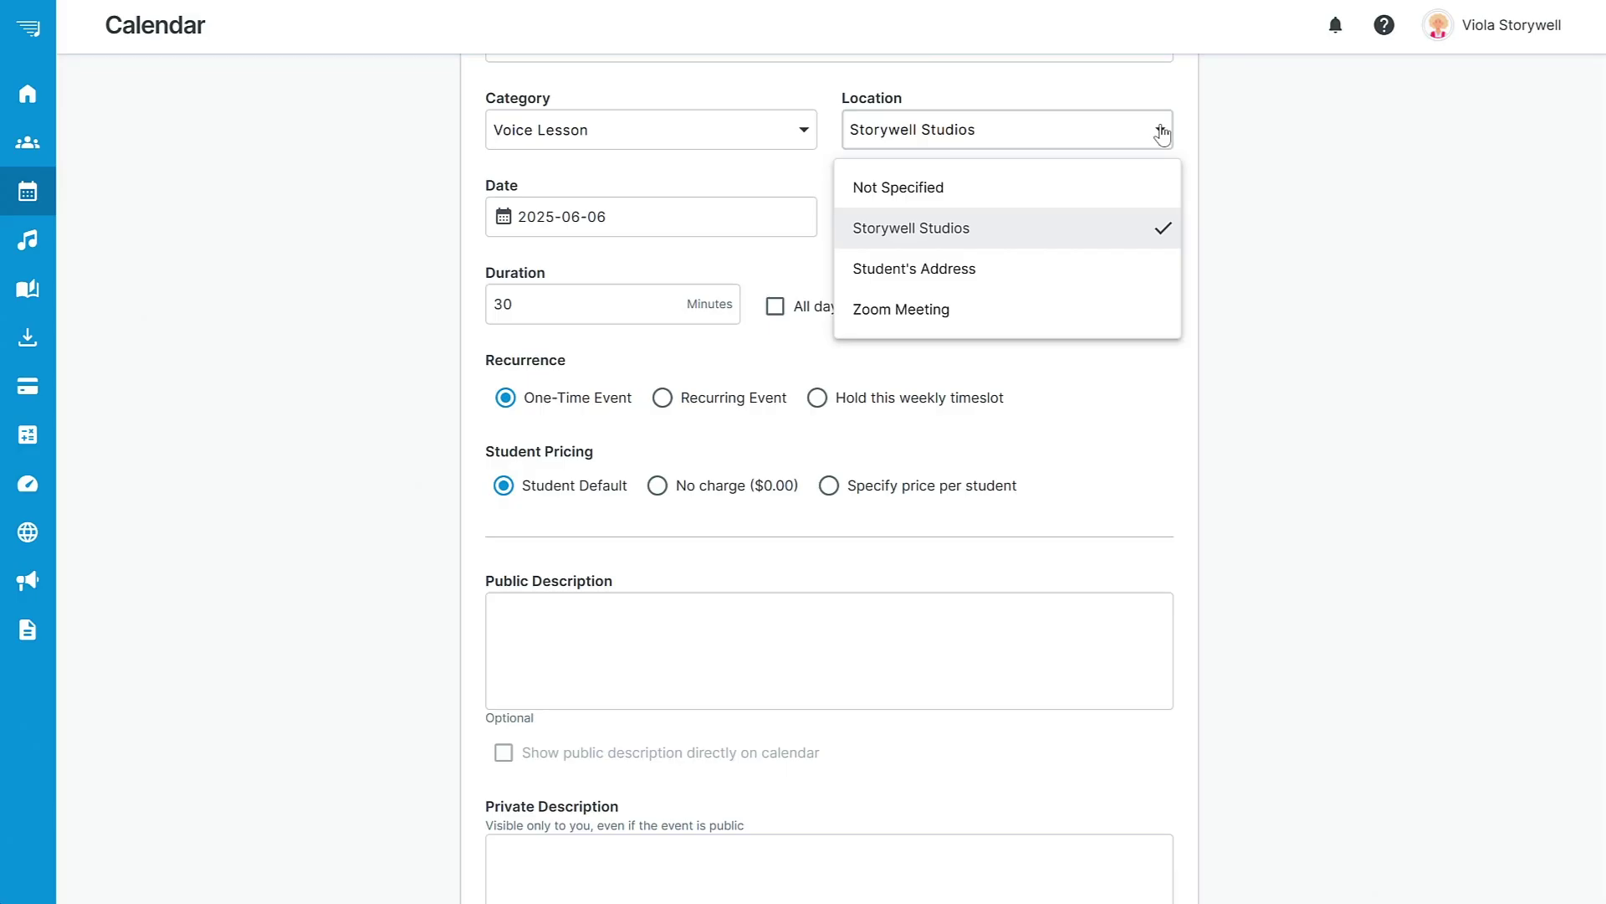
left_click(1247, 216)
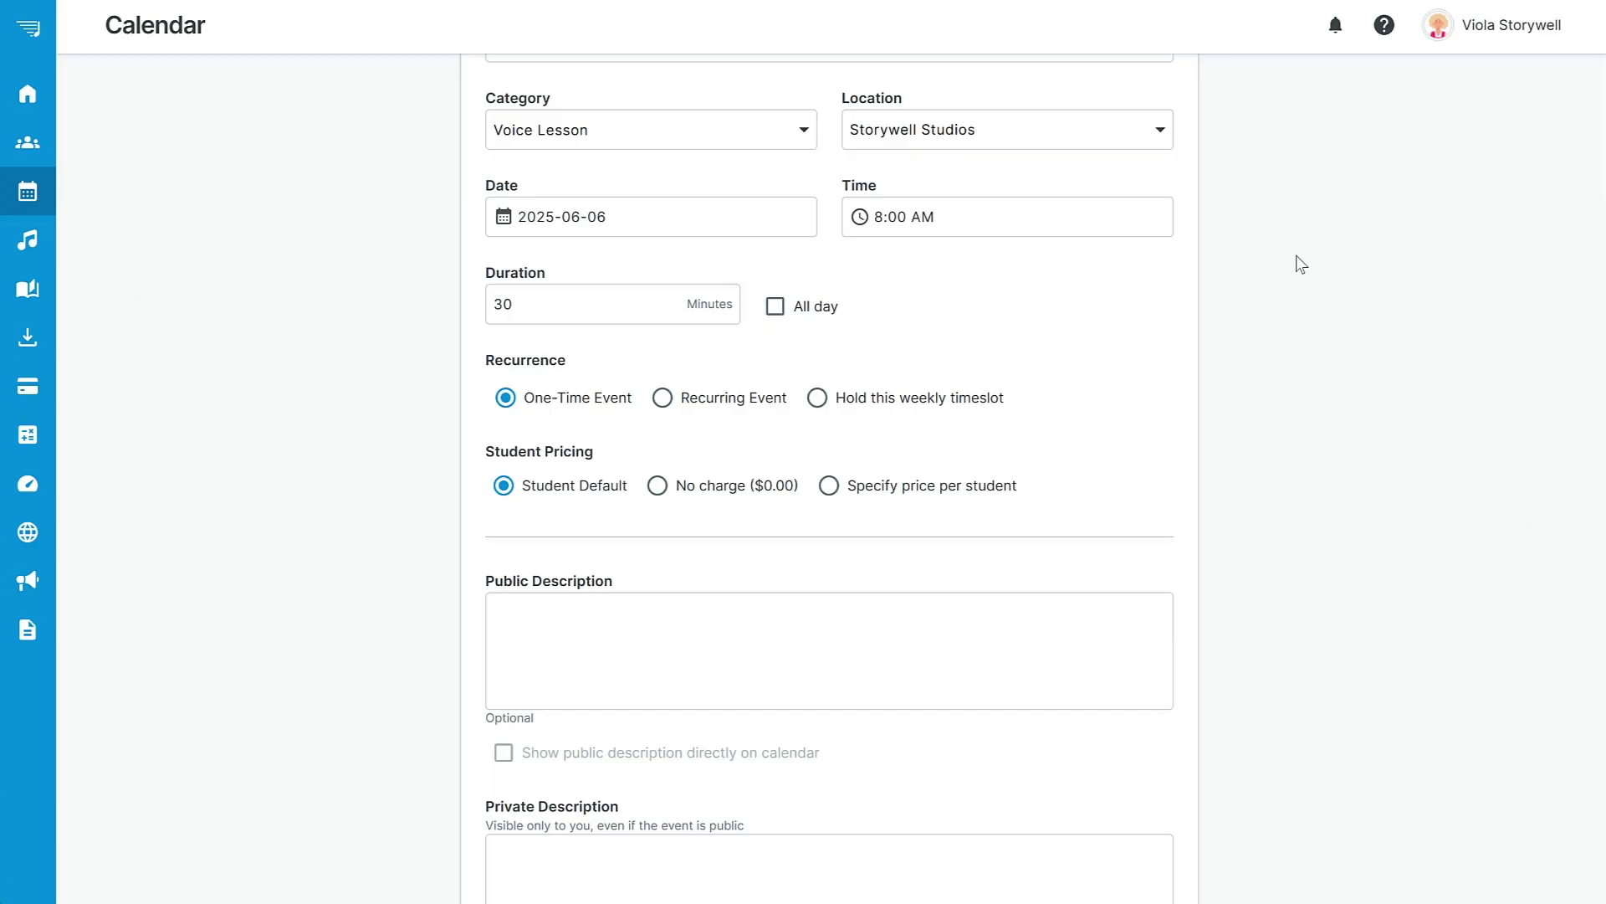
Make the event recur weekly, every 1 week, repeating indefinitely.
left_click(663, 396)
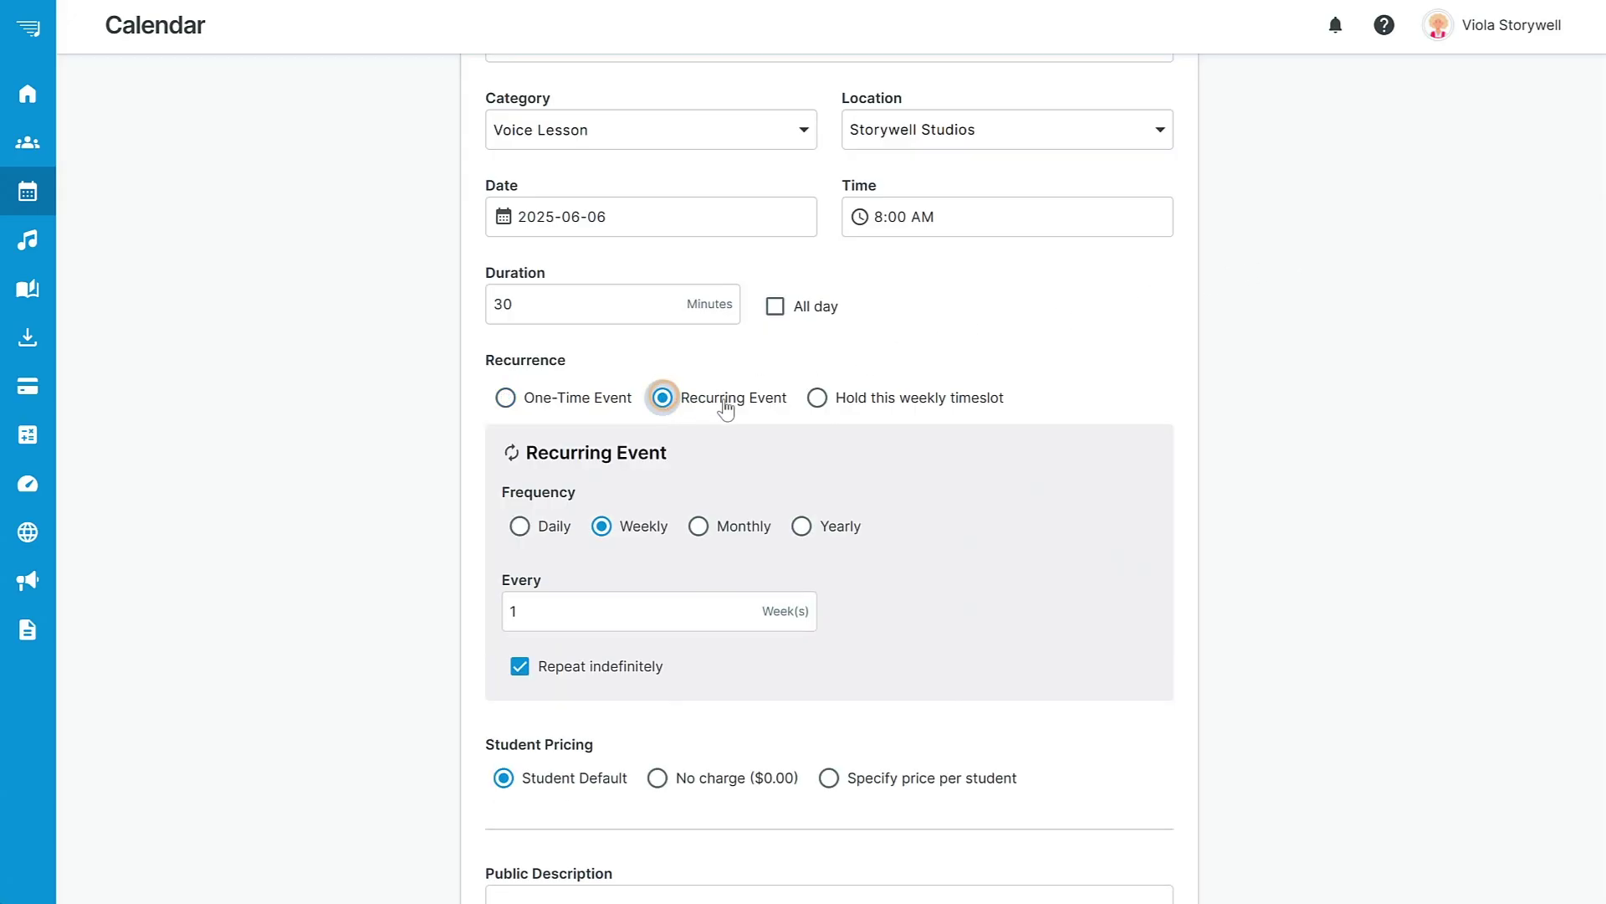
scroll(1600, 452, "down", 3)
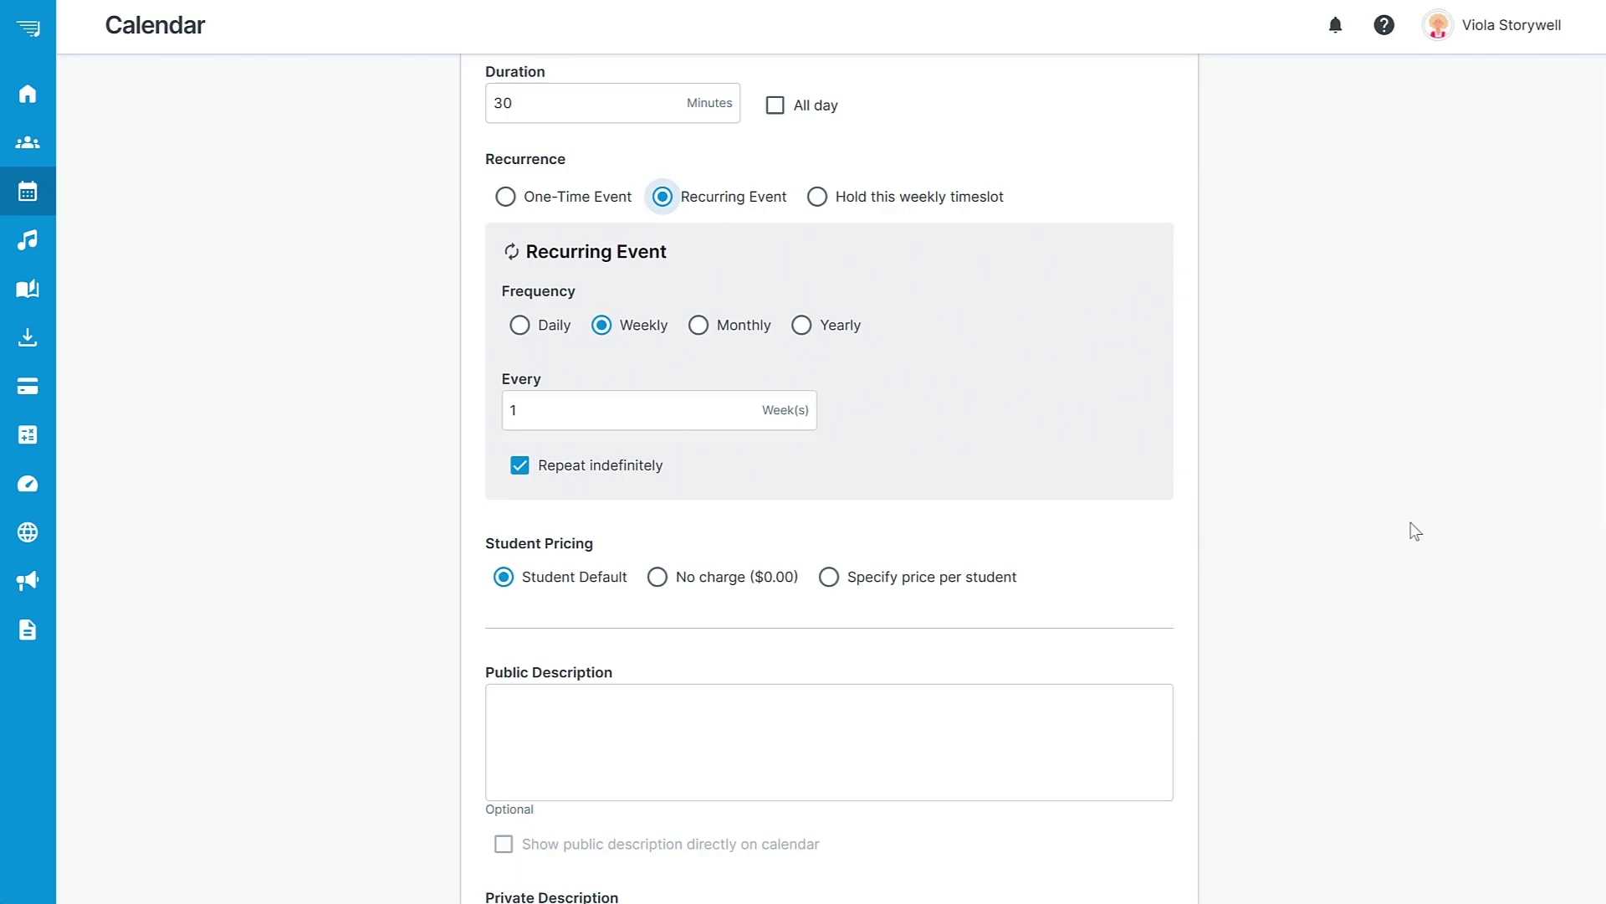
left_click(520, 467)
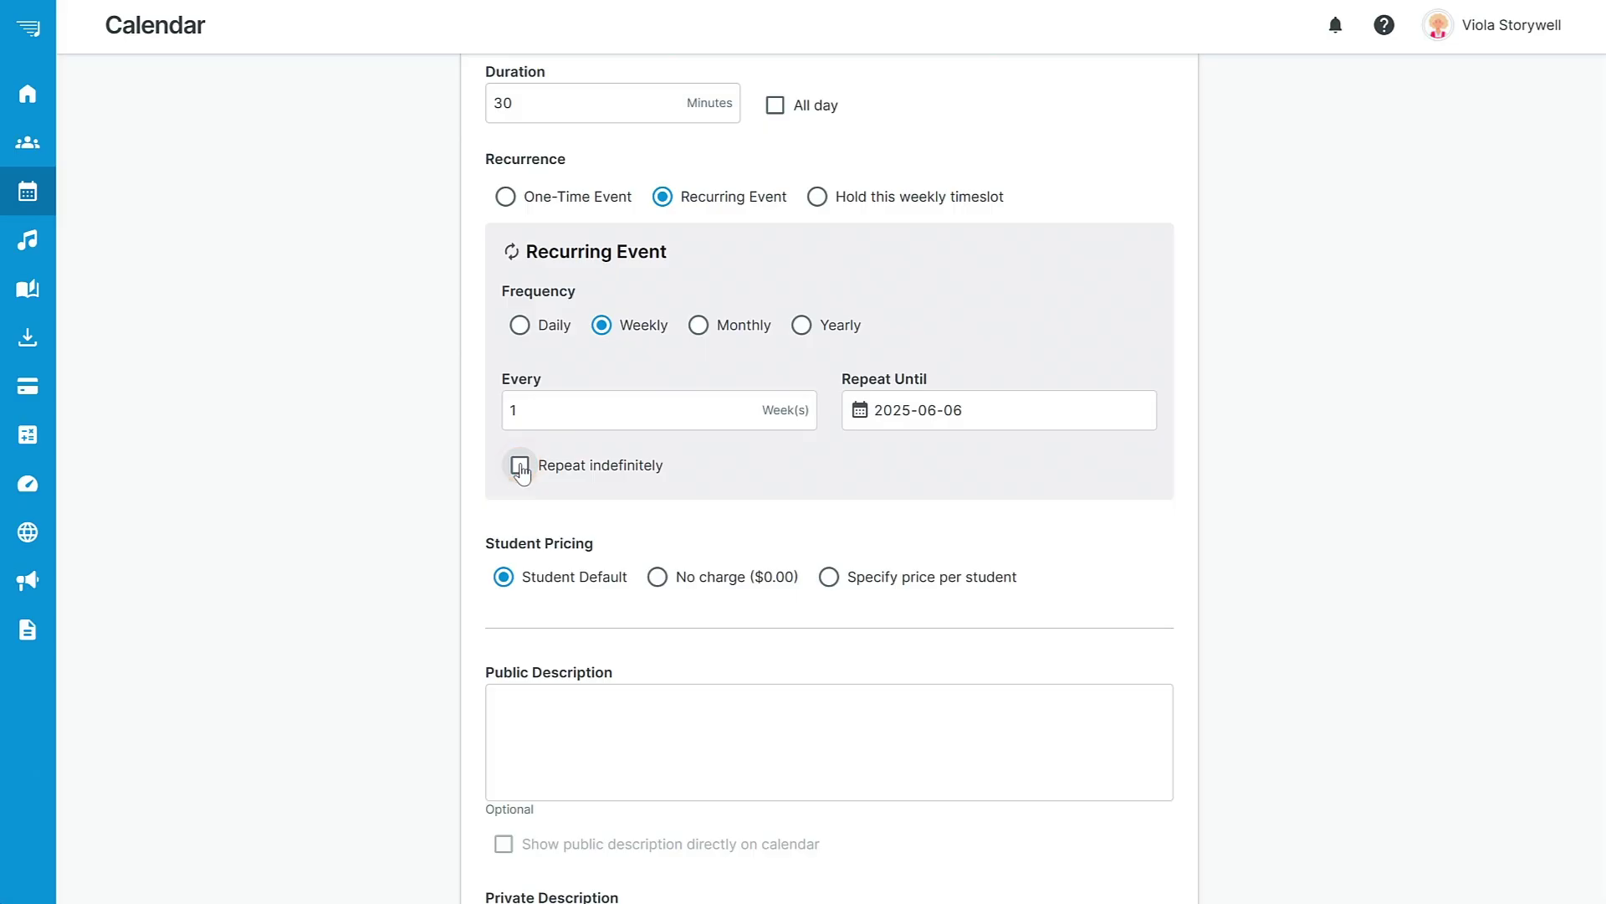
left_click(521, 467)
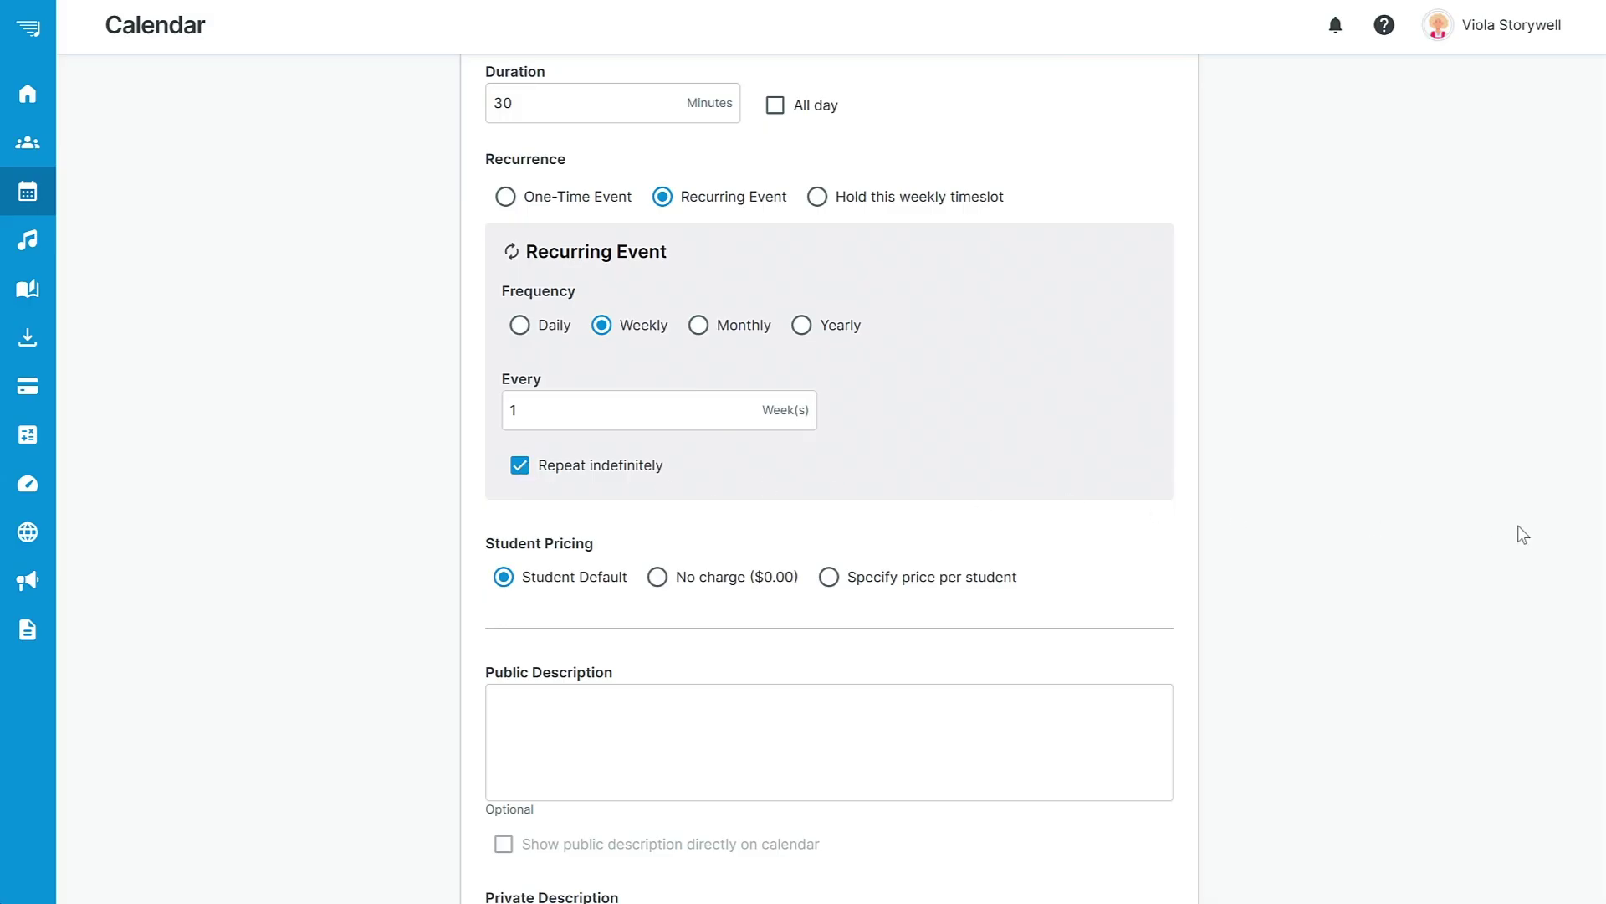
scroll(1594, 531, "down", 3)
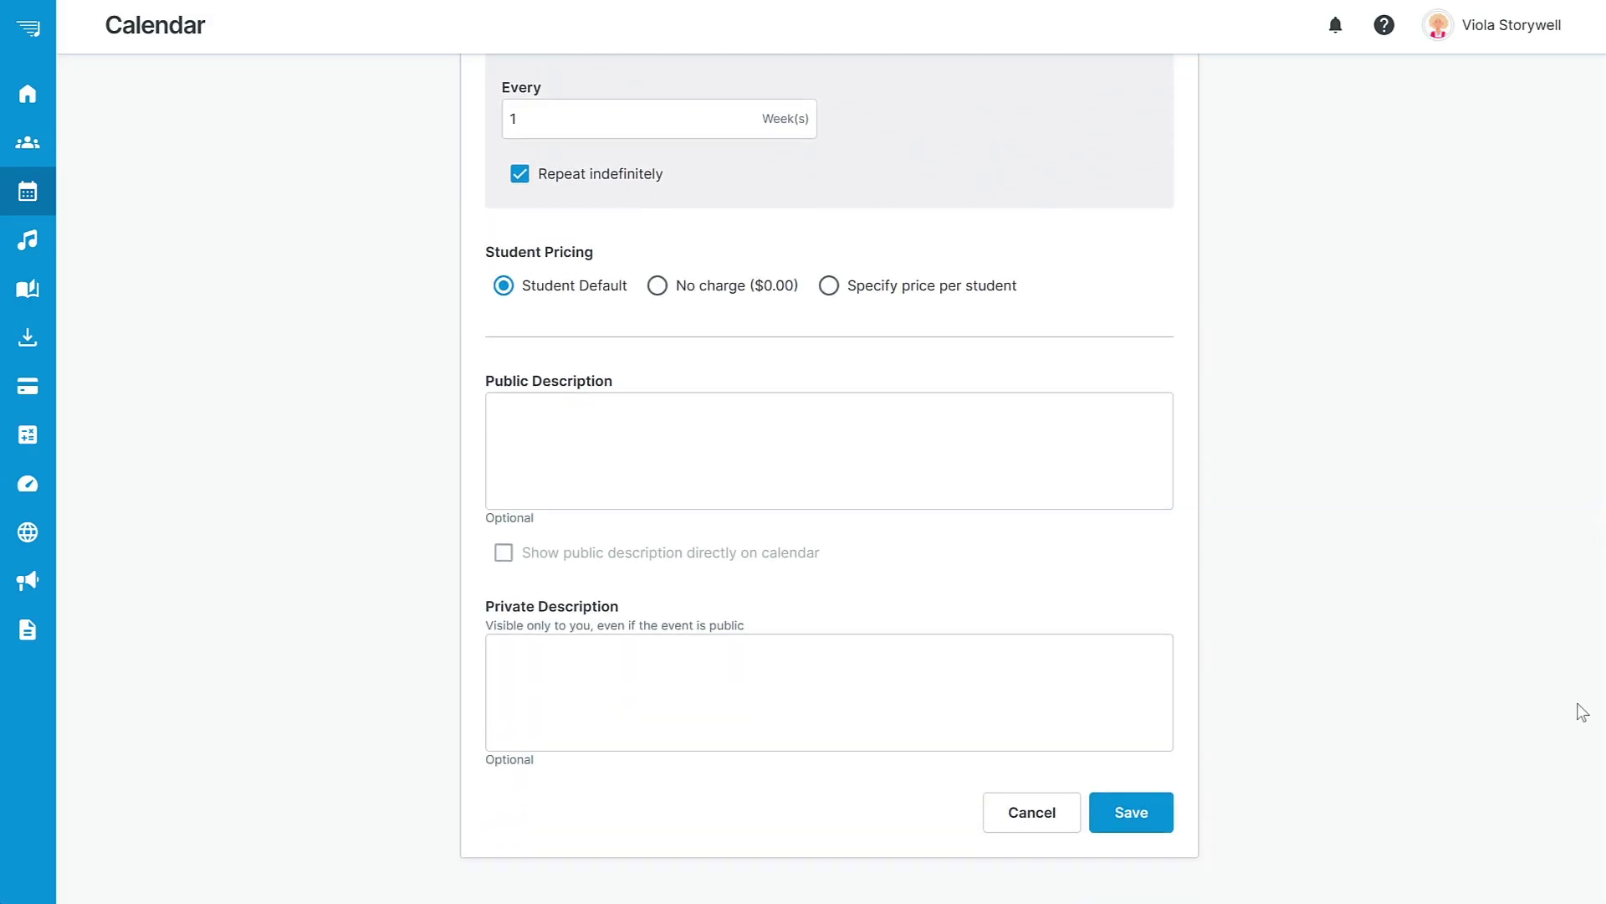
Save the recurring Voice Lesson and look through the calendar's Month, Search and Options menus.
left_click(1129, 820)
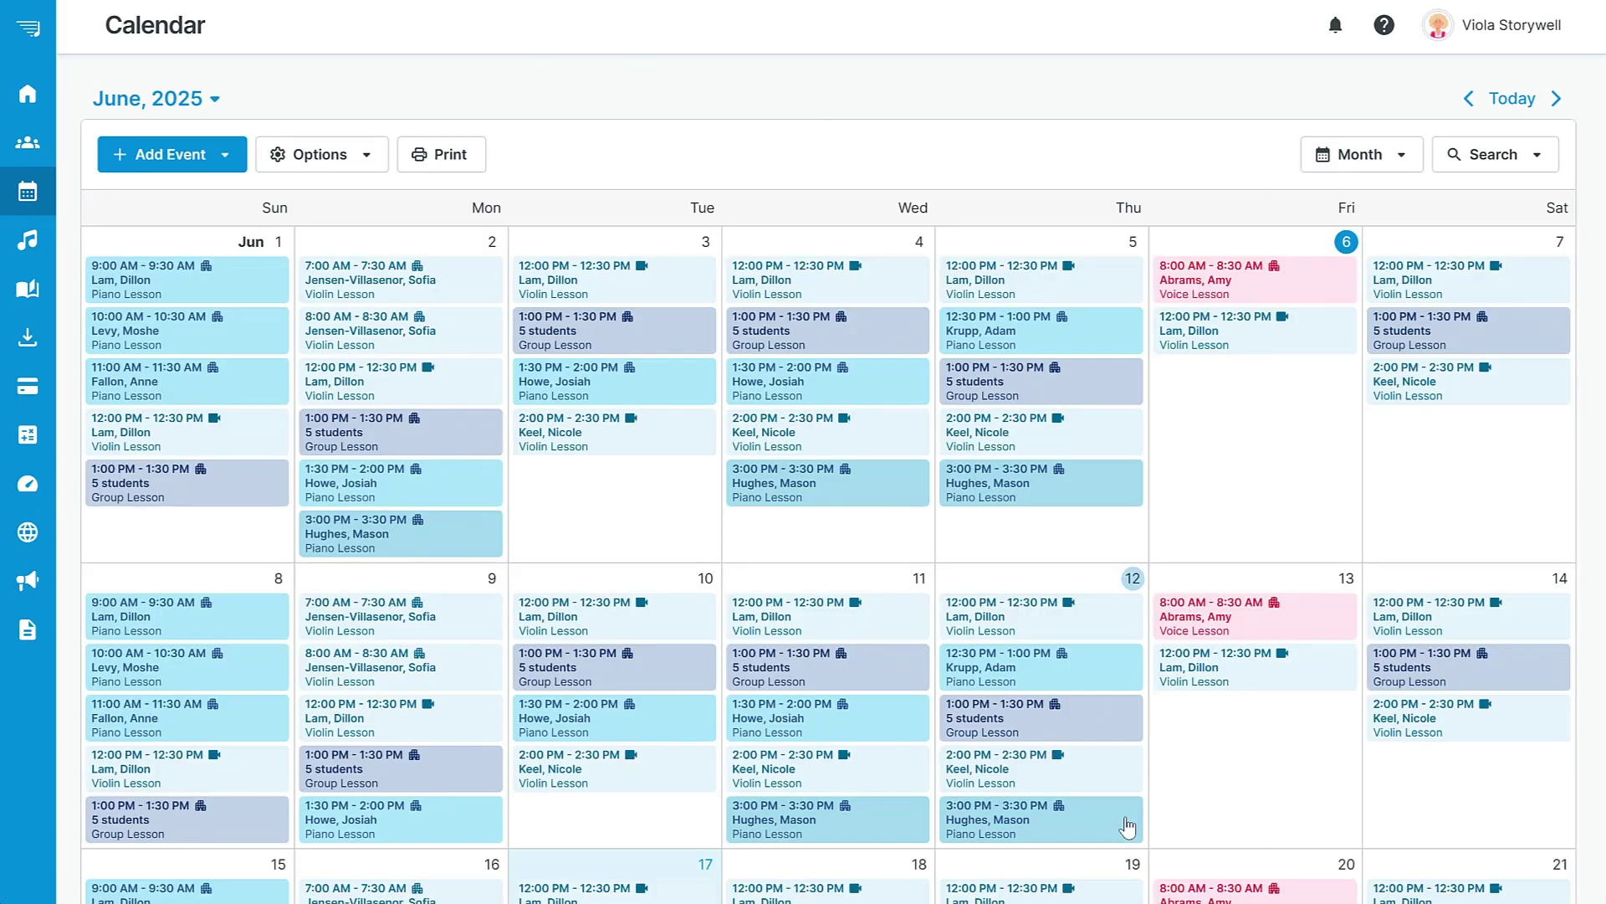
left_click(1408, 155)
left_click(1407, 155)
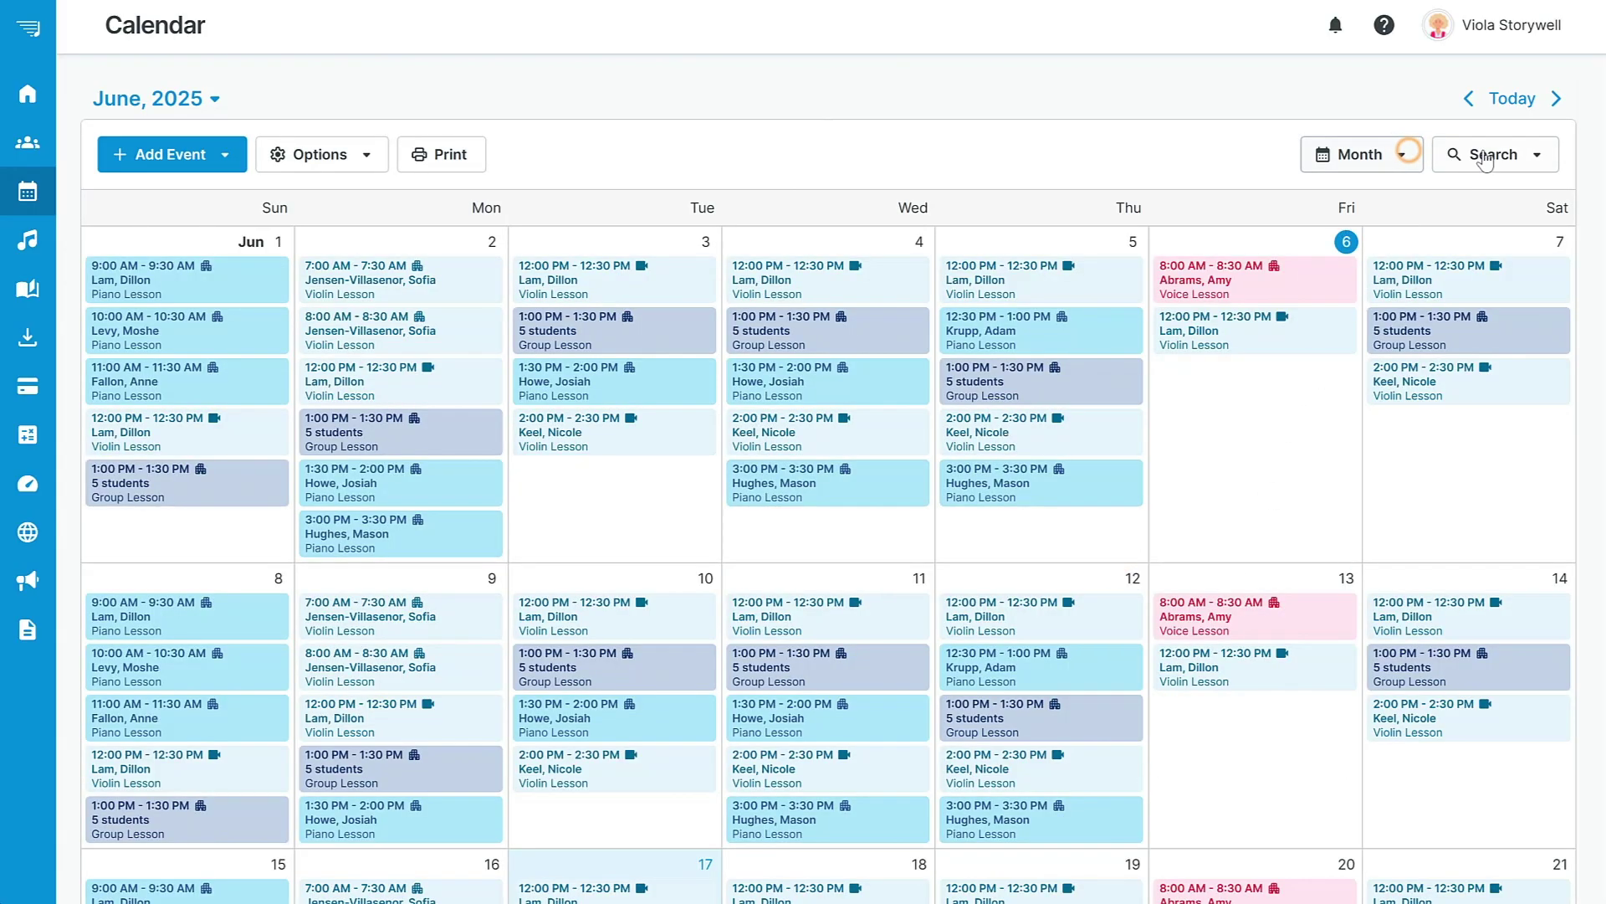
left_click(1540, 155)
left_click(1540, 154)
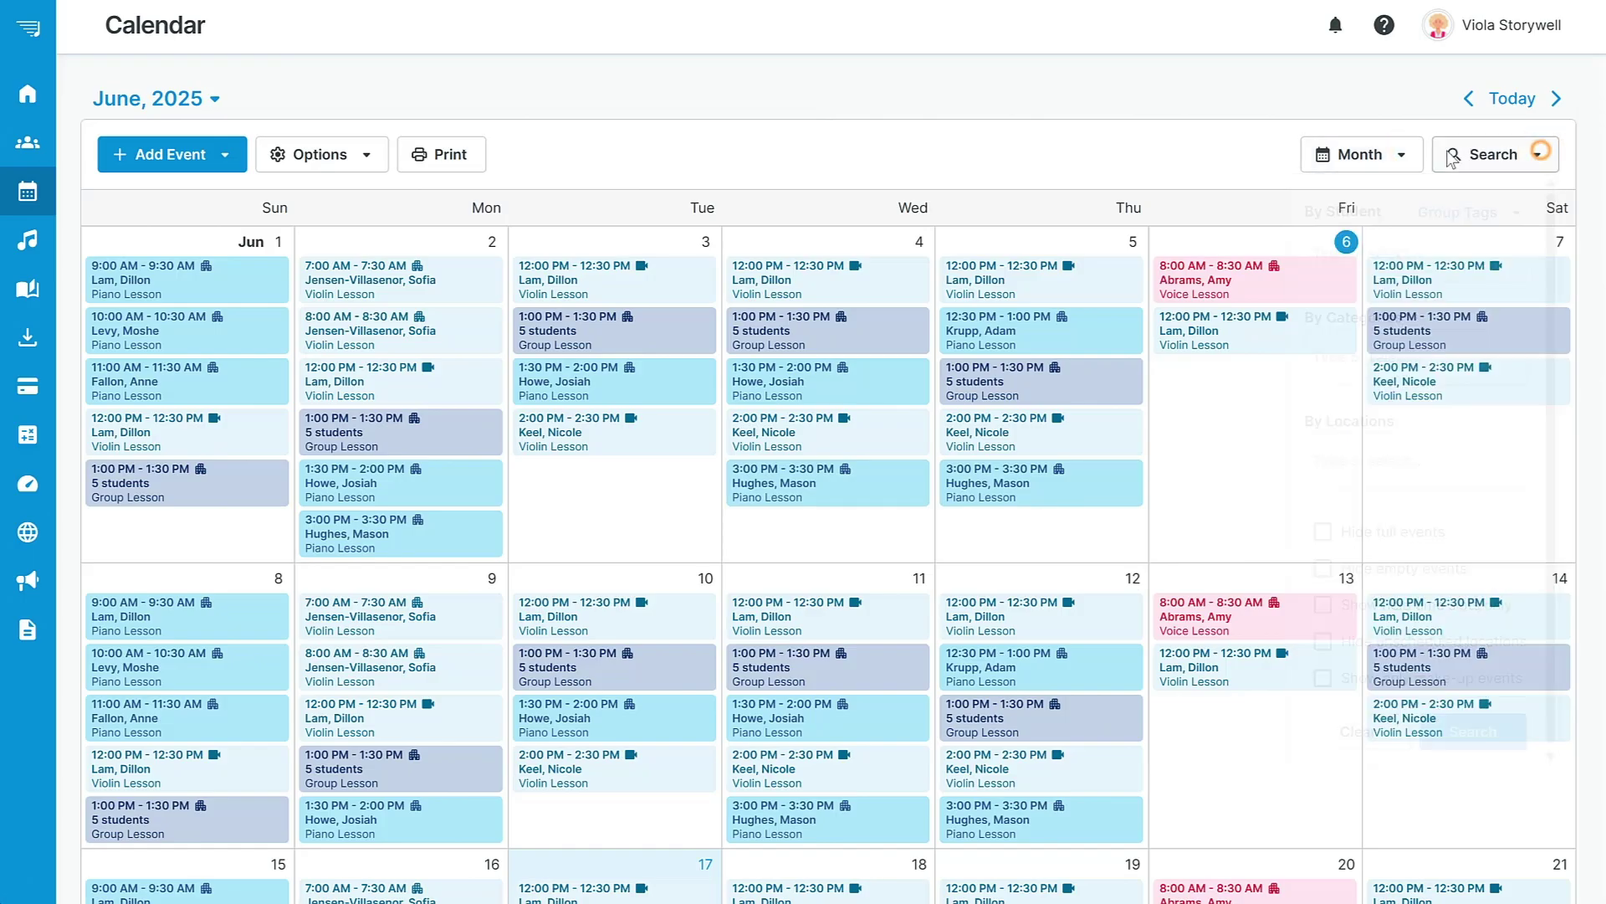
left_click(368, 159)
mouse_move(392, 299)
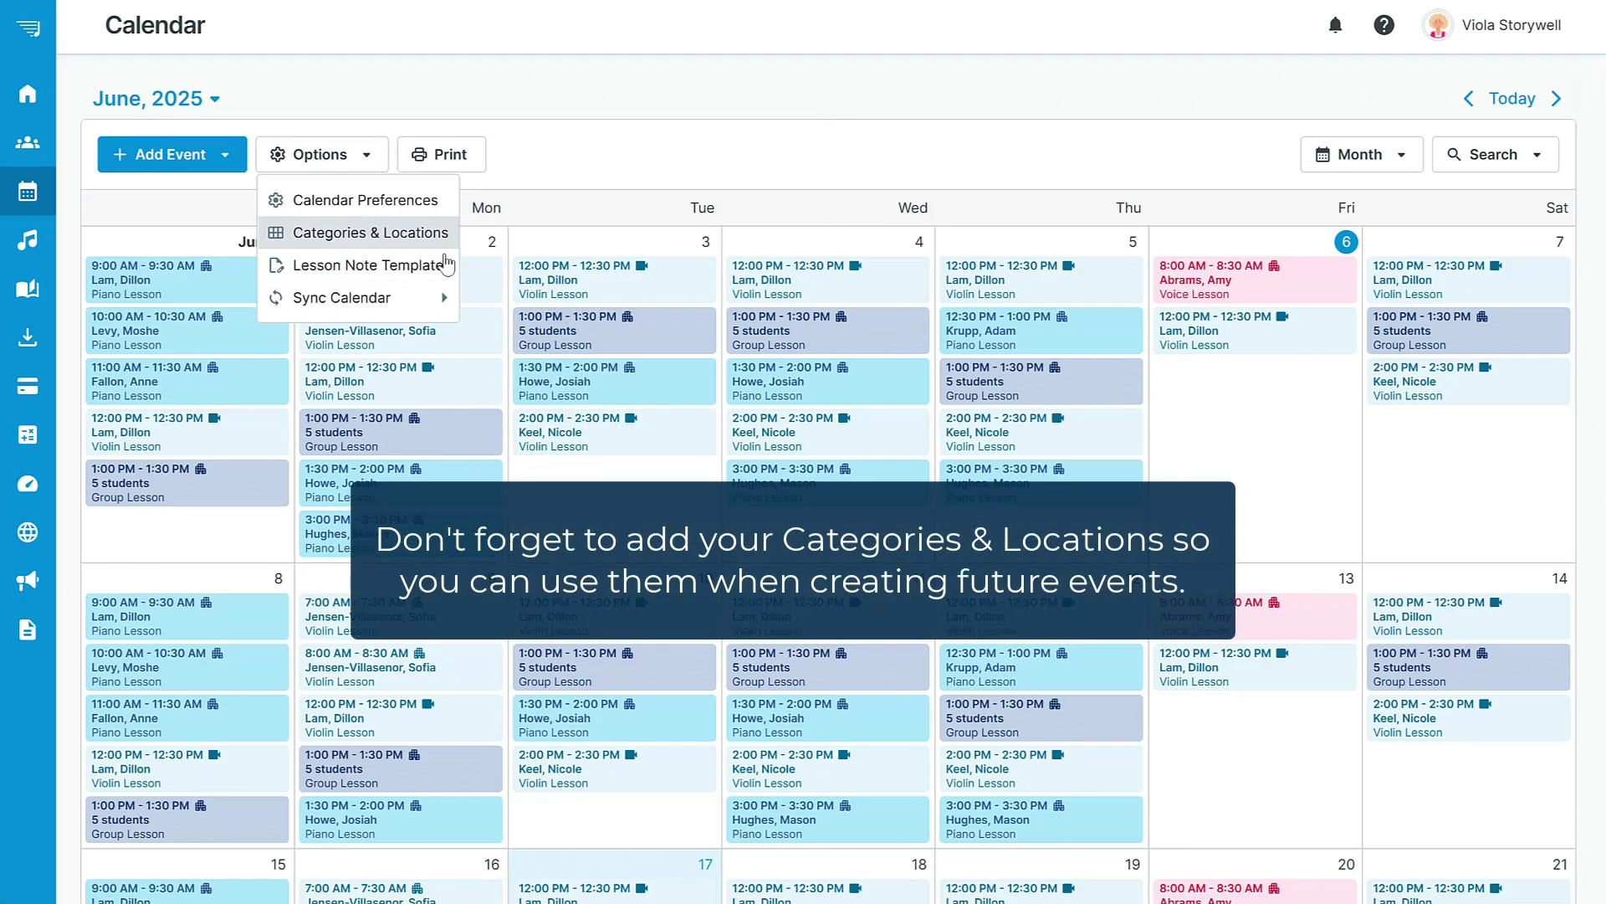
left_click(808, 147)
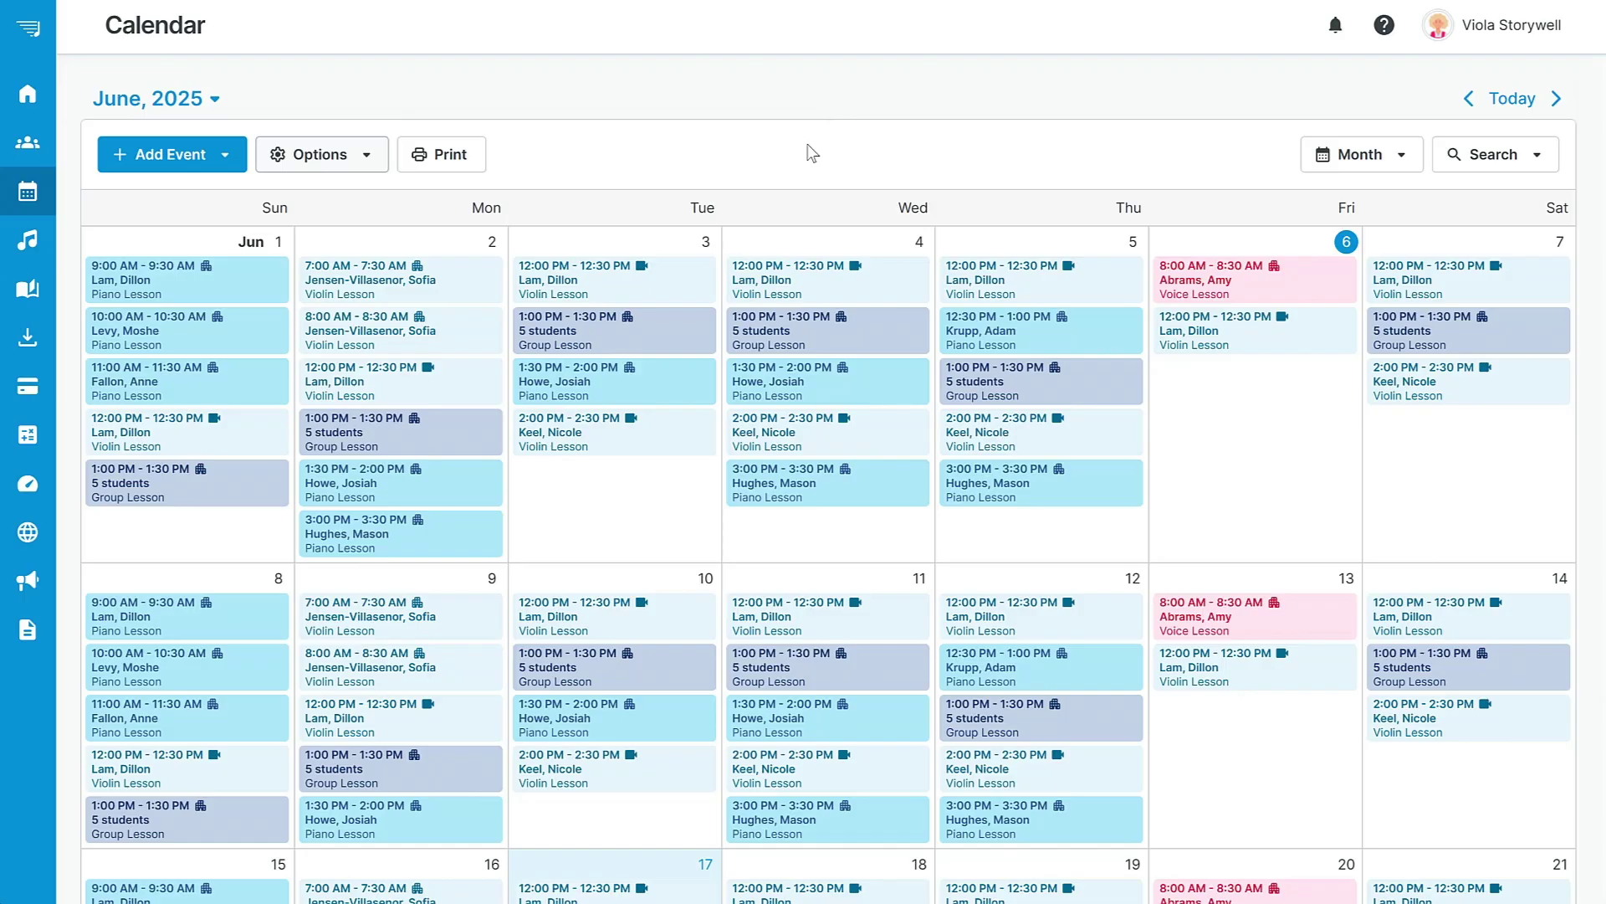
Take attendance for the June 6 Voice Lesson, marking it Present without paid-at-lesson.
left_click(1264, 292)
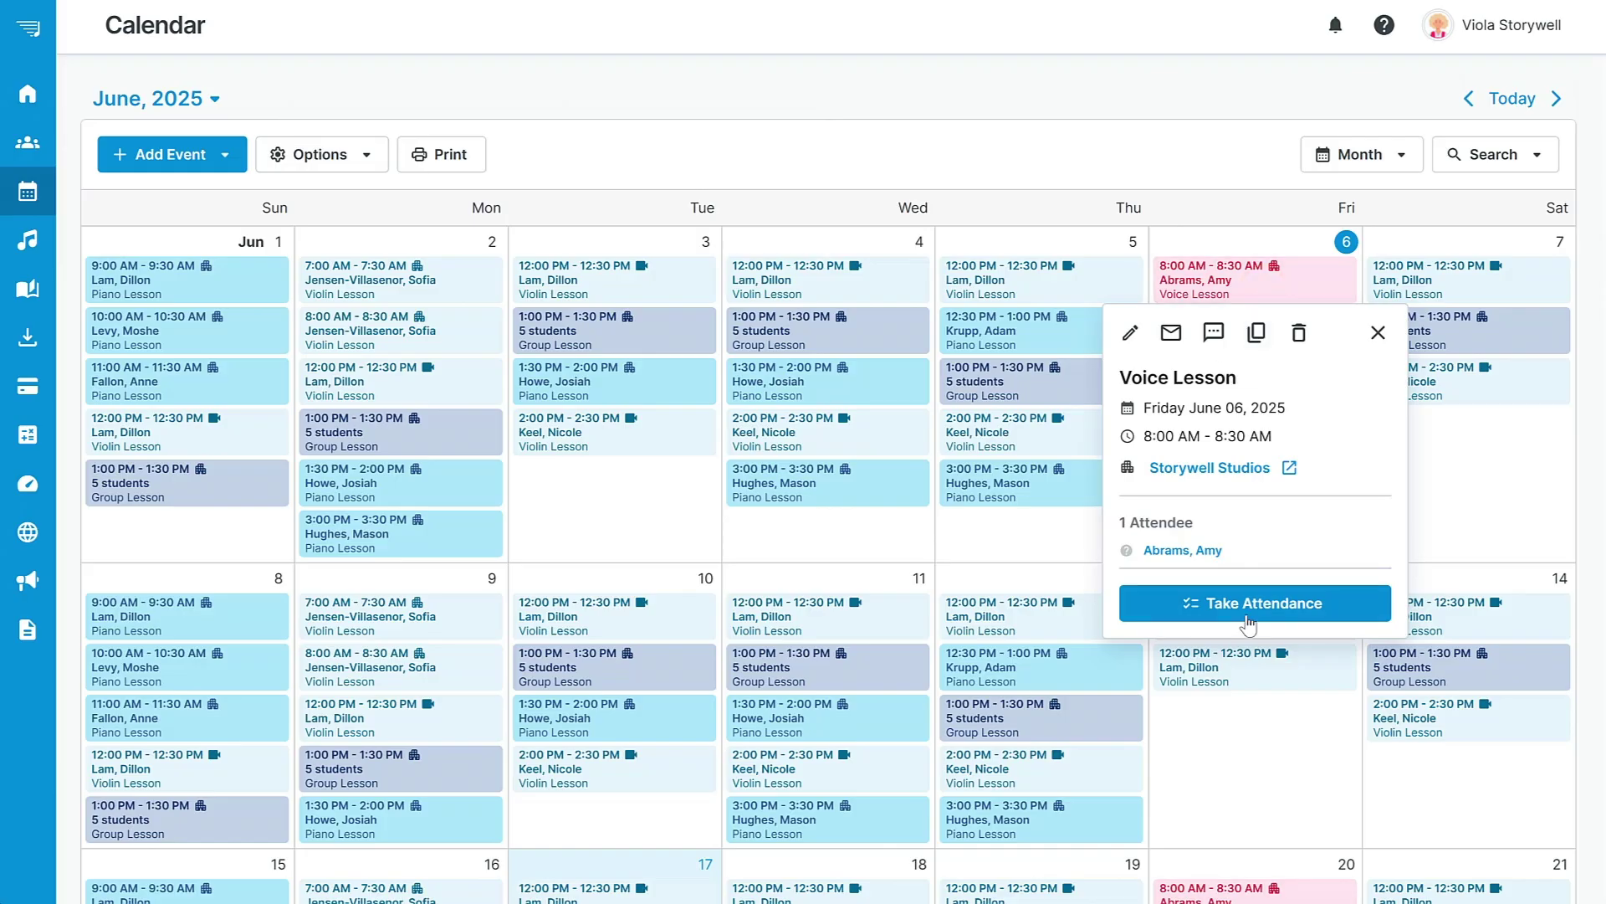
left_click(1247, 620)
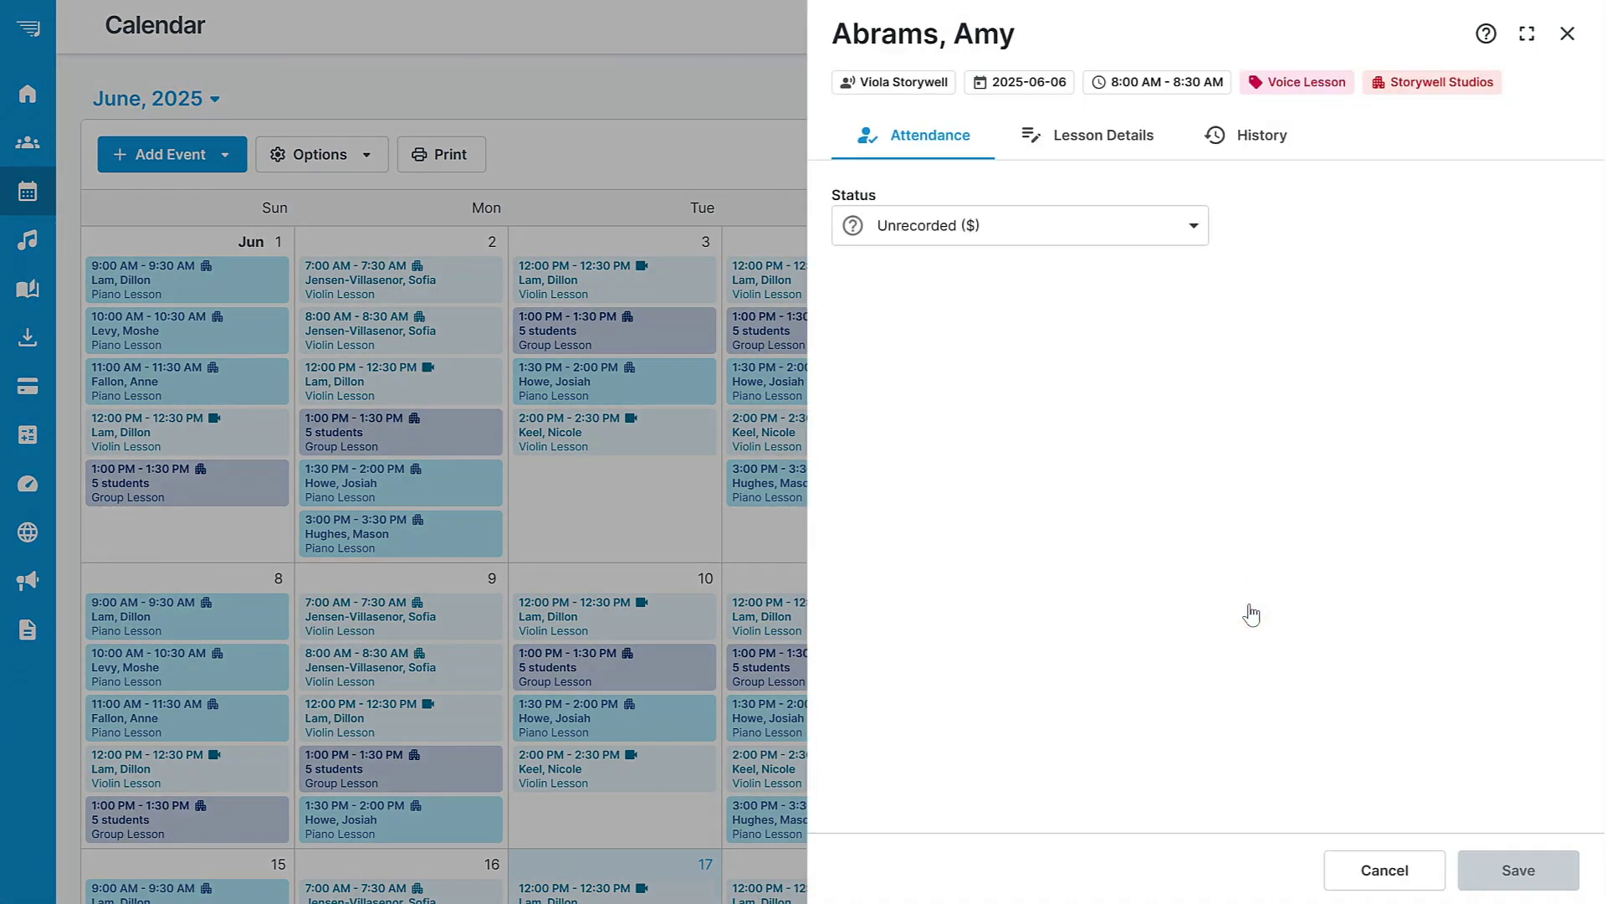
left_click(1193, 226)
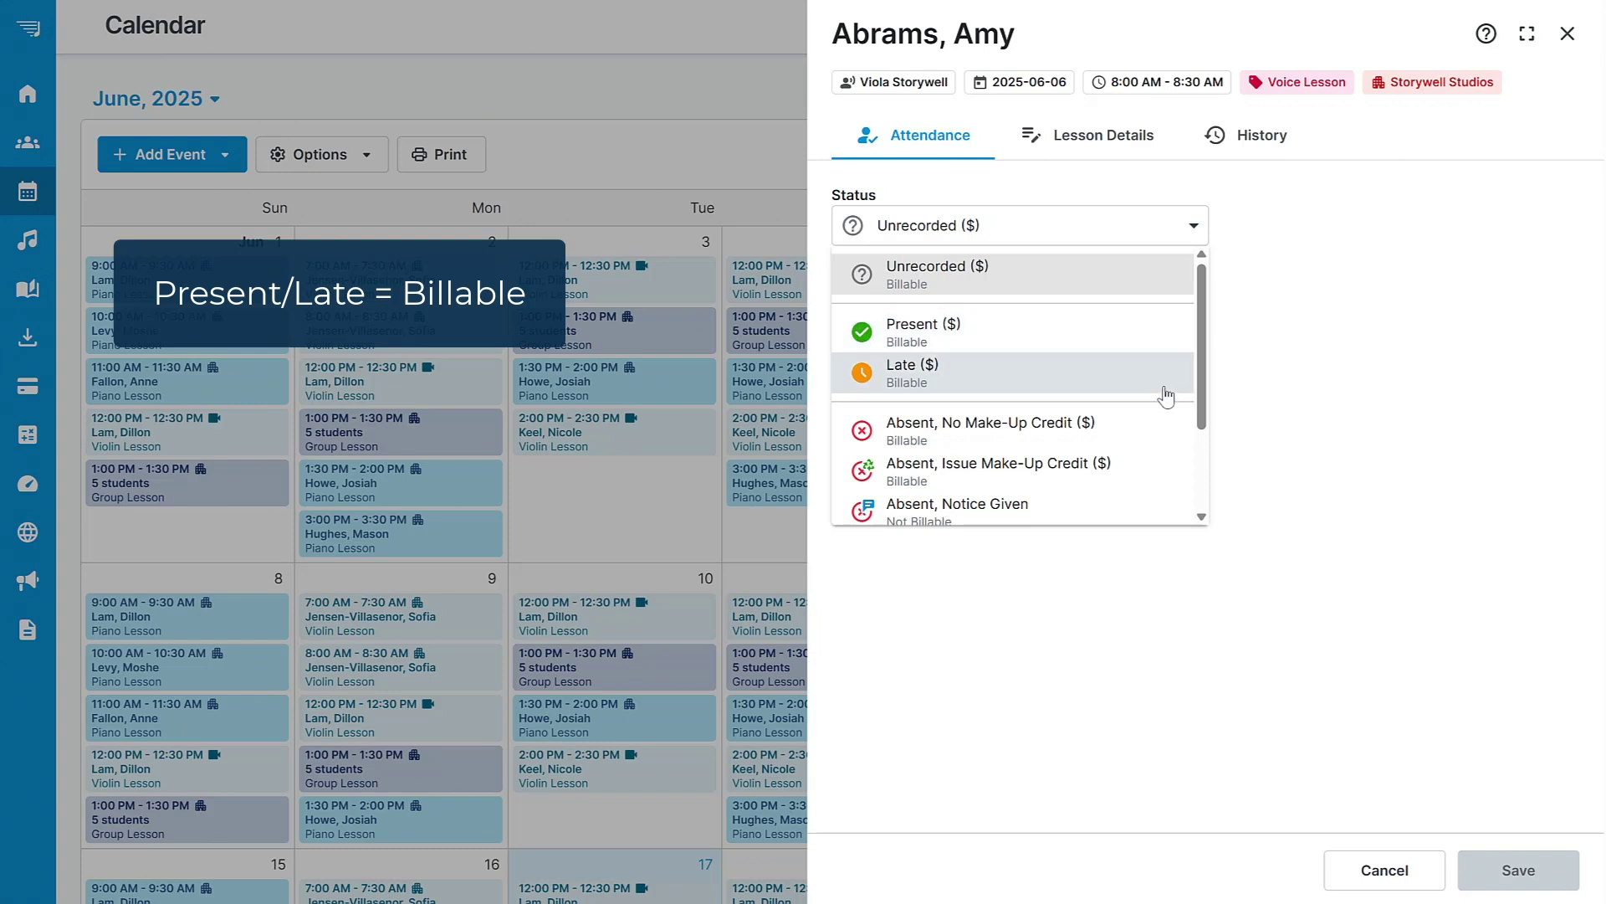
left_click(1028, 333)
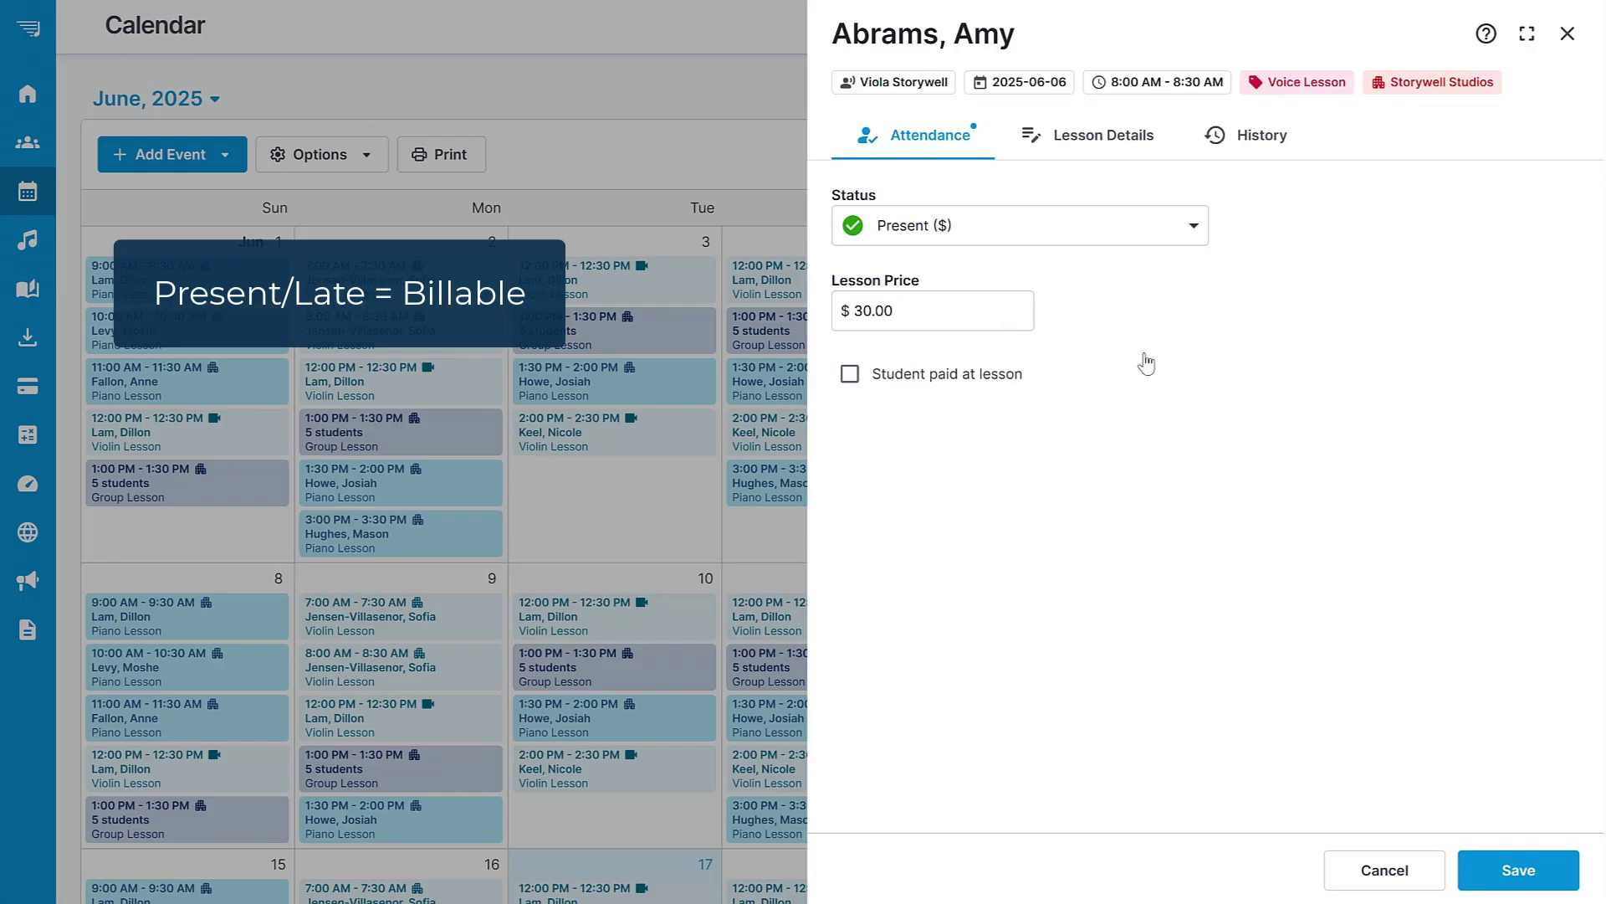
left_click(849, 375)
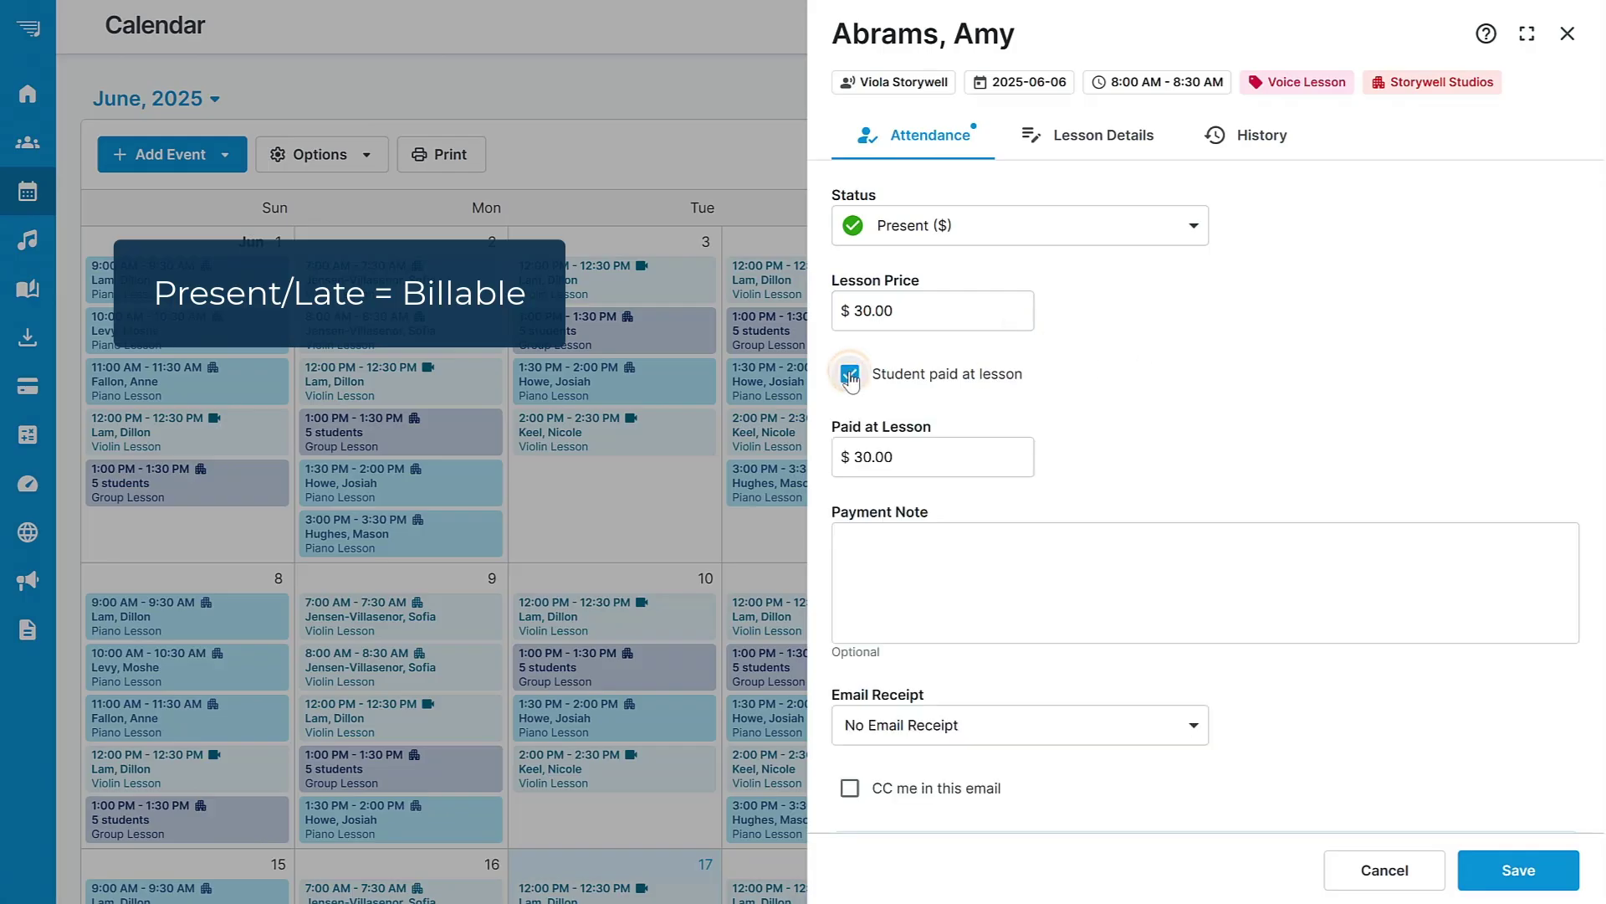
left_click(849, 375)
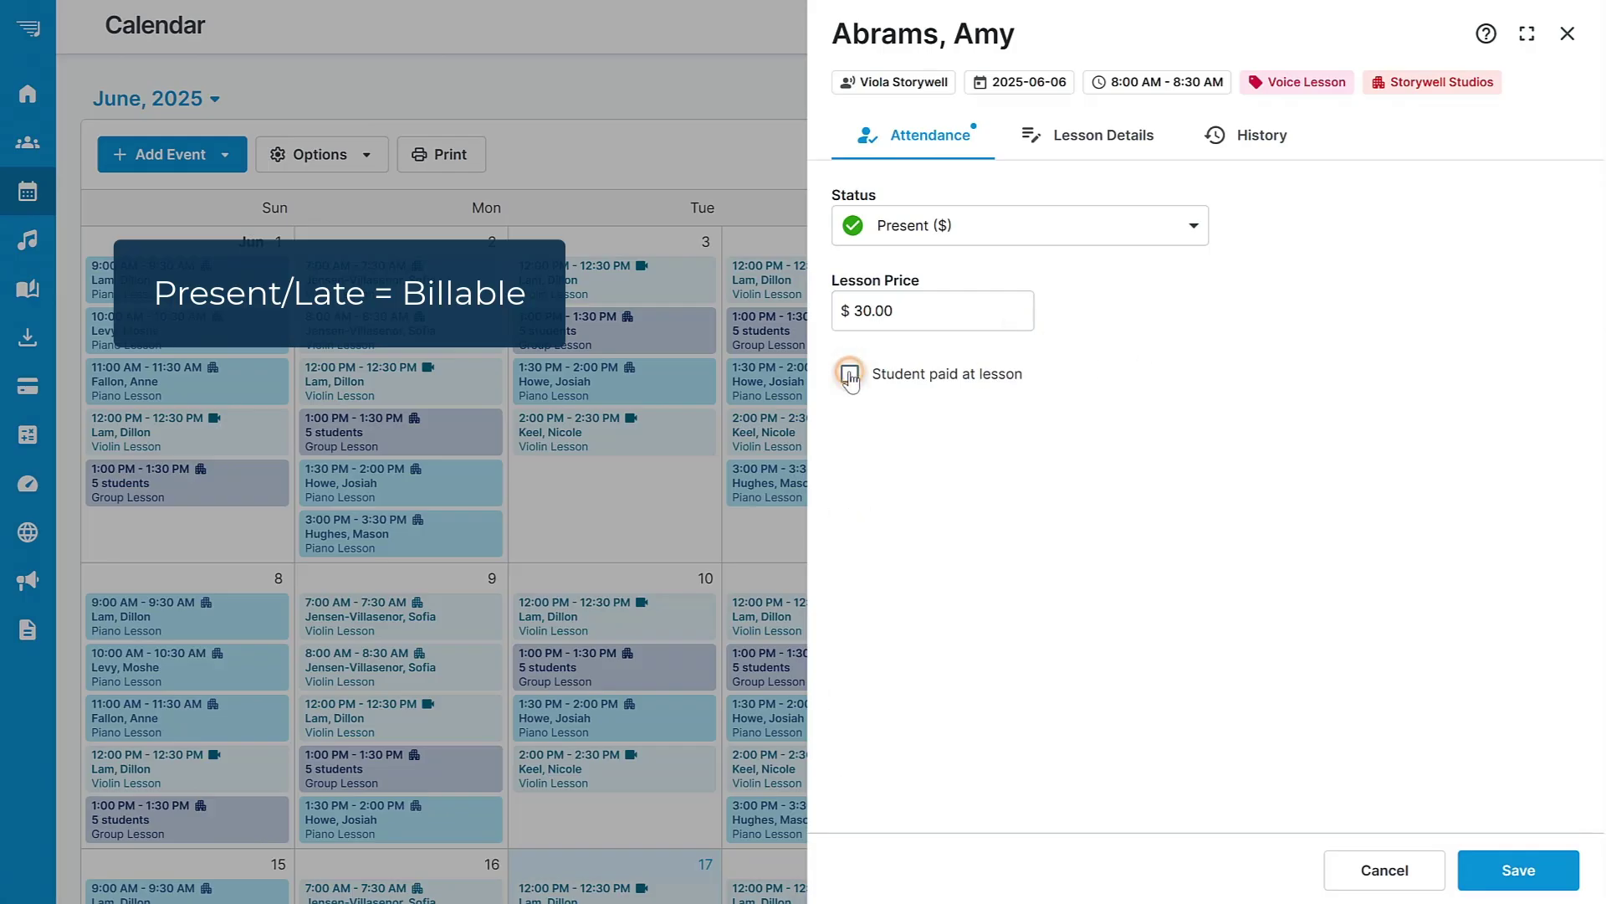
Try the absent-without-make-up status, then settle the lesson back on Present ($).
left_click(1188, 224)
scroll(1202, 317, "down", 2)
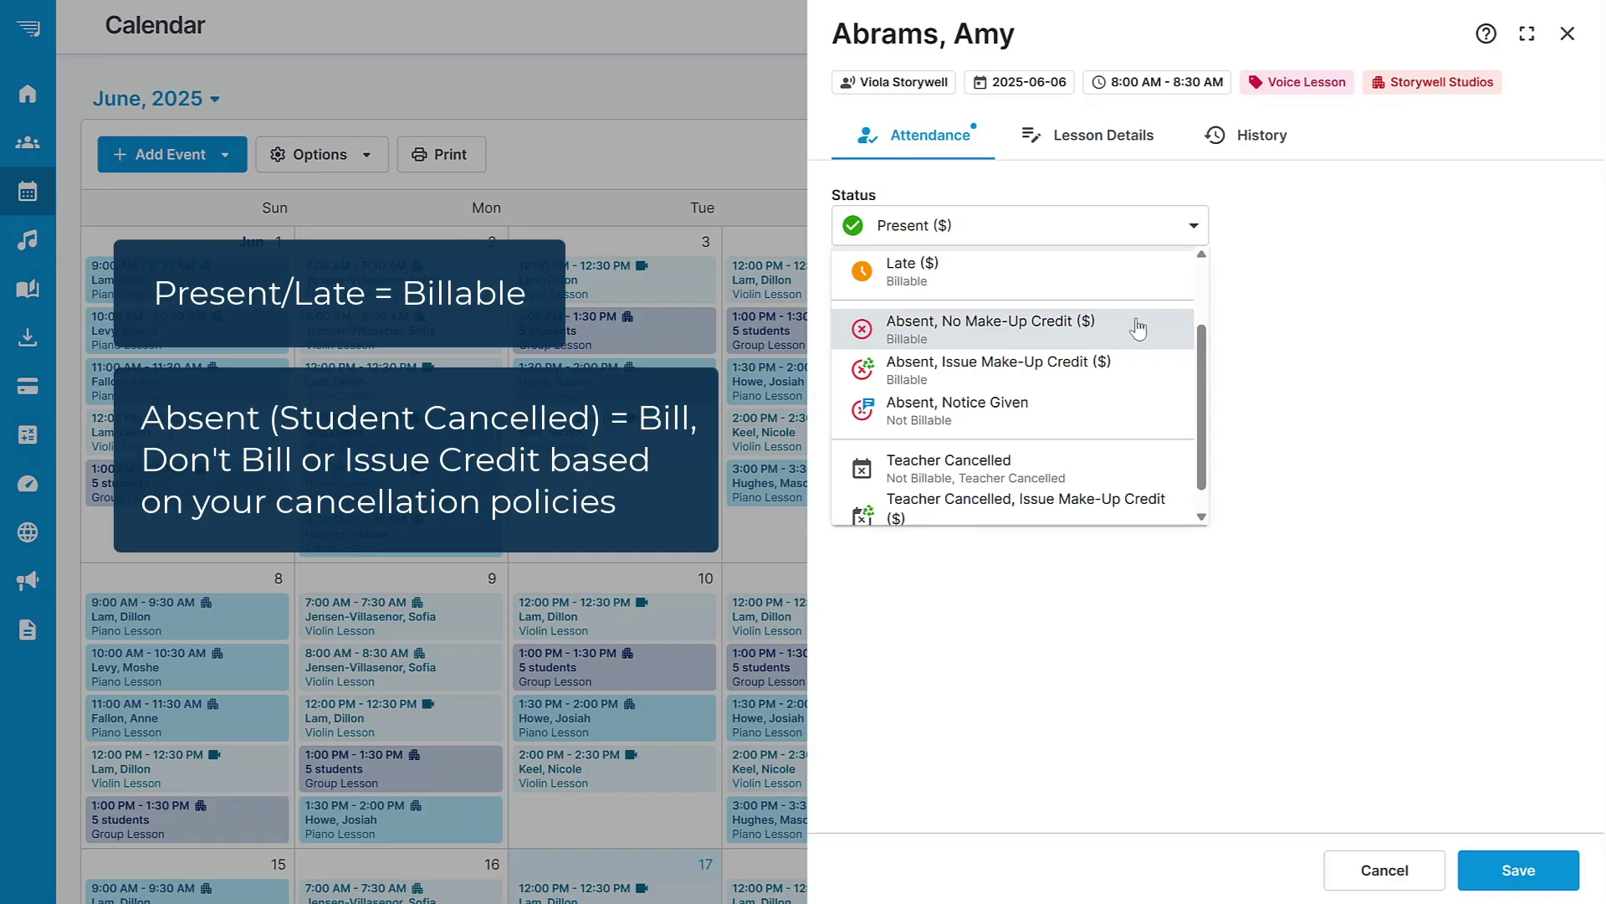
left_click(1136, 326)
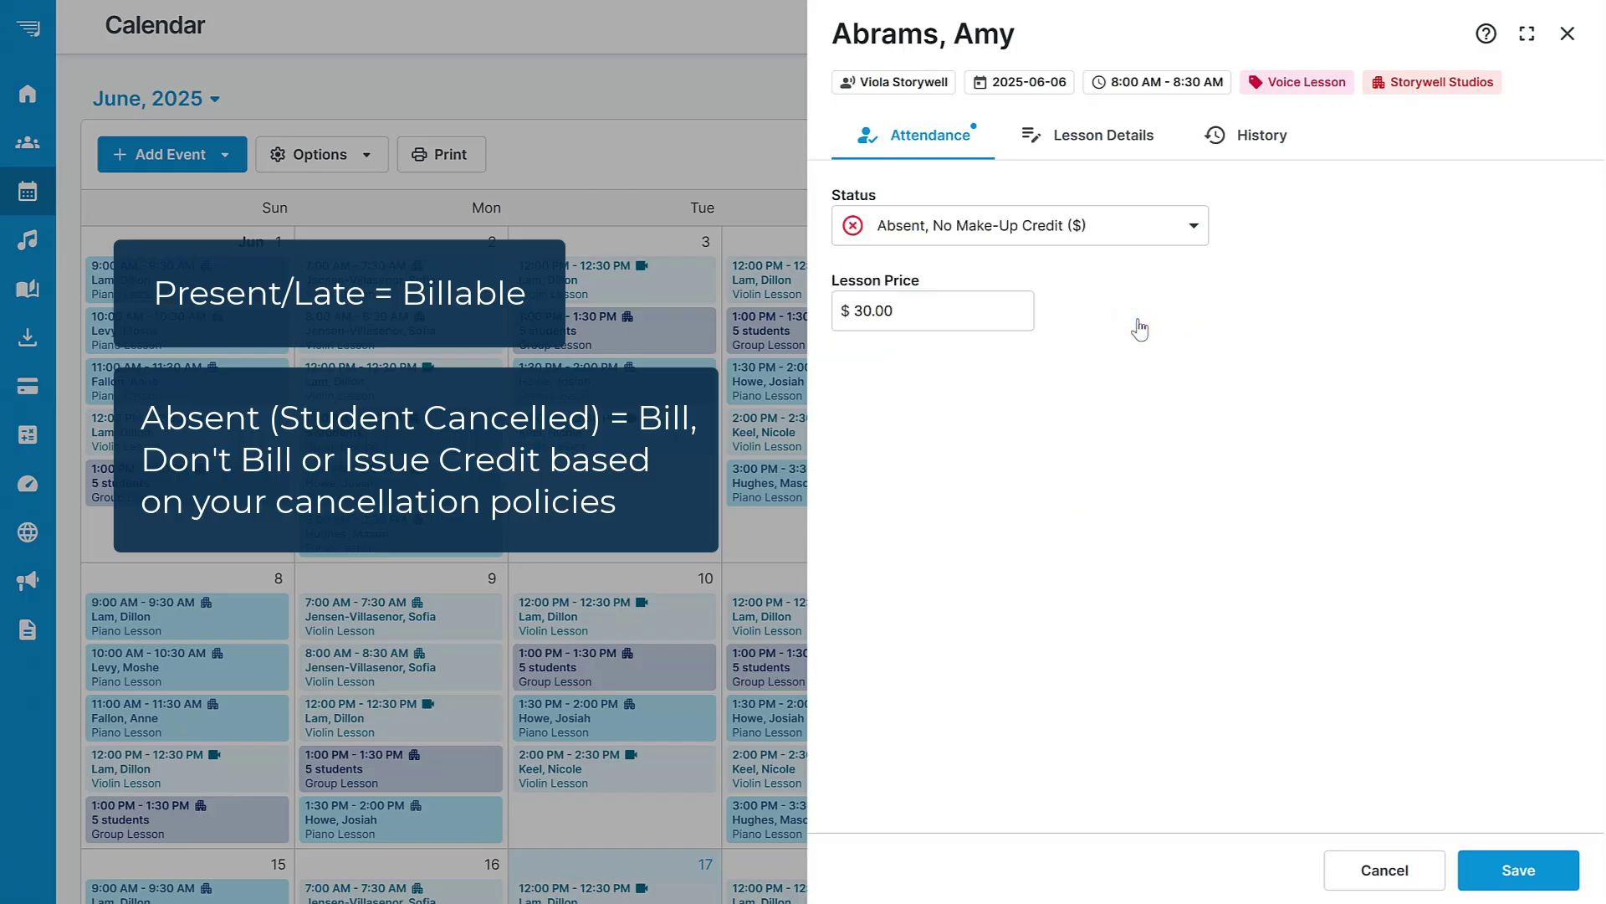
left_click(1194, 225)
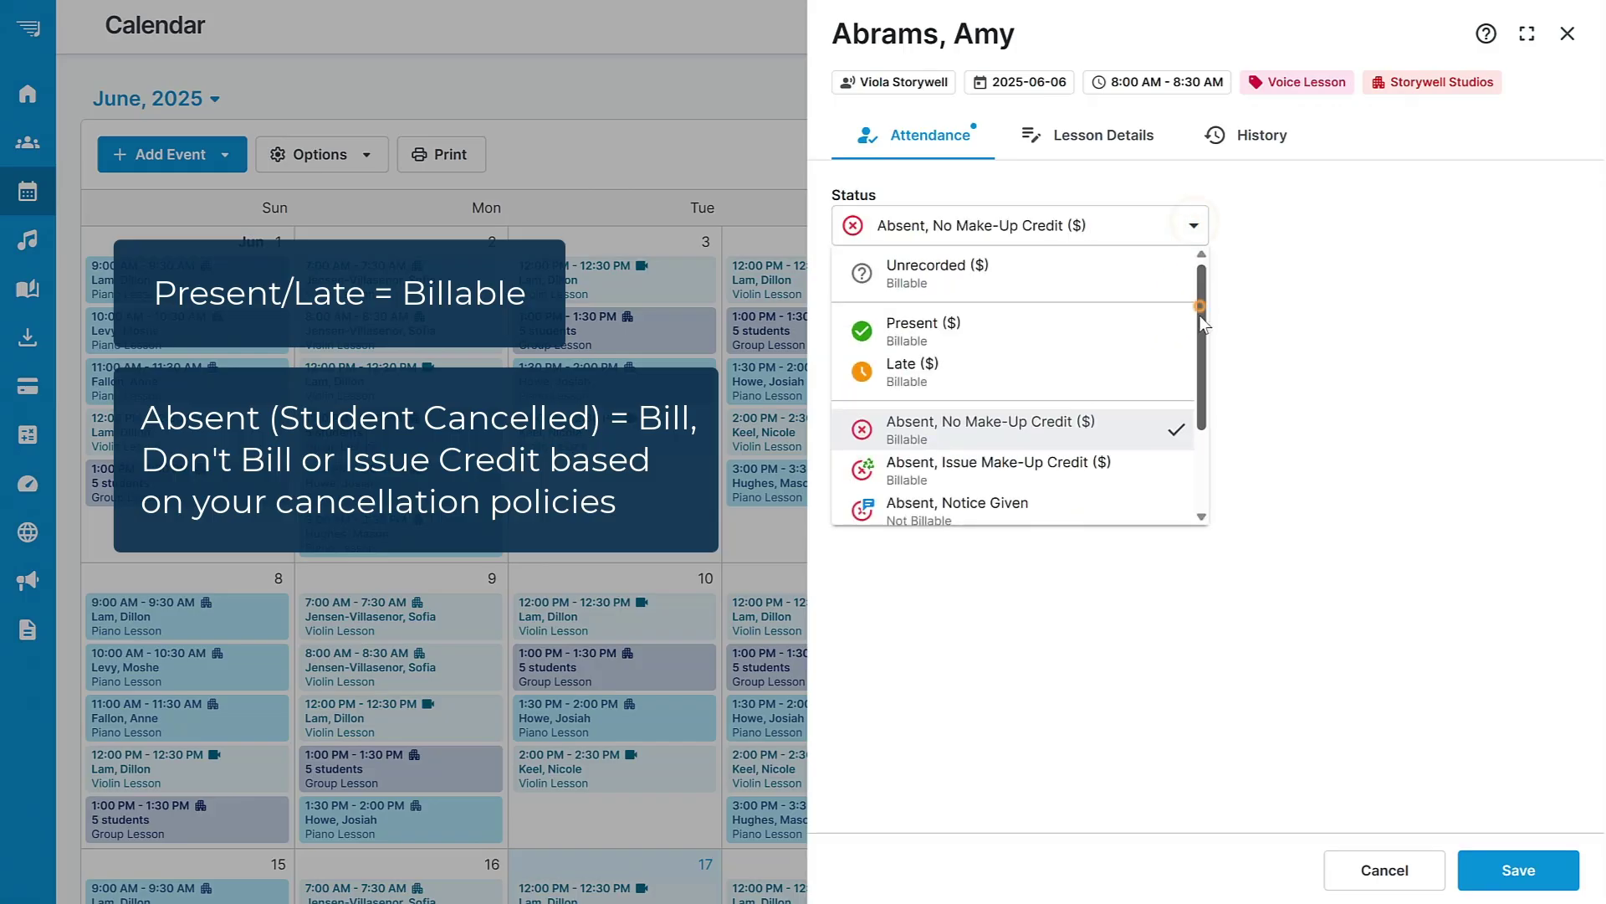
scroll(1200, 303, "down", 3)
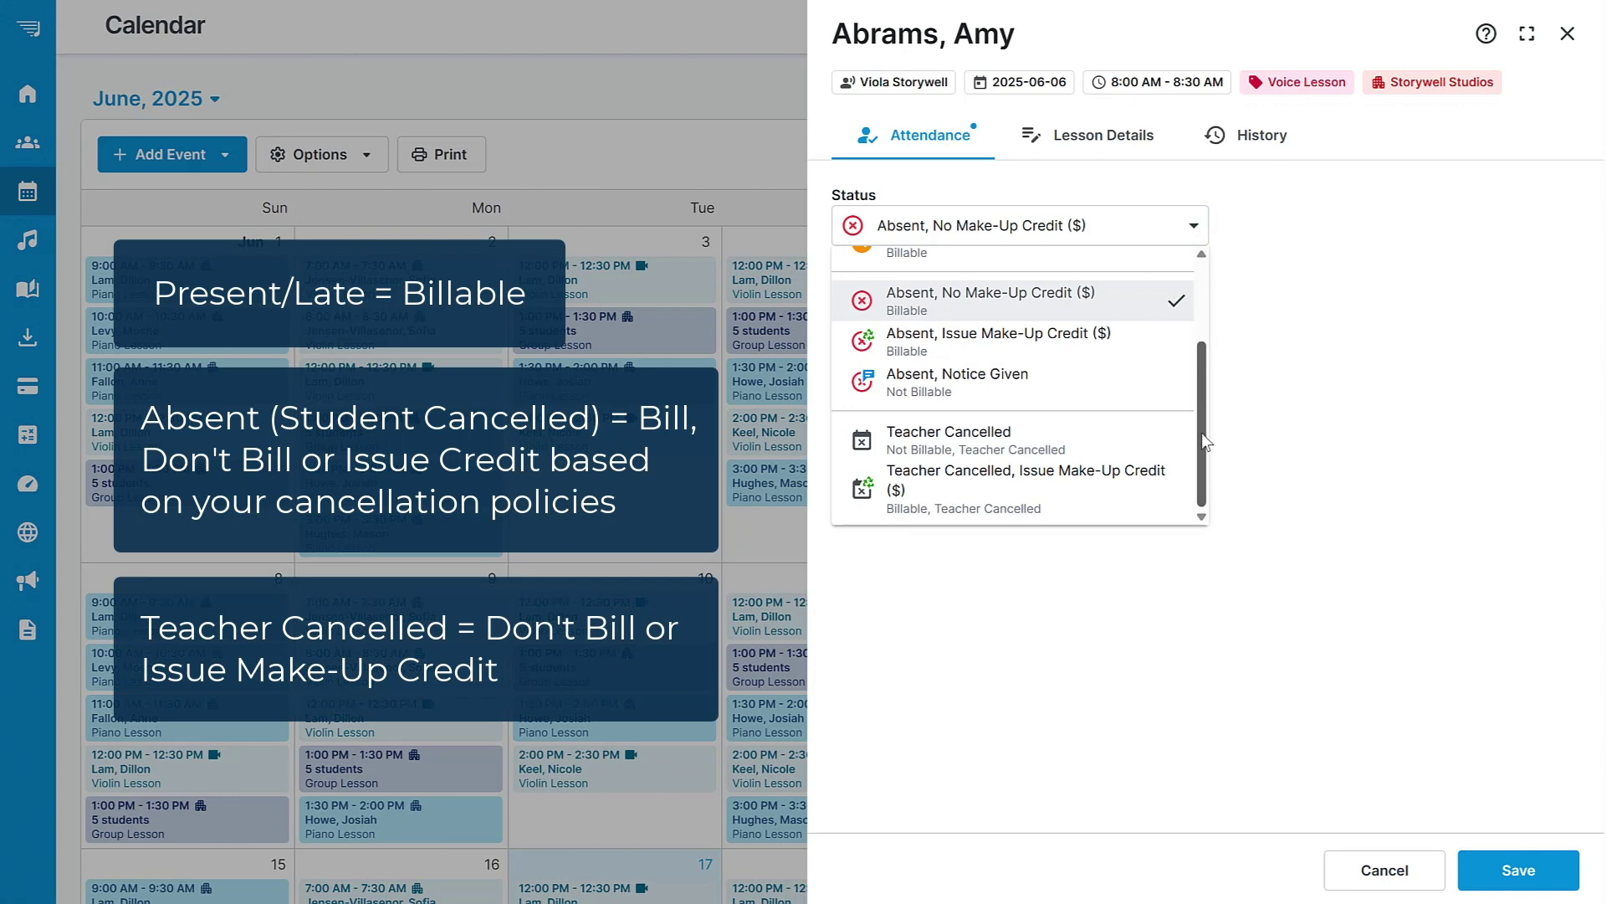
scroll(1202, 434, "up", 3)
left_click(1040, 333)
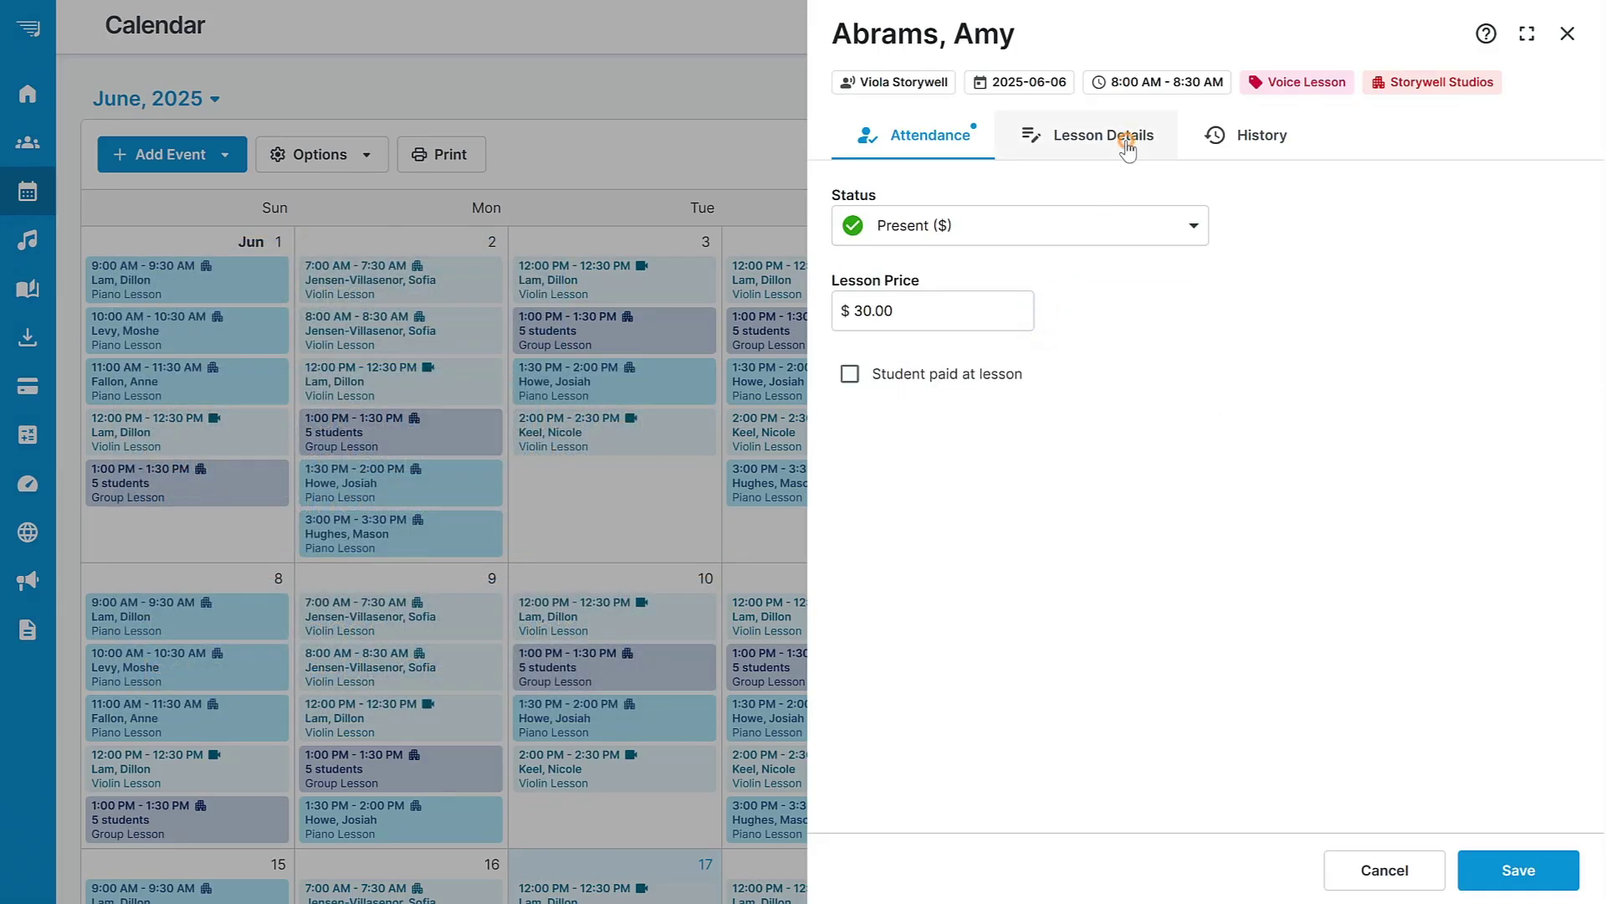
Write the student note 'Well done today.' in Lesson Details, glancing at the Parent and Private note tabs.
left_click(1127, 144)
left_click(968, 352)
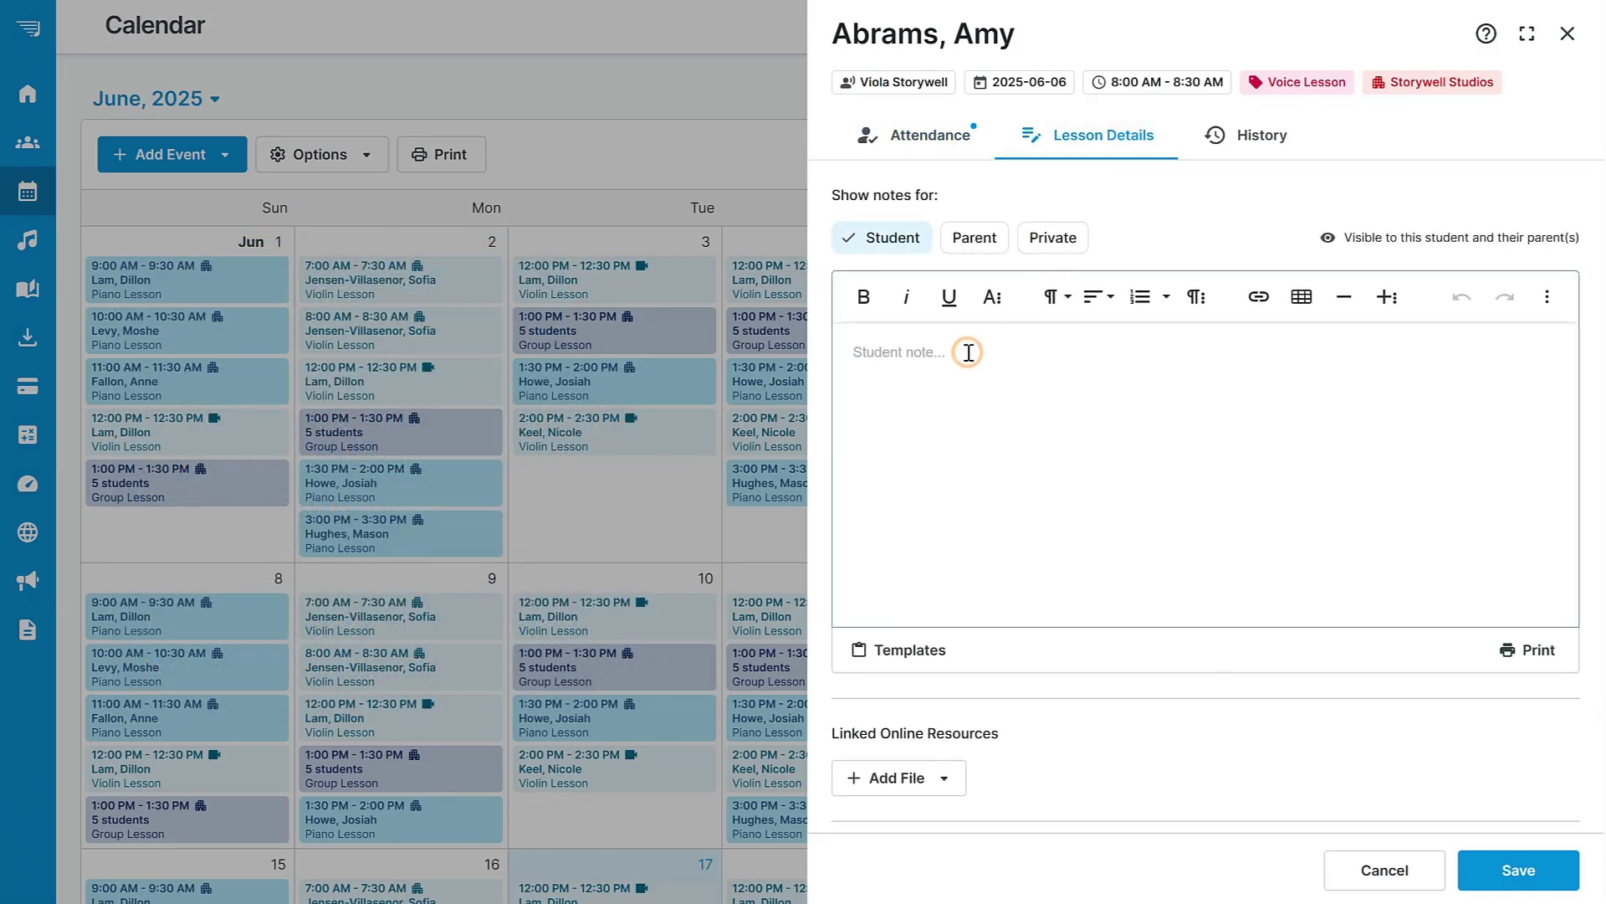
type("Well done today")
type(".")
left_click(966, 239)
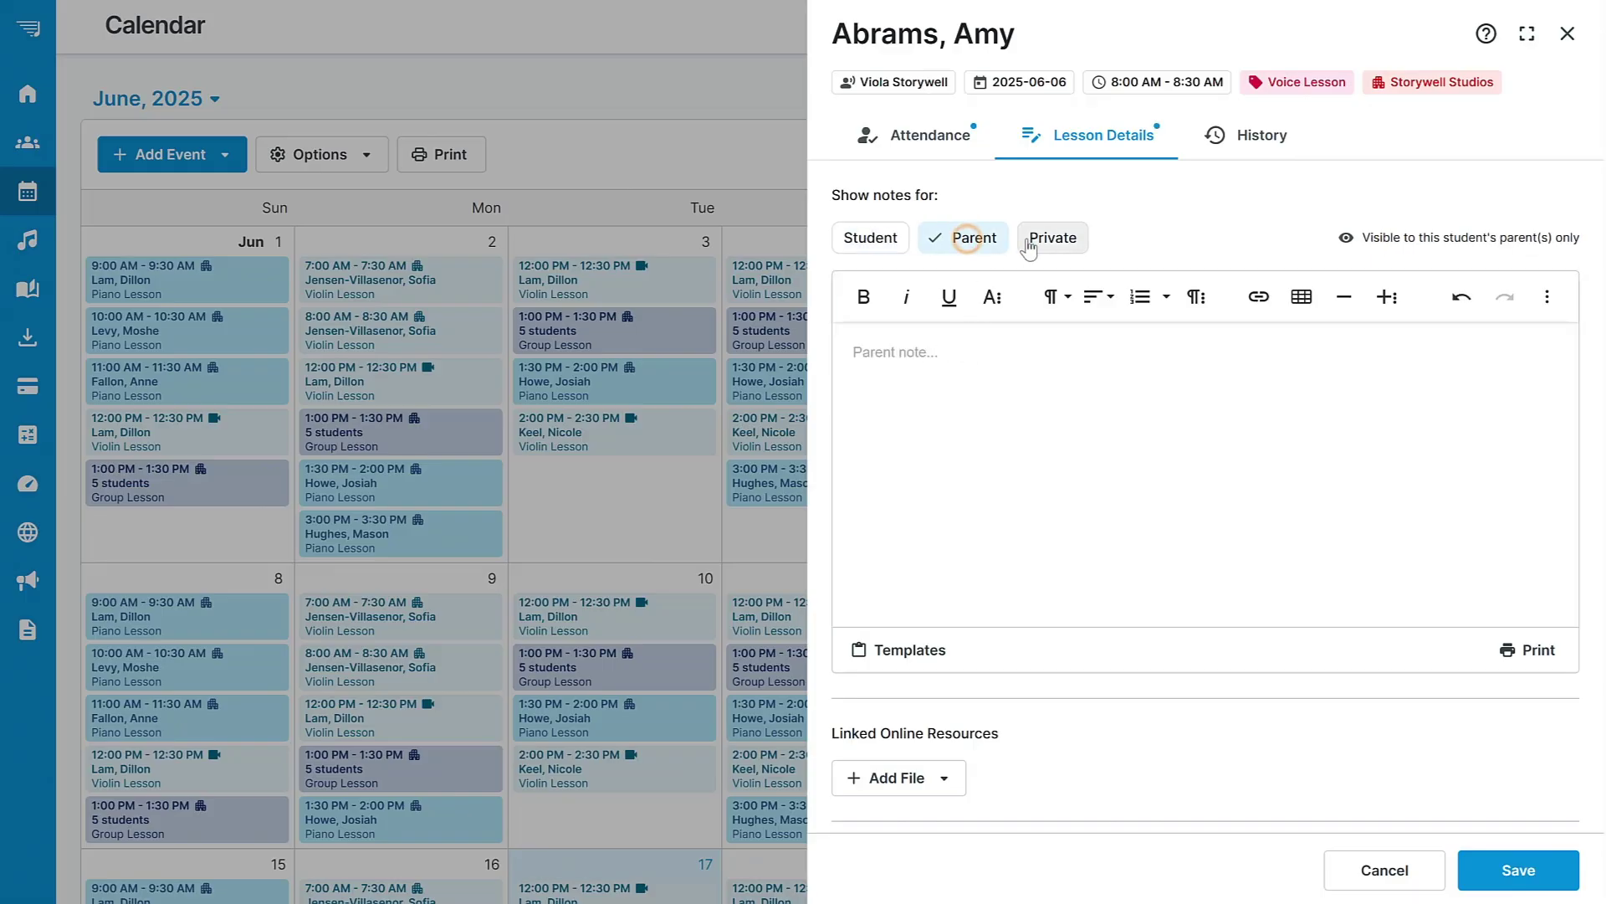
left_click(1052, 239)
left_click(876, 242)
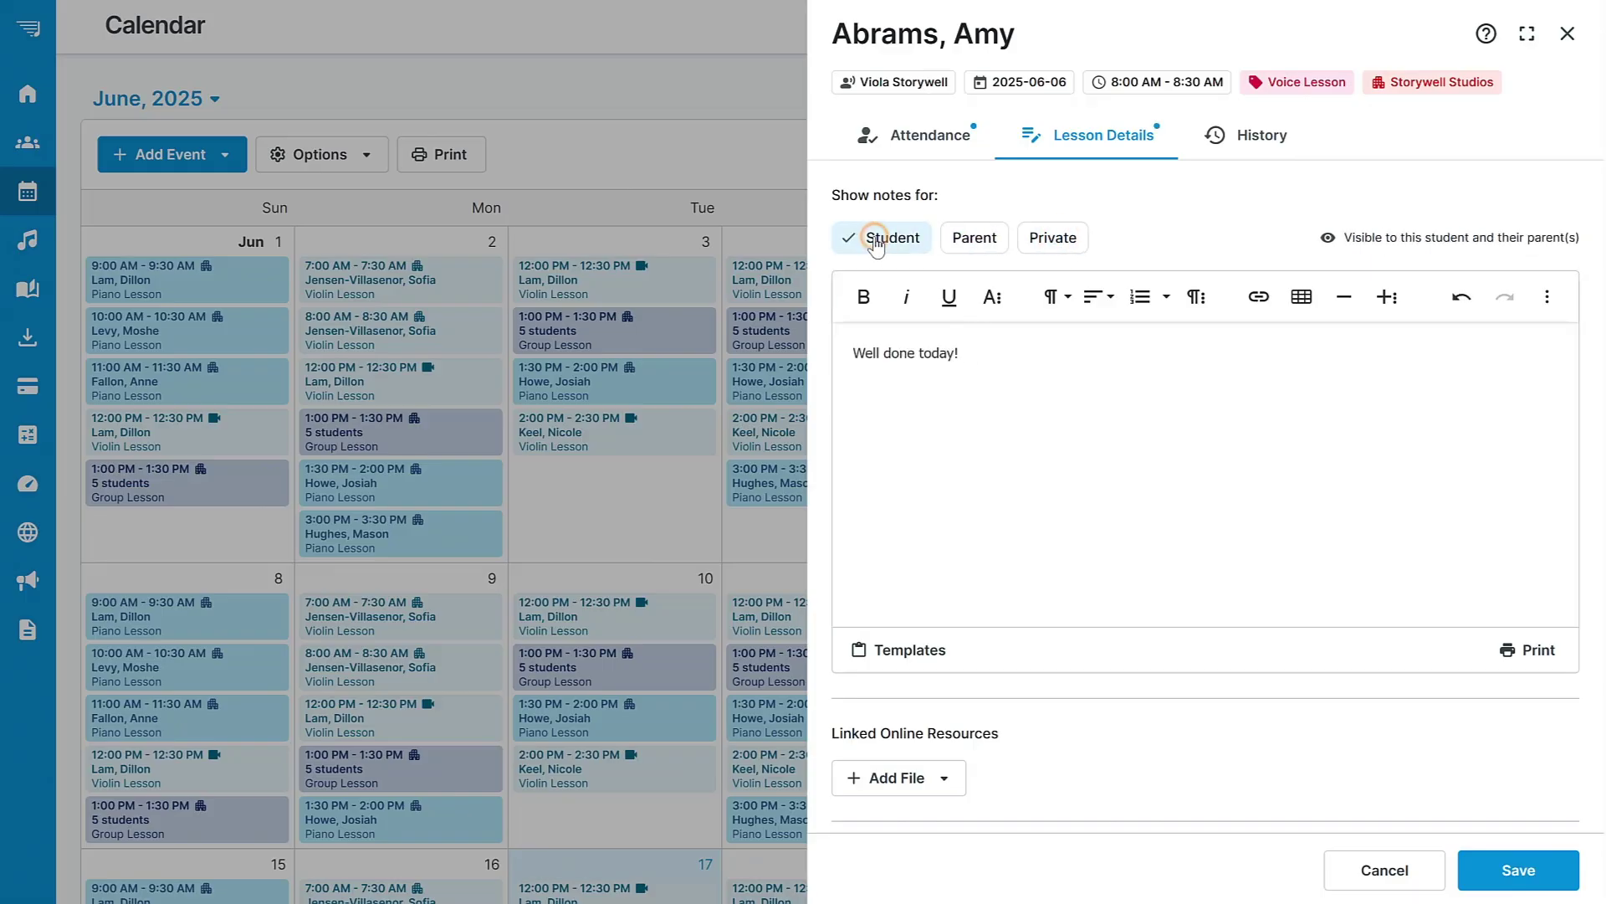
Show the lesson's History tab, which has no recorded history yet.
scroll(1599, 247, "down", 3)
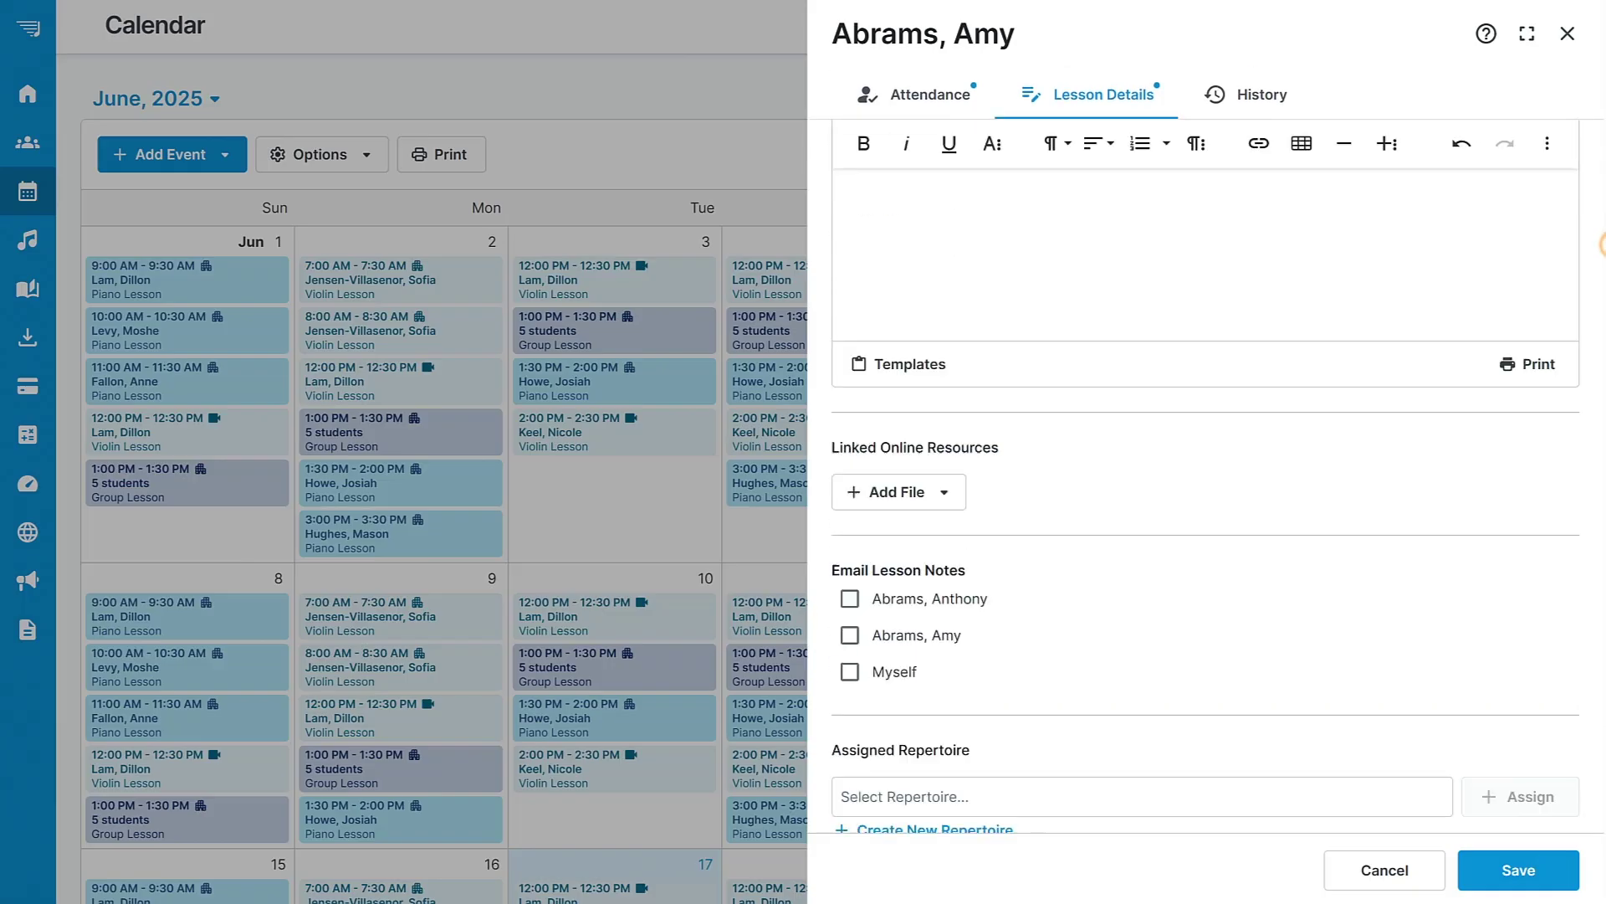
scroll(1599, 247, "down", 2)
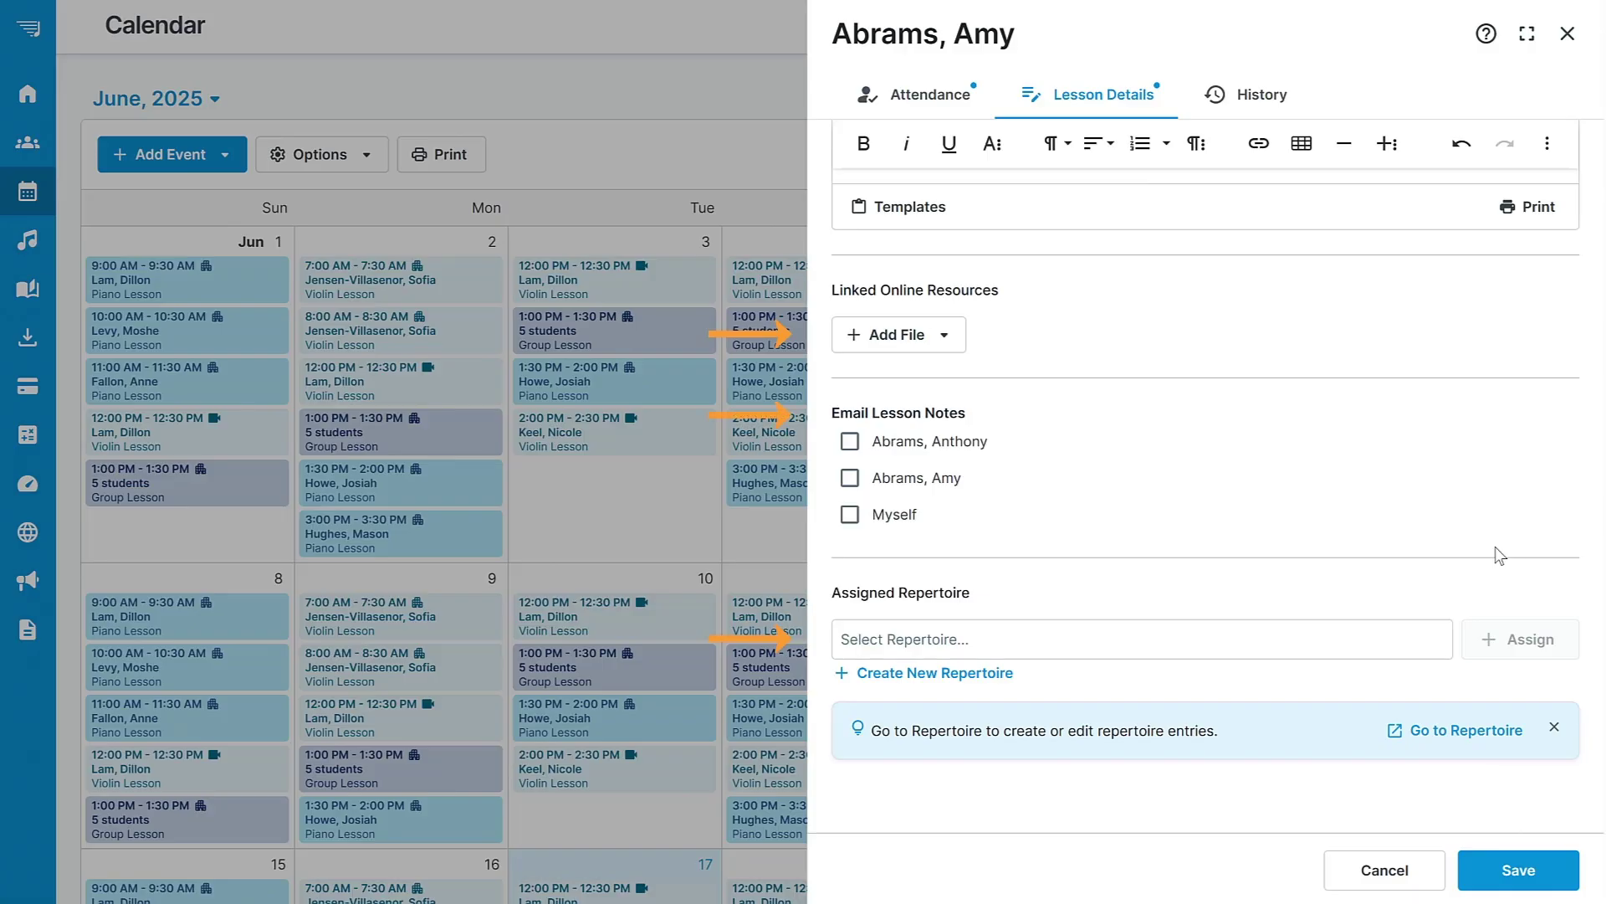
left_click(1262, 93)
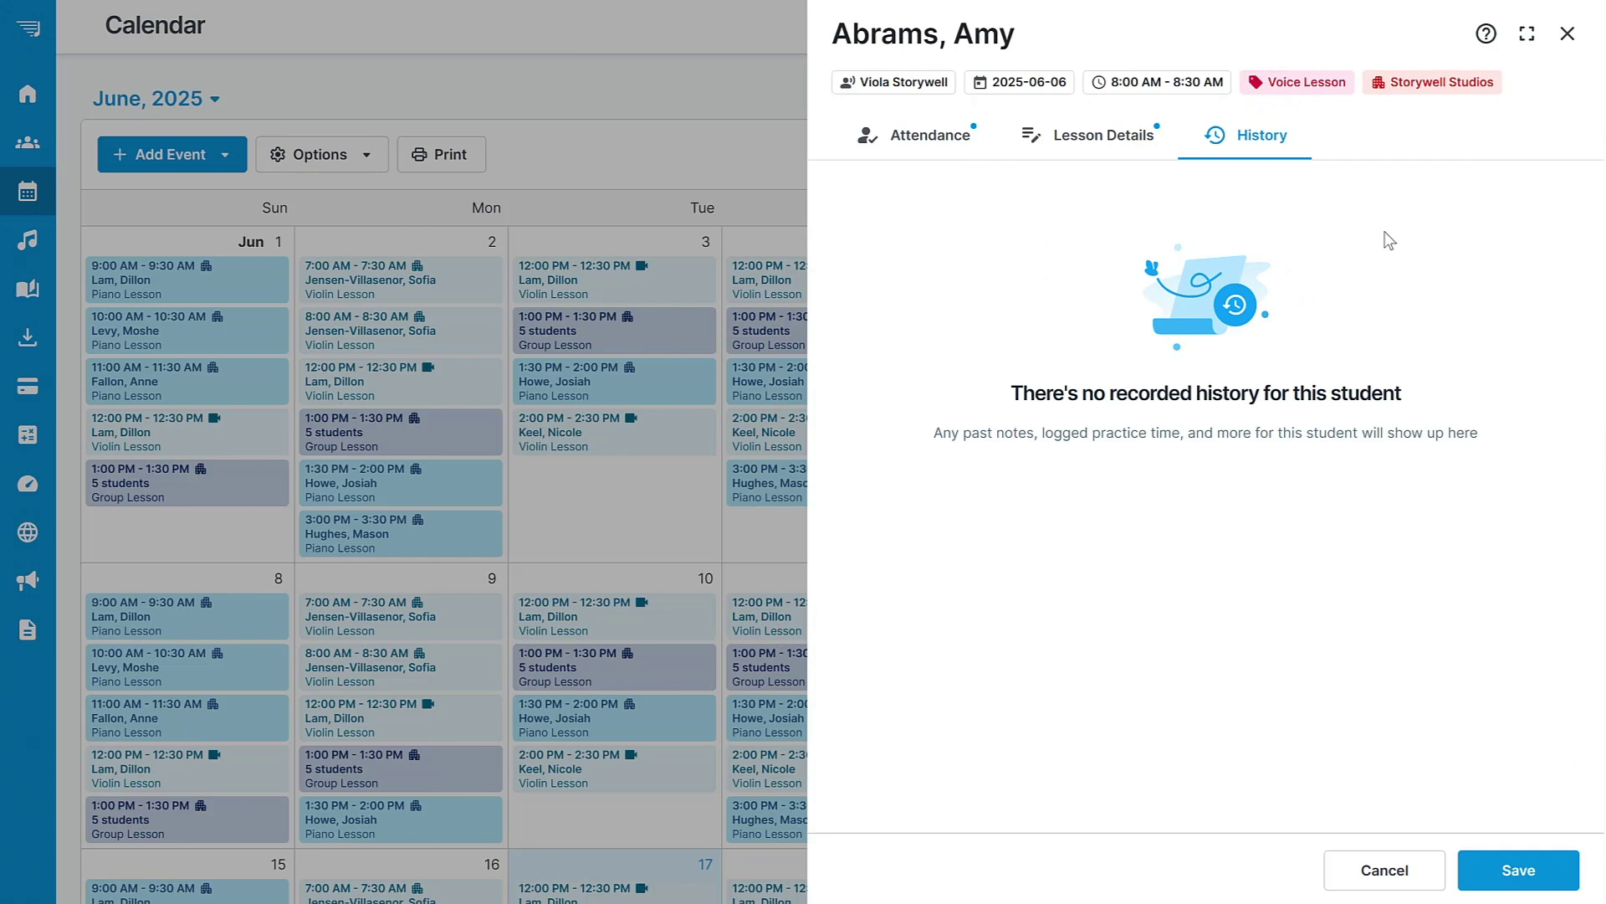
Save the June 6 voice lesson's attendance and notes.
left_click(1516, 872)
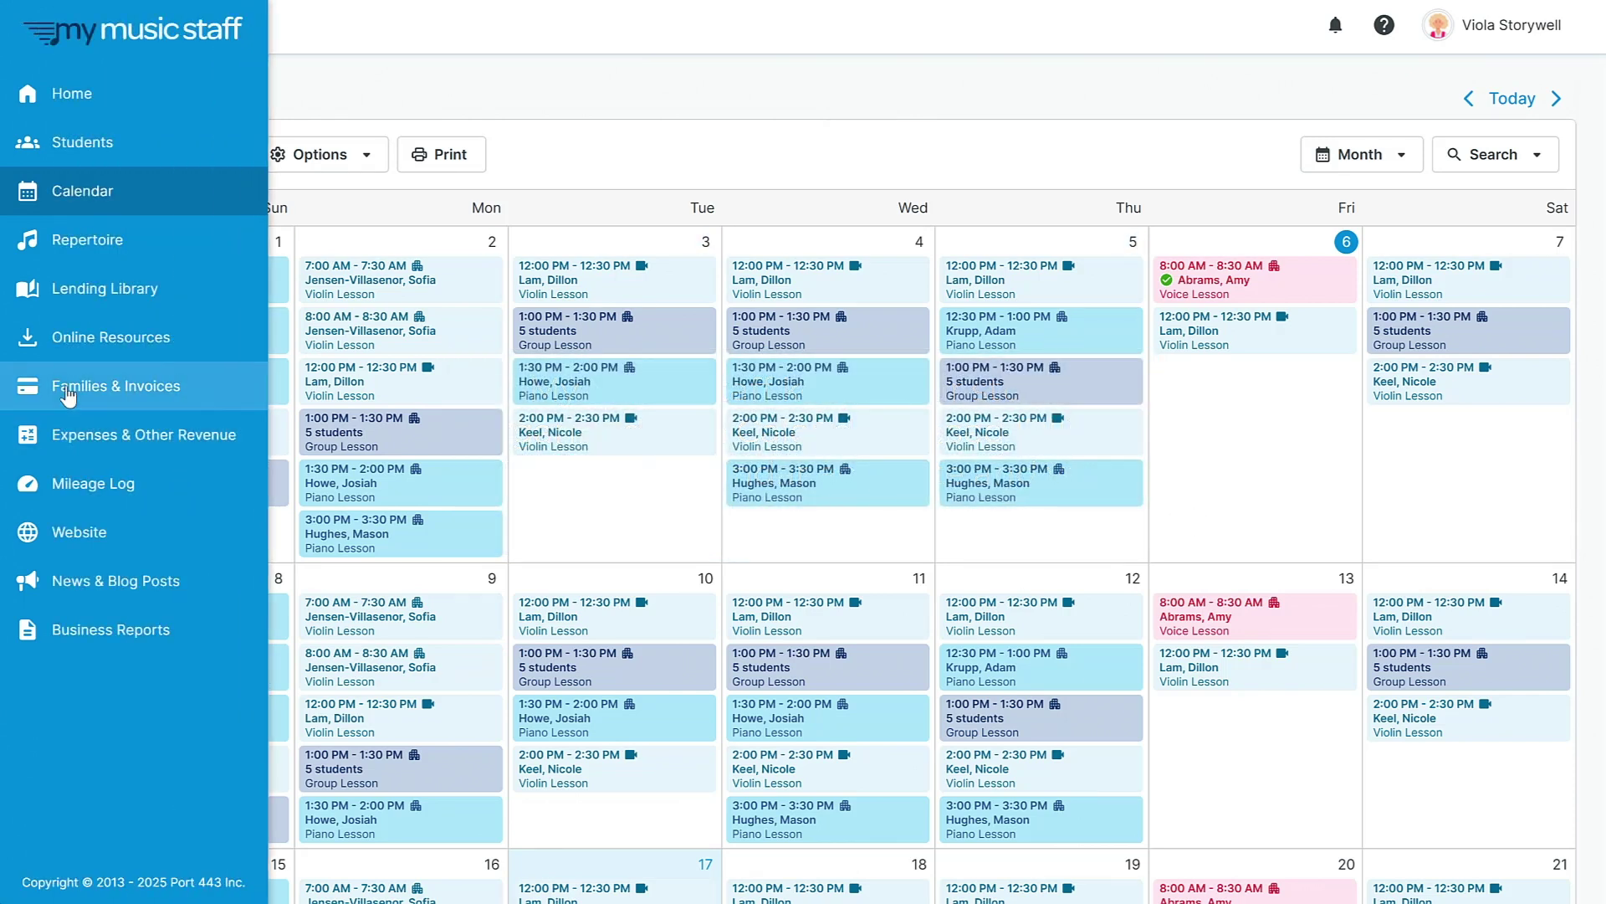
Go to Families & Invoices, showing $5,710.00 owed as of 2025-06-30.
left_click(72, 385)
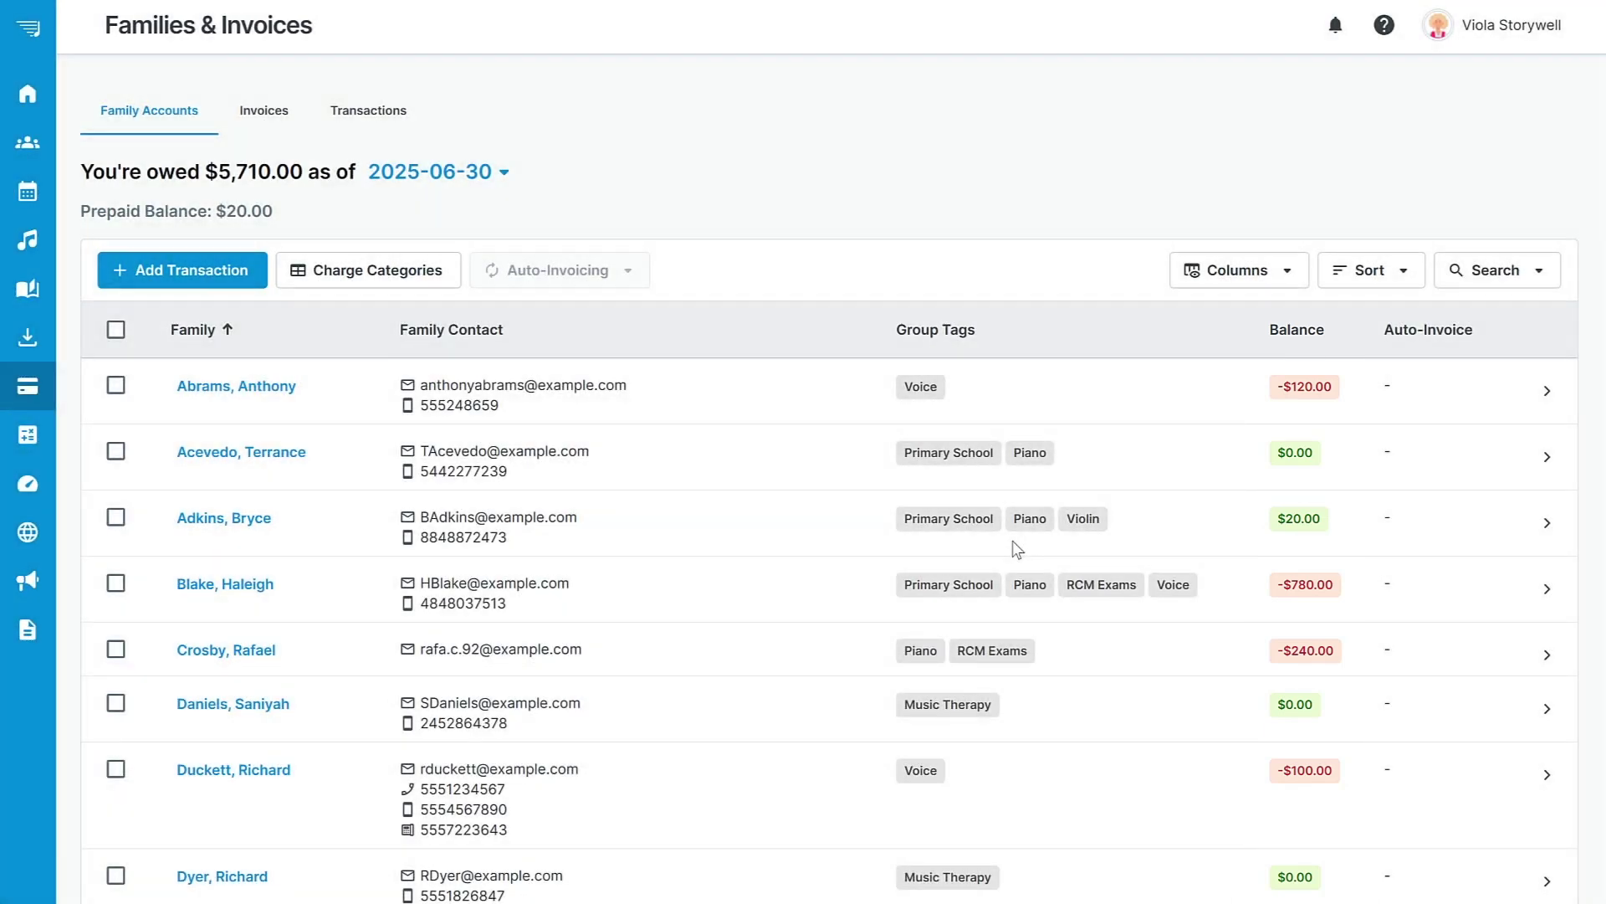
Open the first family's account and check its balance at 2025-06-17 and 2025-06-30, adding no transaction.
left_click(284, 385)
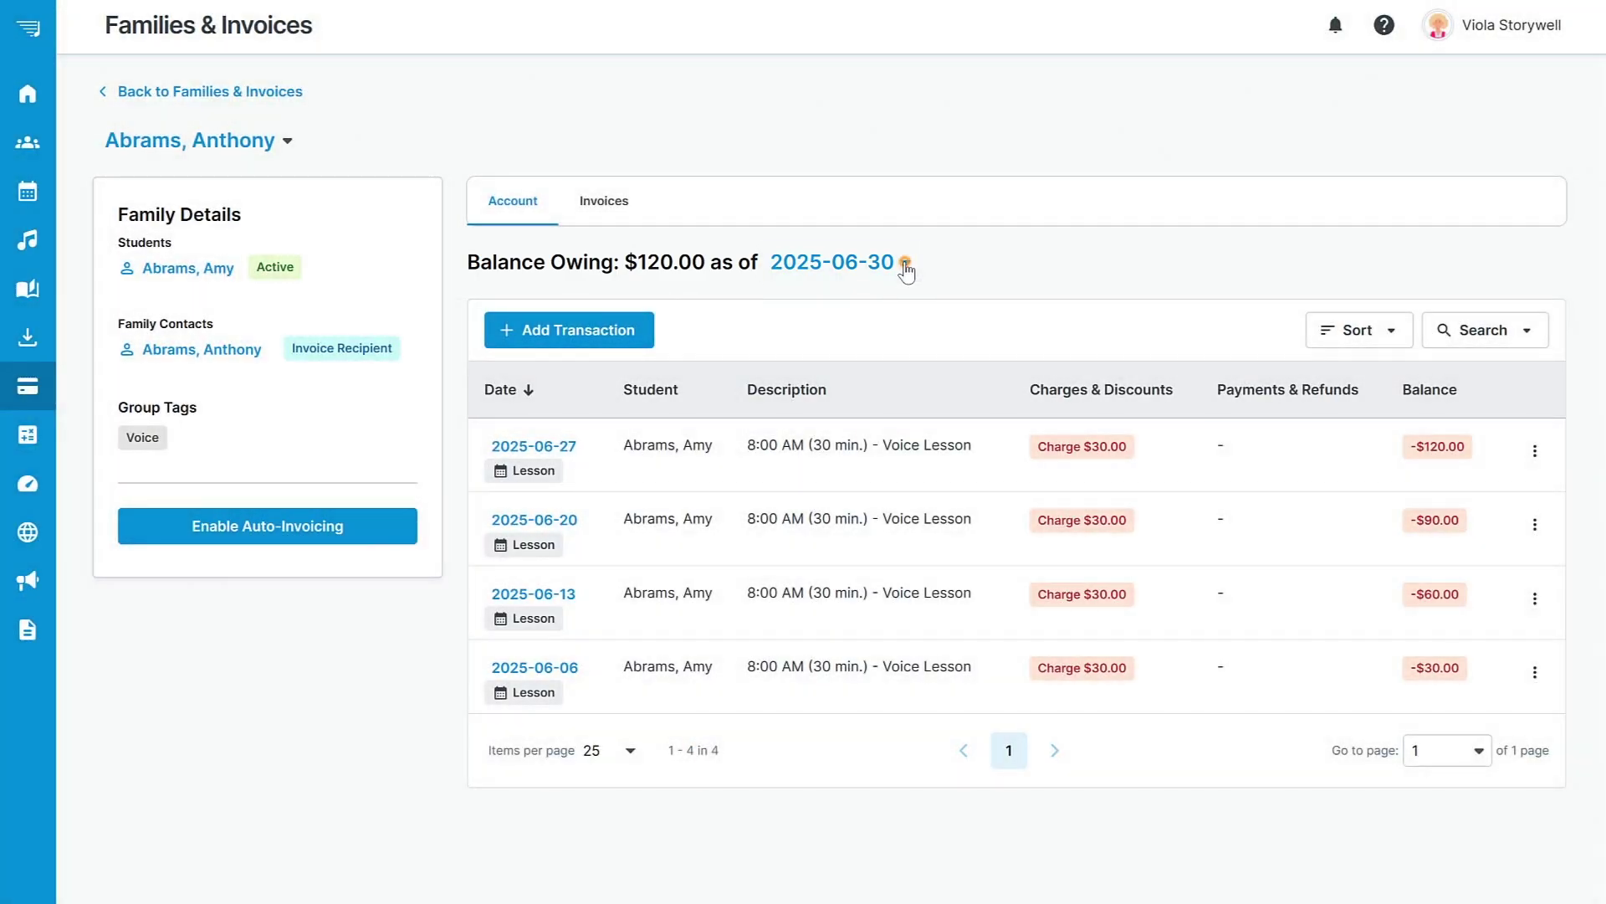
left_click(905, 264)
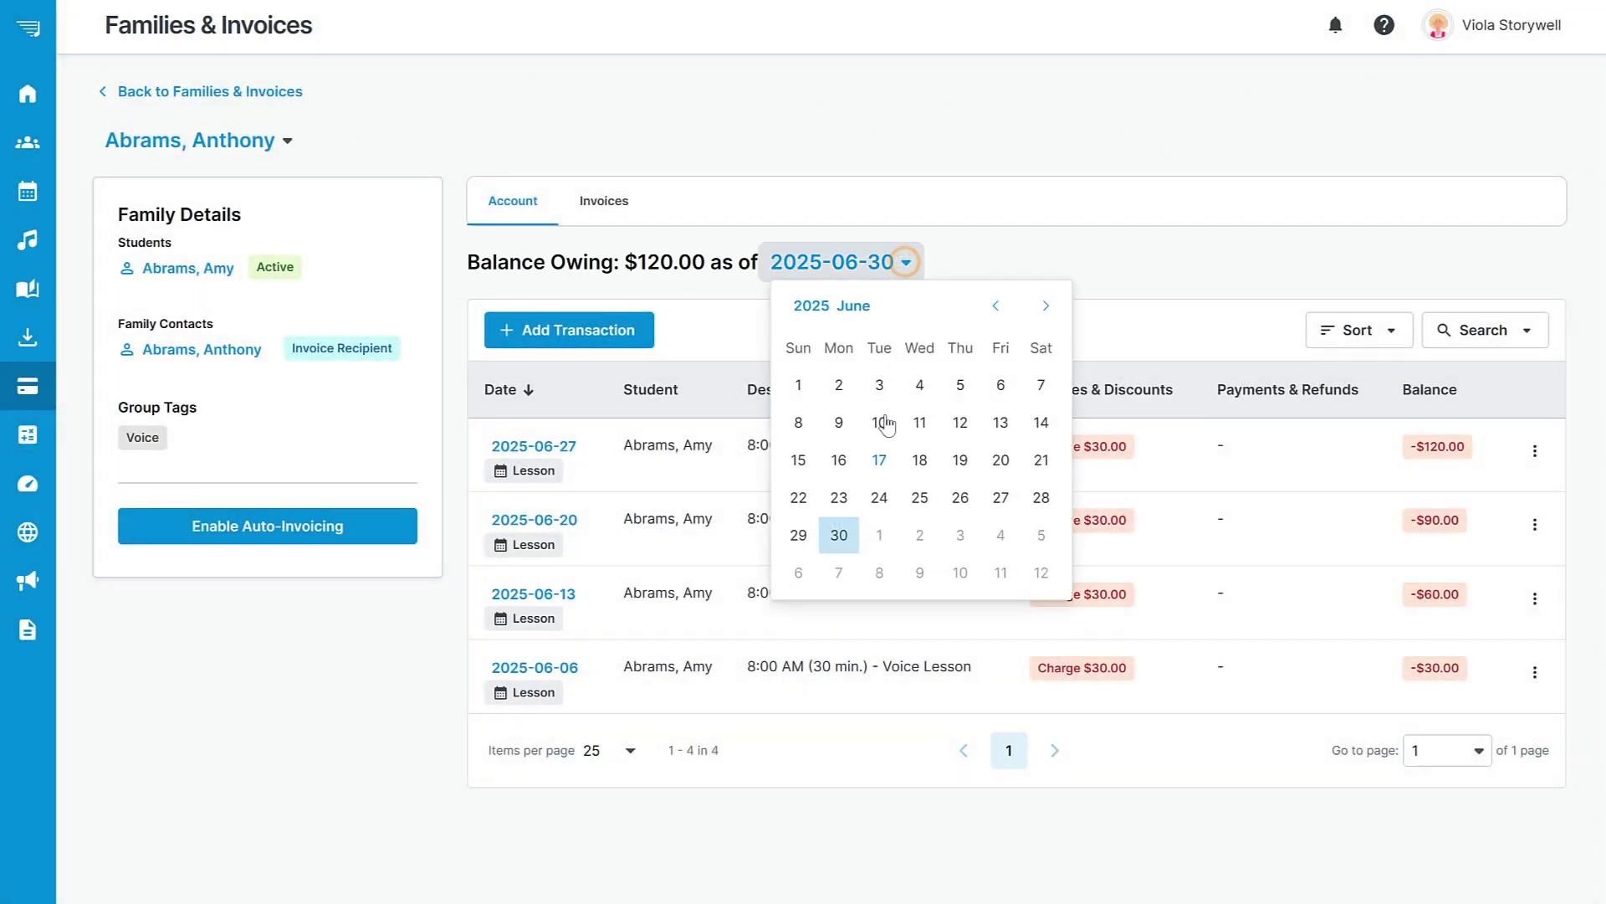
left_click(879, 460)
left_click(876, 262)
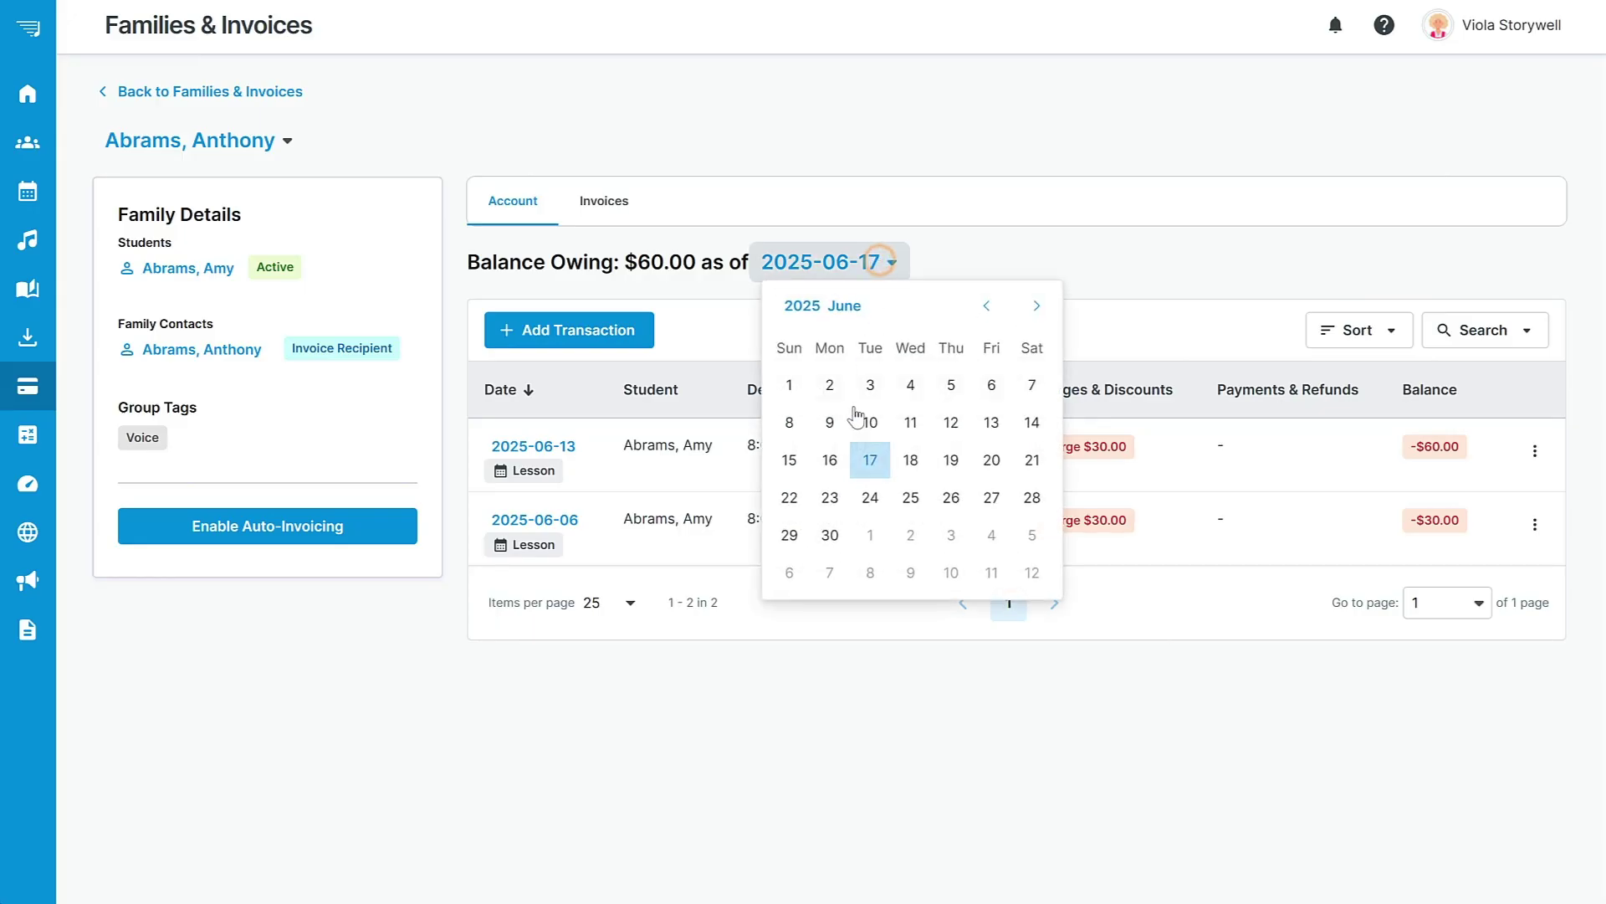
left_click(833, 531)
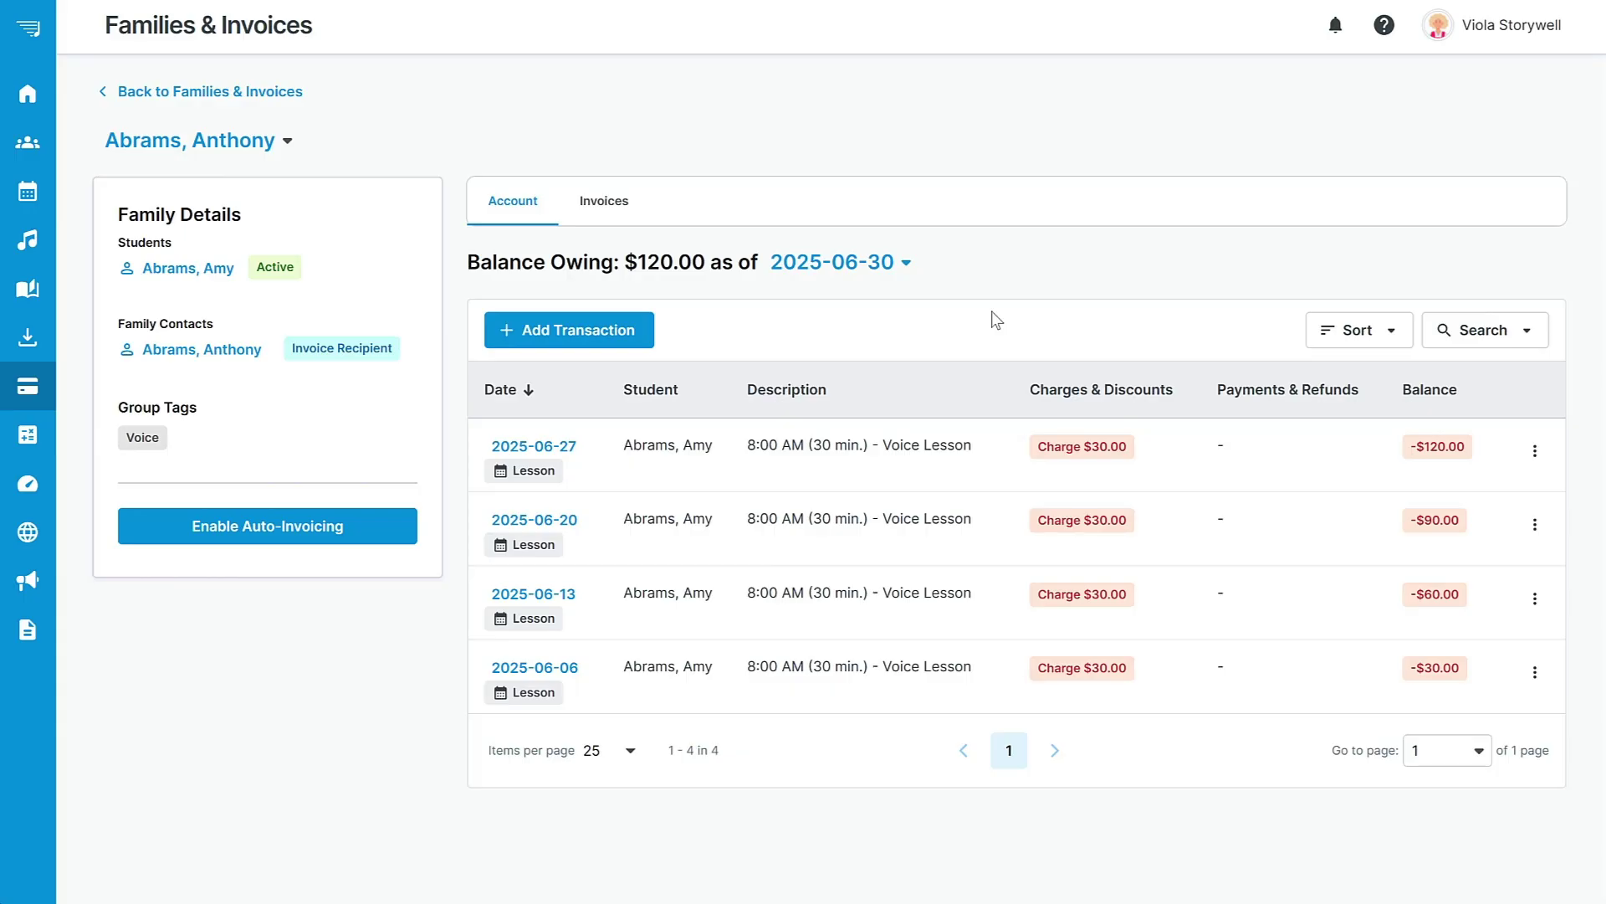
left_click(584, 332)
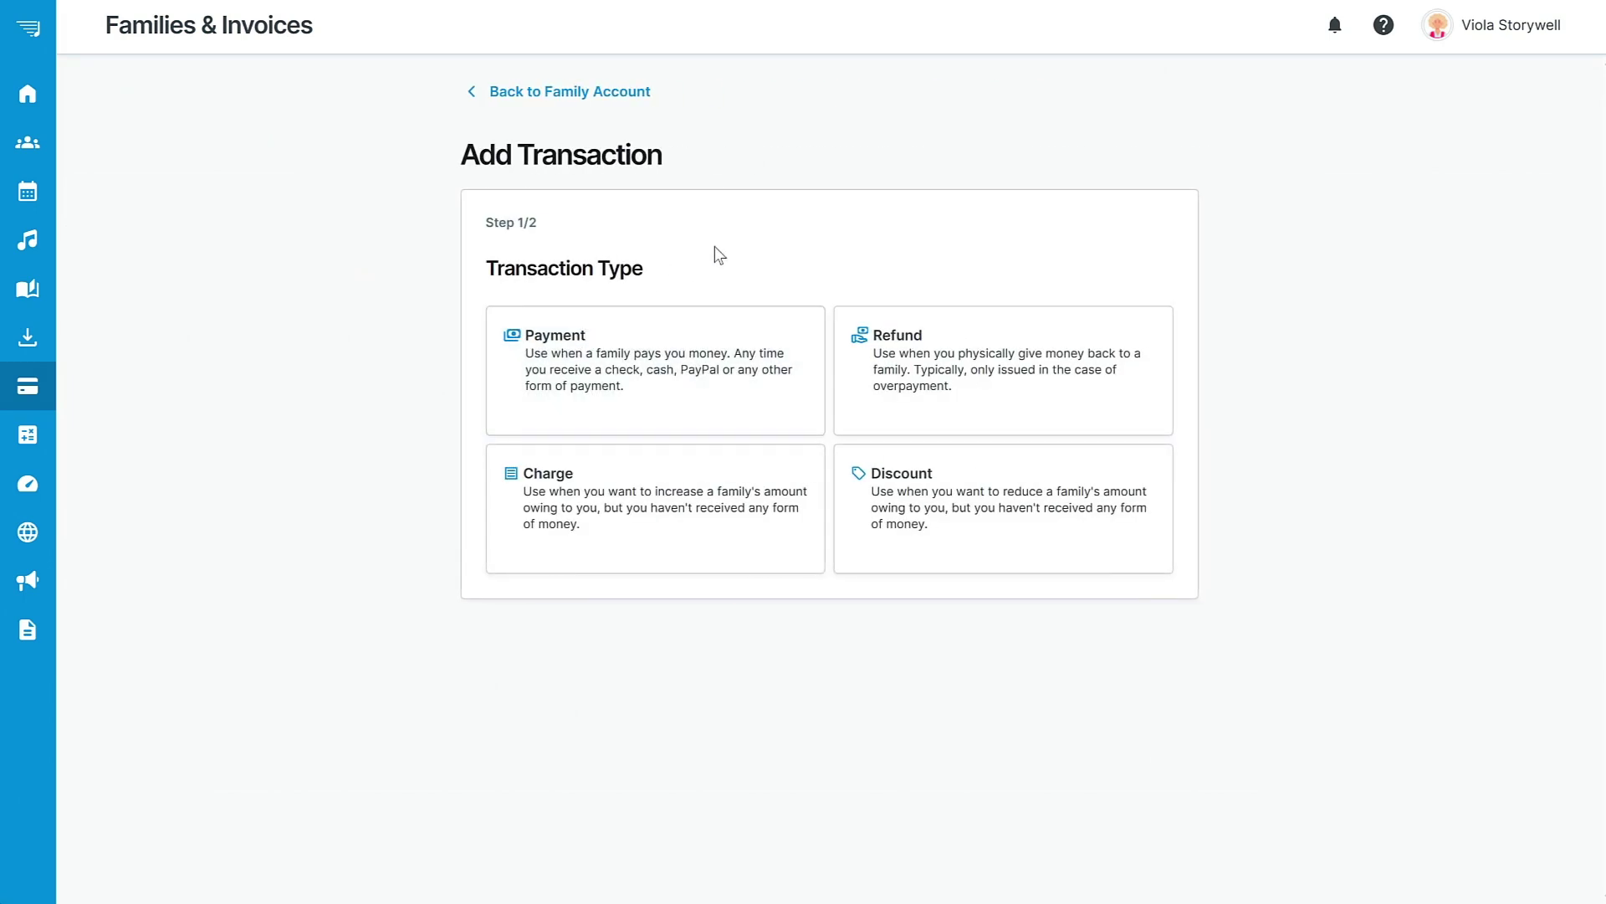
left_click(596, 93)
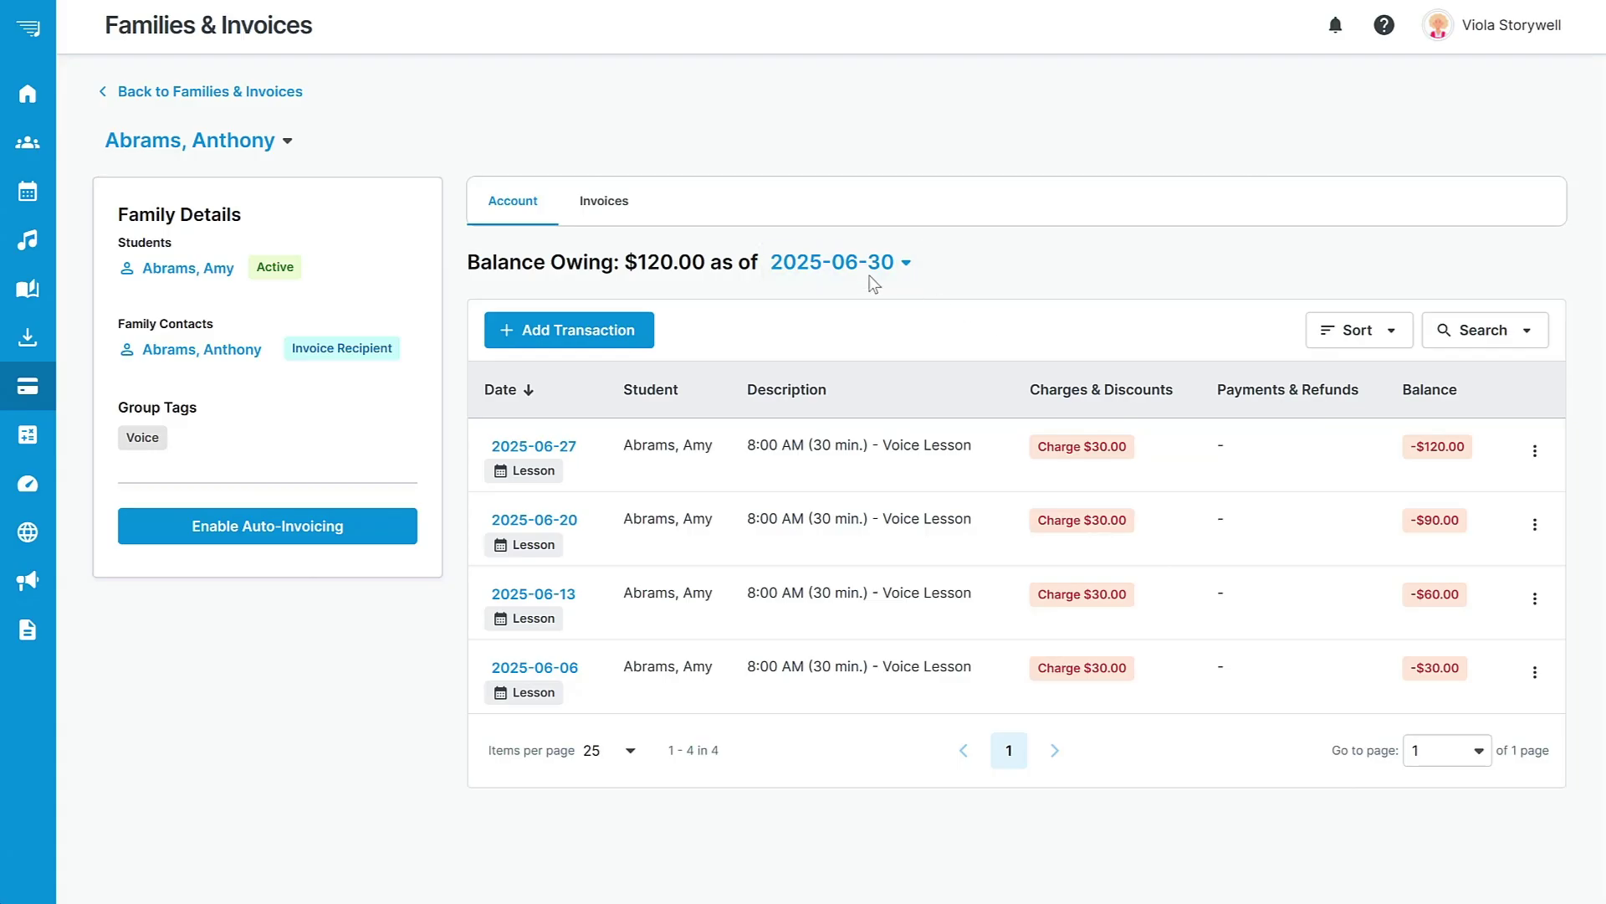
Start a new invoice for the family, including only in-range charges plus previous balance and payments.
left_click(607, 203)
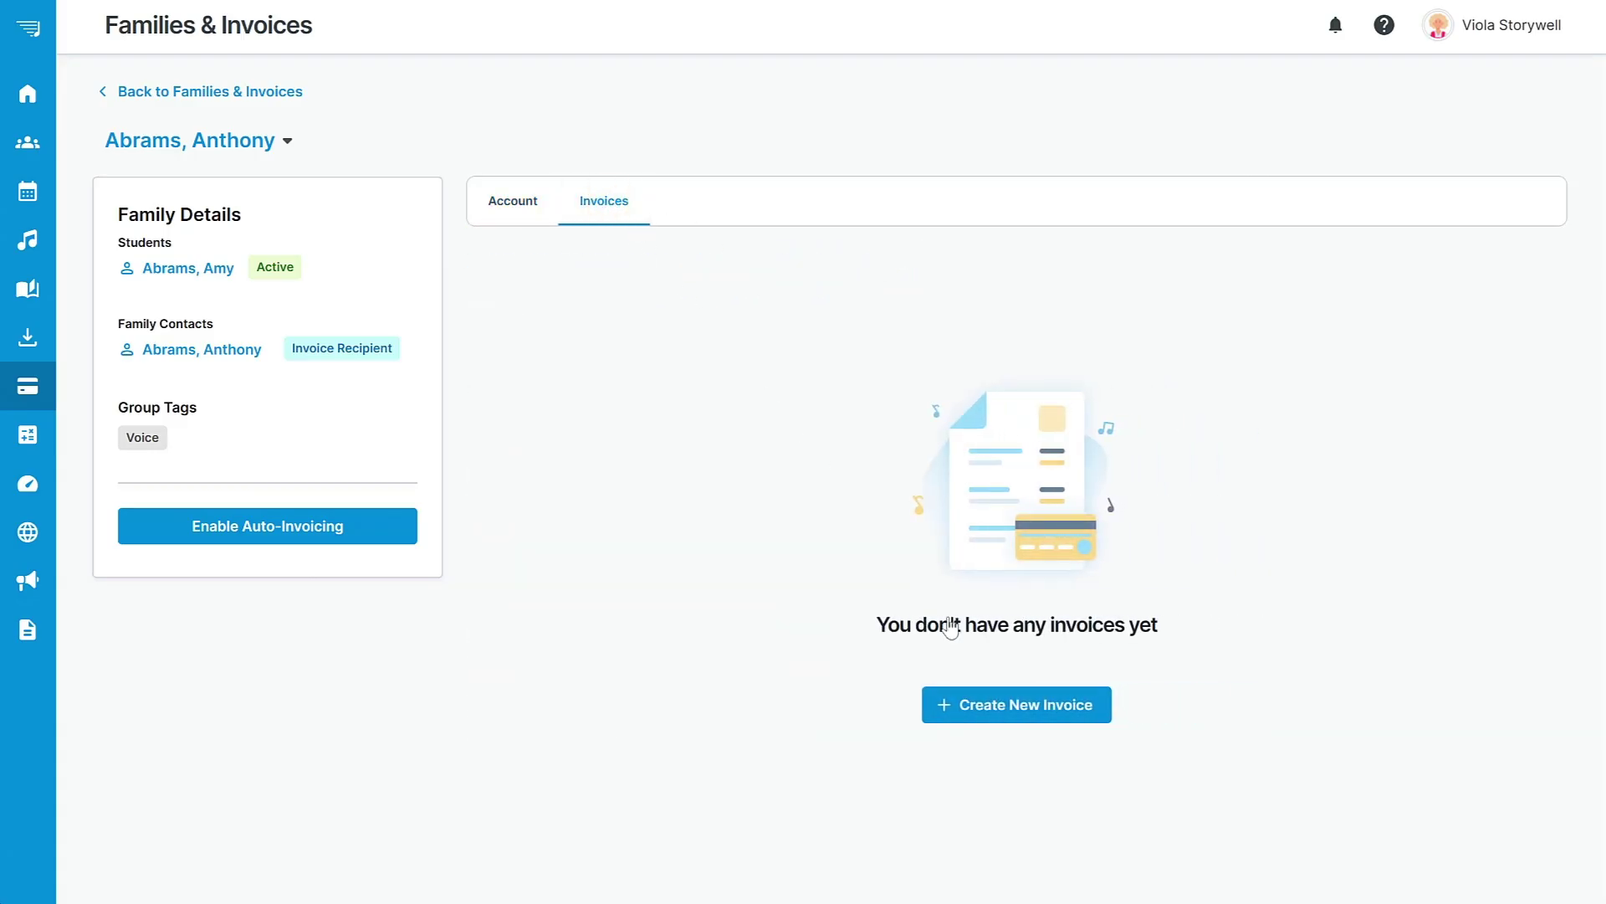
left_click(1022, 711)
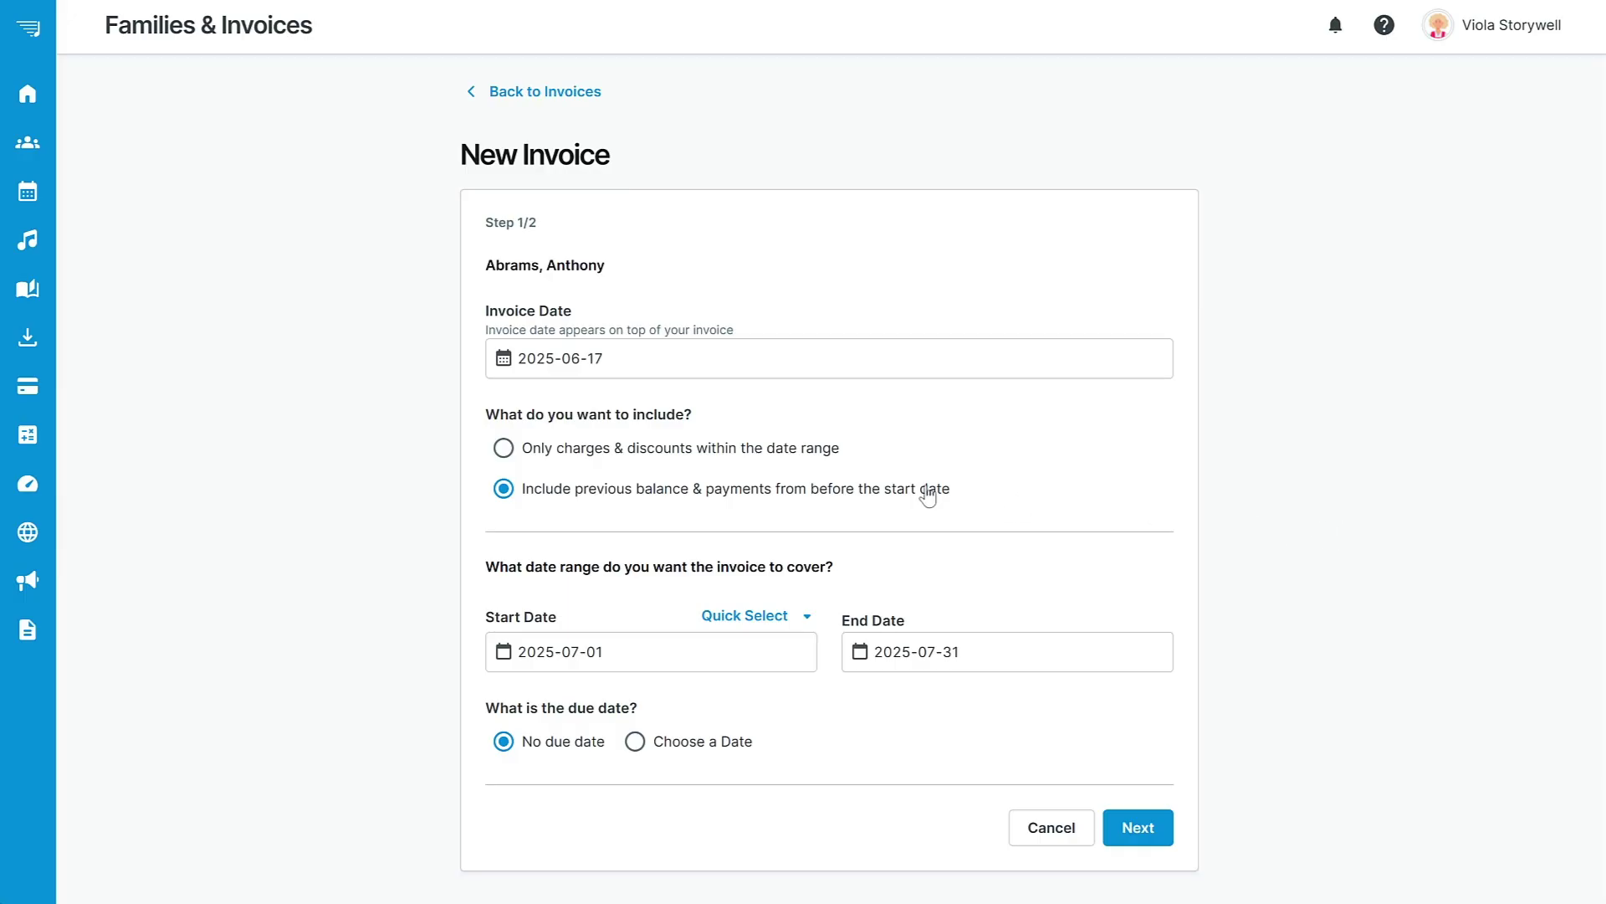
left_click(504, 448)
left_click(506, 492)
Set the invoice period from June 1 to June 30, 2025.
left_click(582, 651)
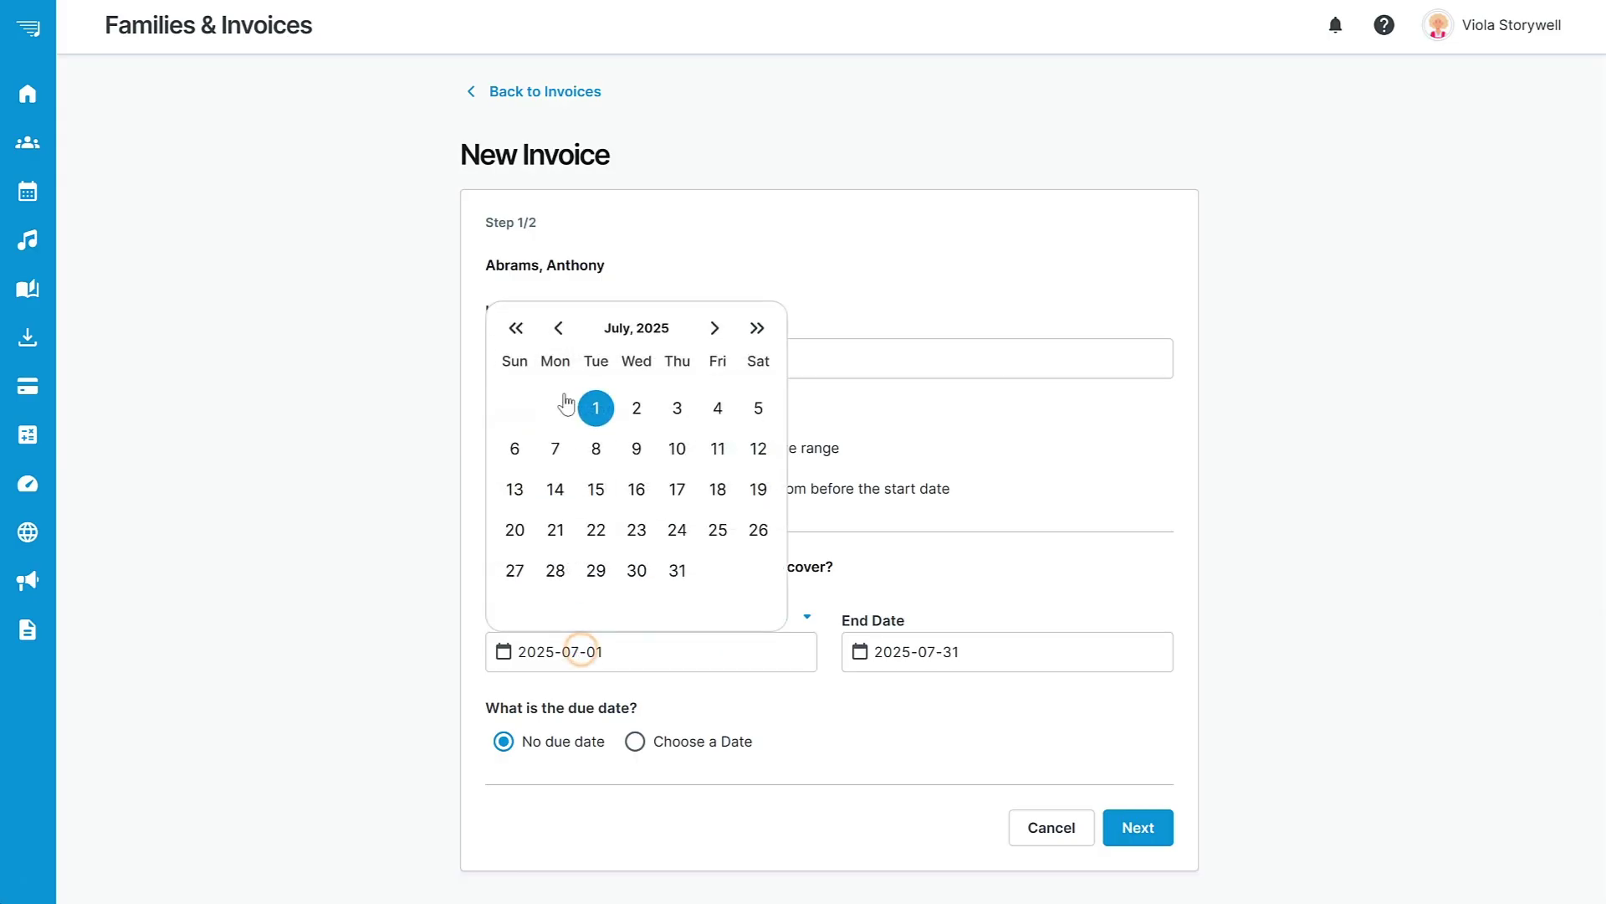
left_click(558, 324)
left_click(517, 406)
left_click(922, 651)
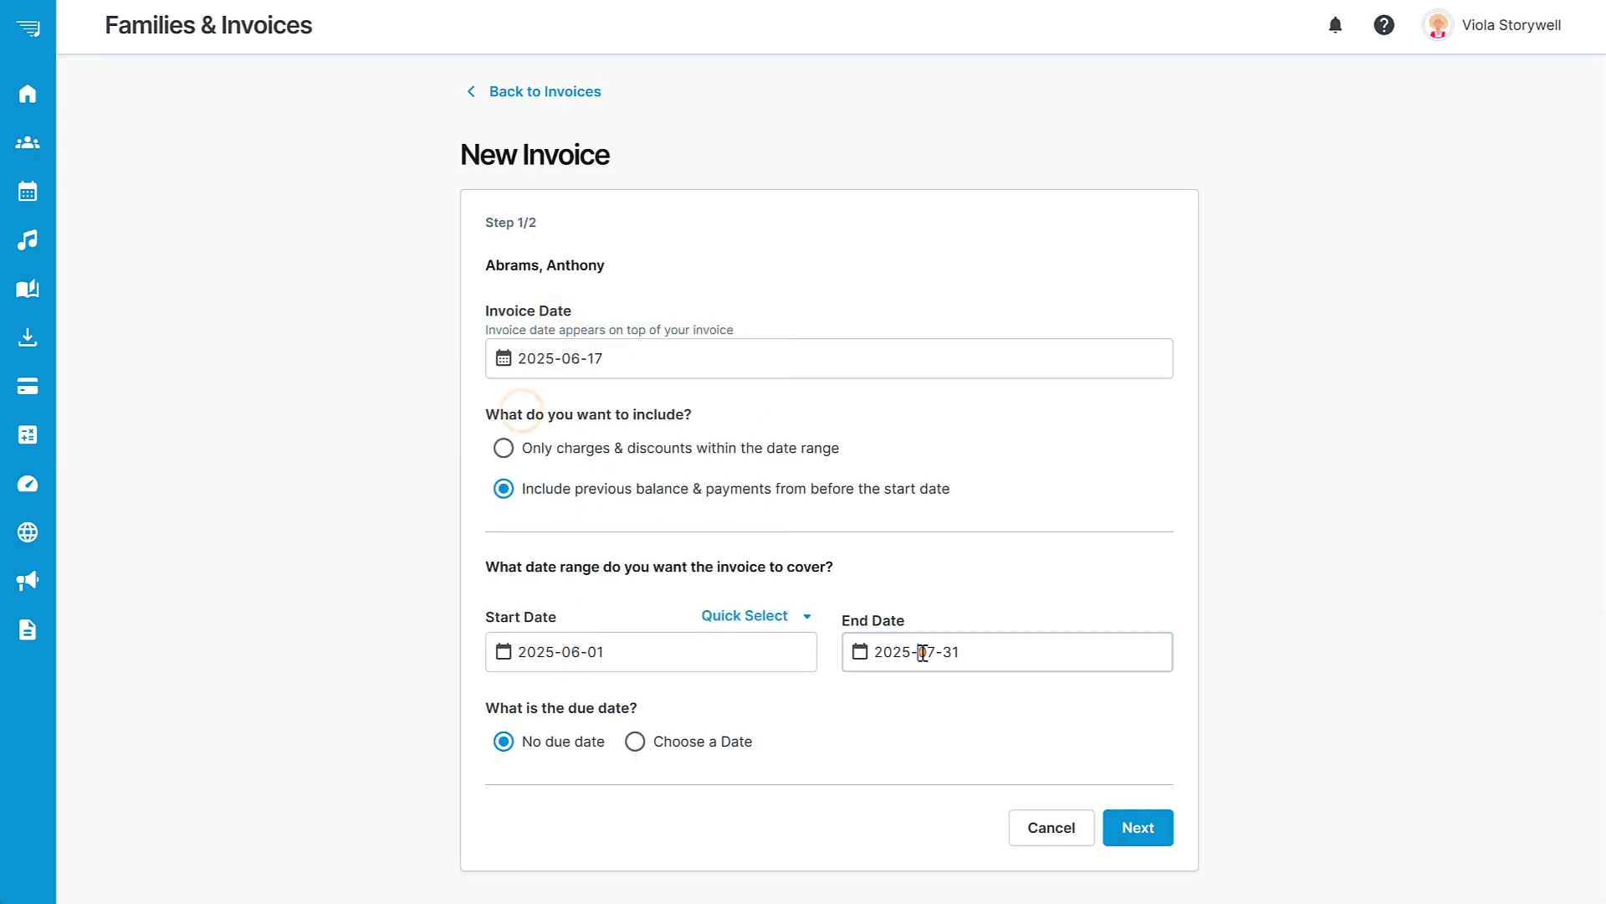
left_click(914, 327)
left_click(915, 569)
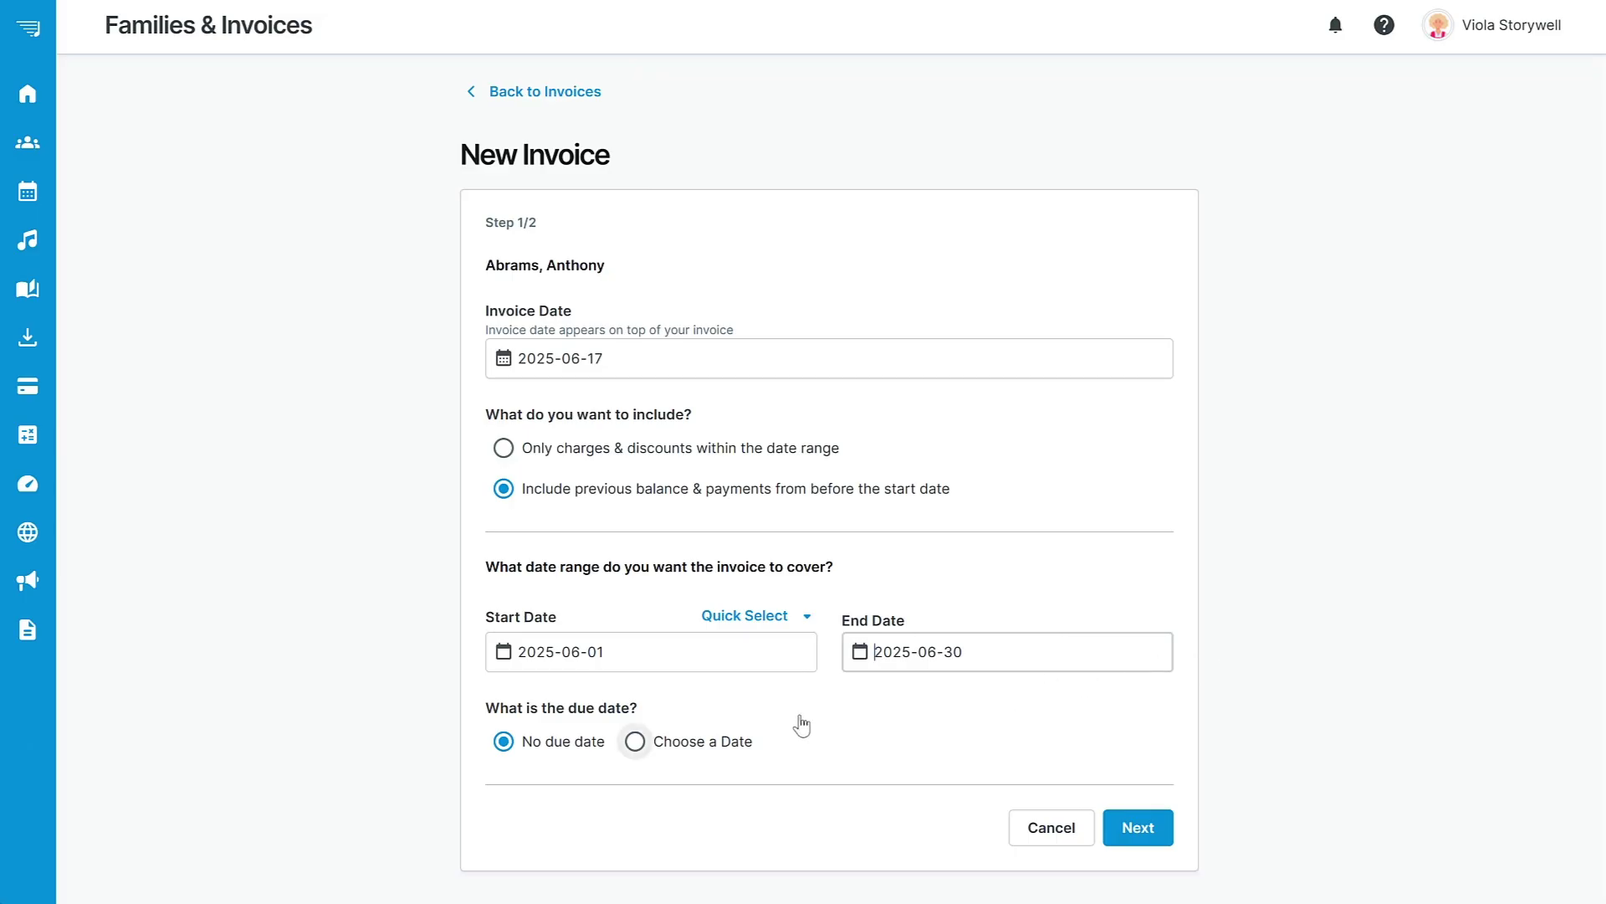
Give the invoice a due date of 2025-07-01.
left_click(635, 742)
left_click(650, 820)
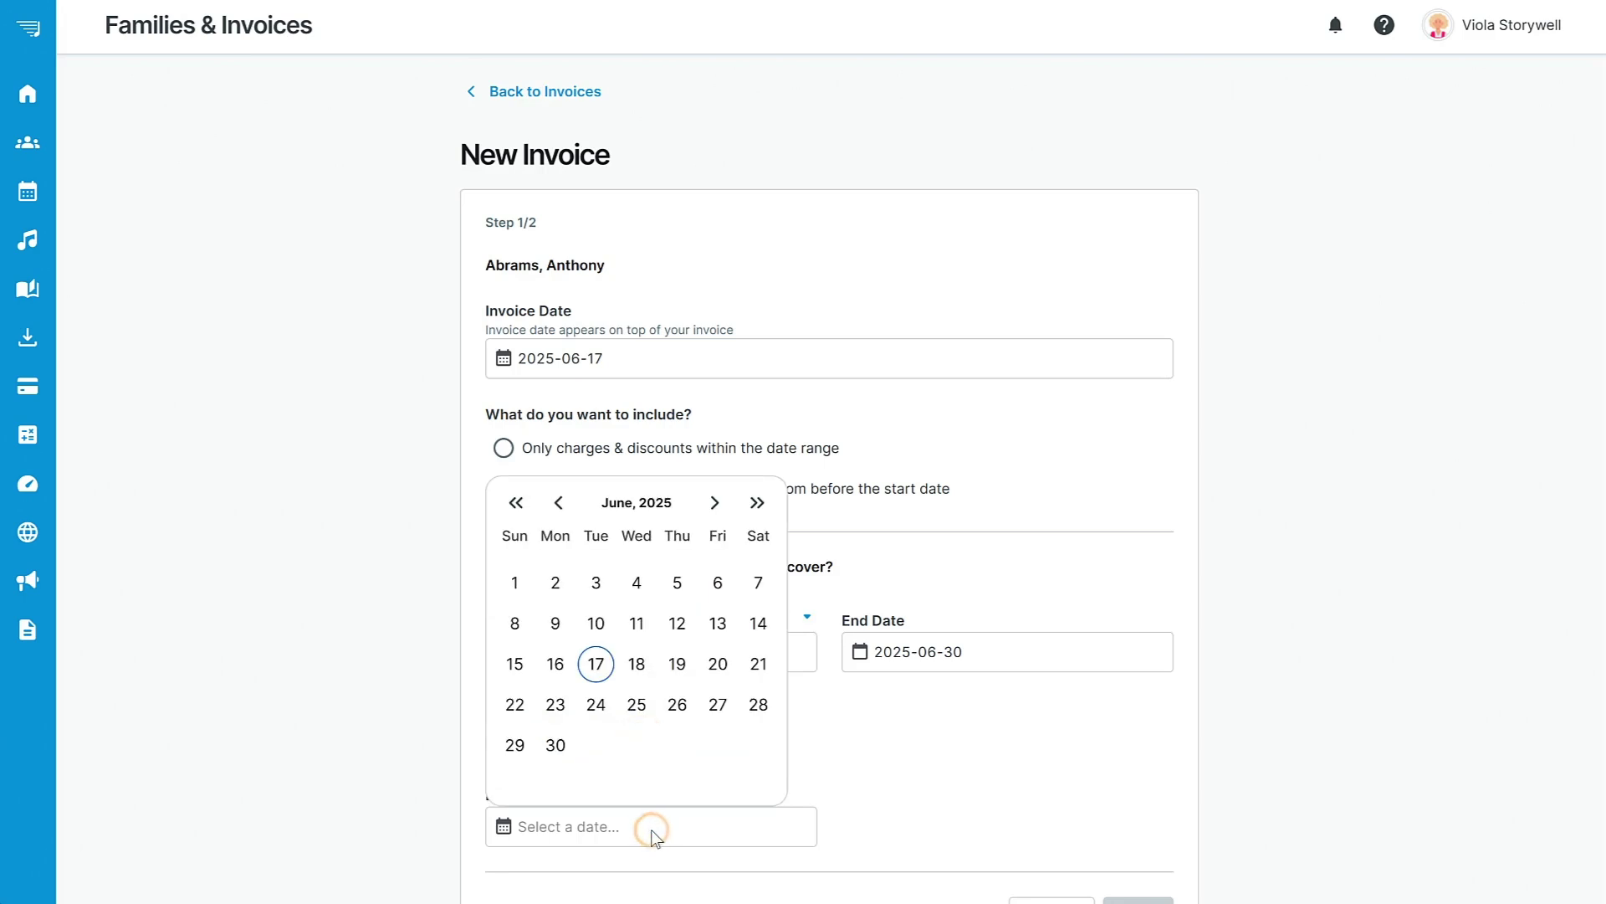
left_click(715, 502)
left_click(595, 581)
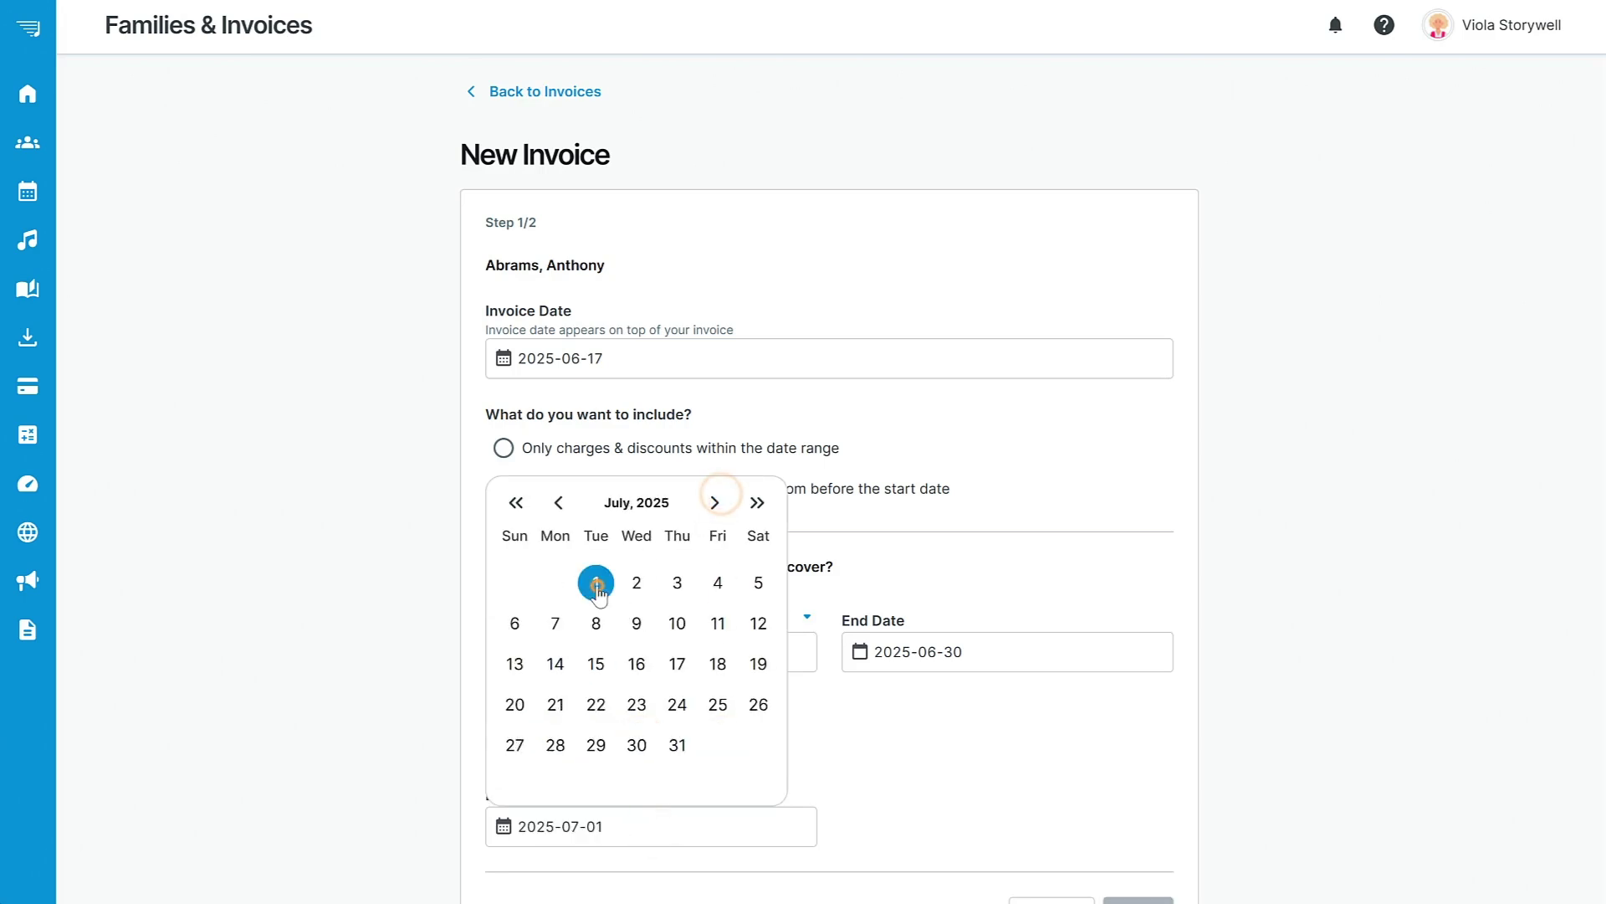
scroll(829, 502, "down", 2)
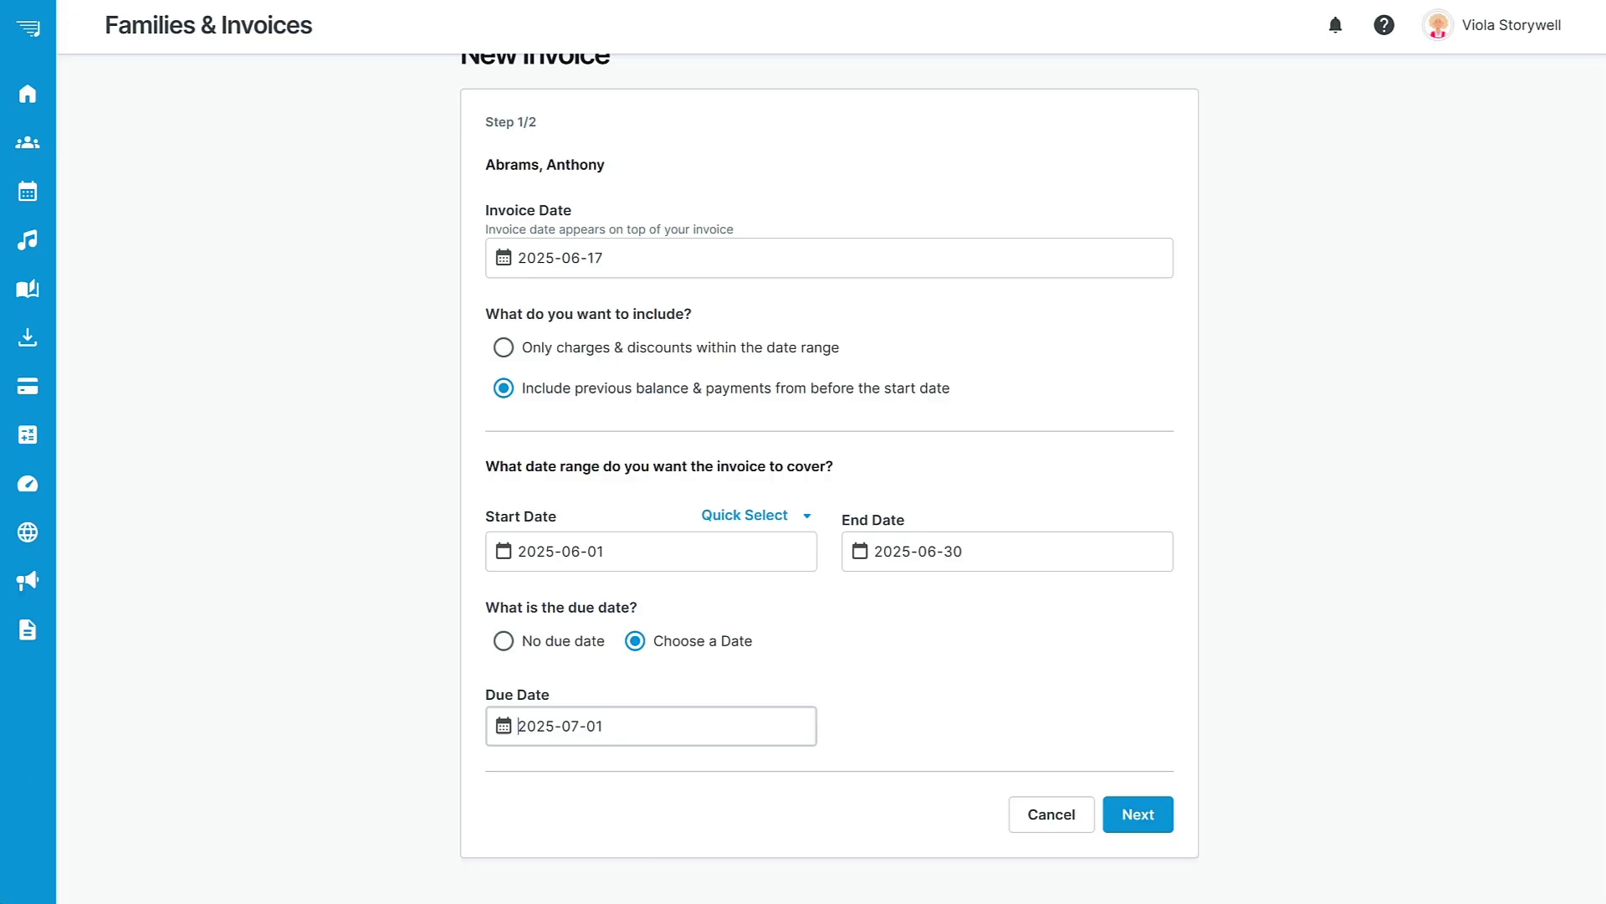
Choose the Normal item display with each lesson on its own line and create the invoice.
left_click(1148, 815)
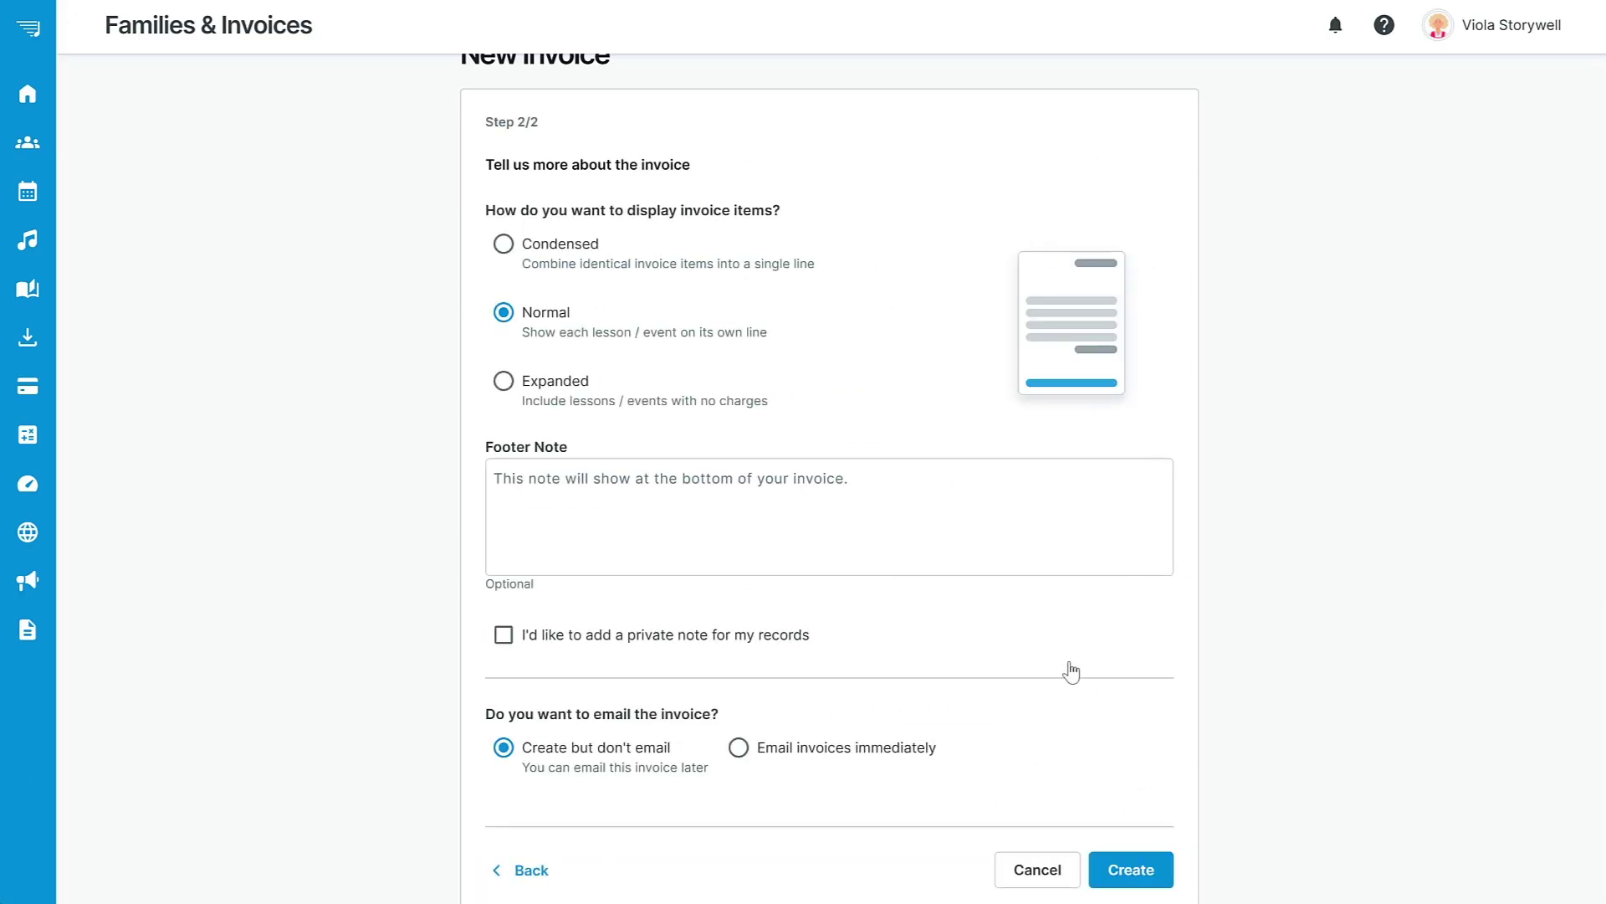
left_click(504, 243)
left_click(504, 383)
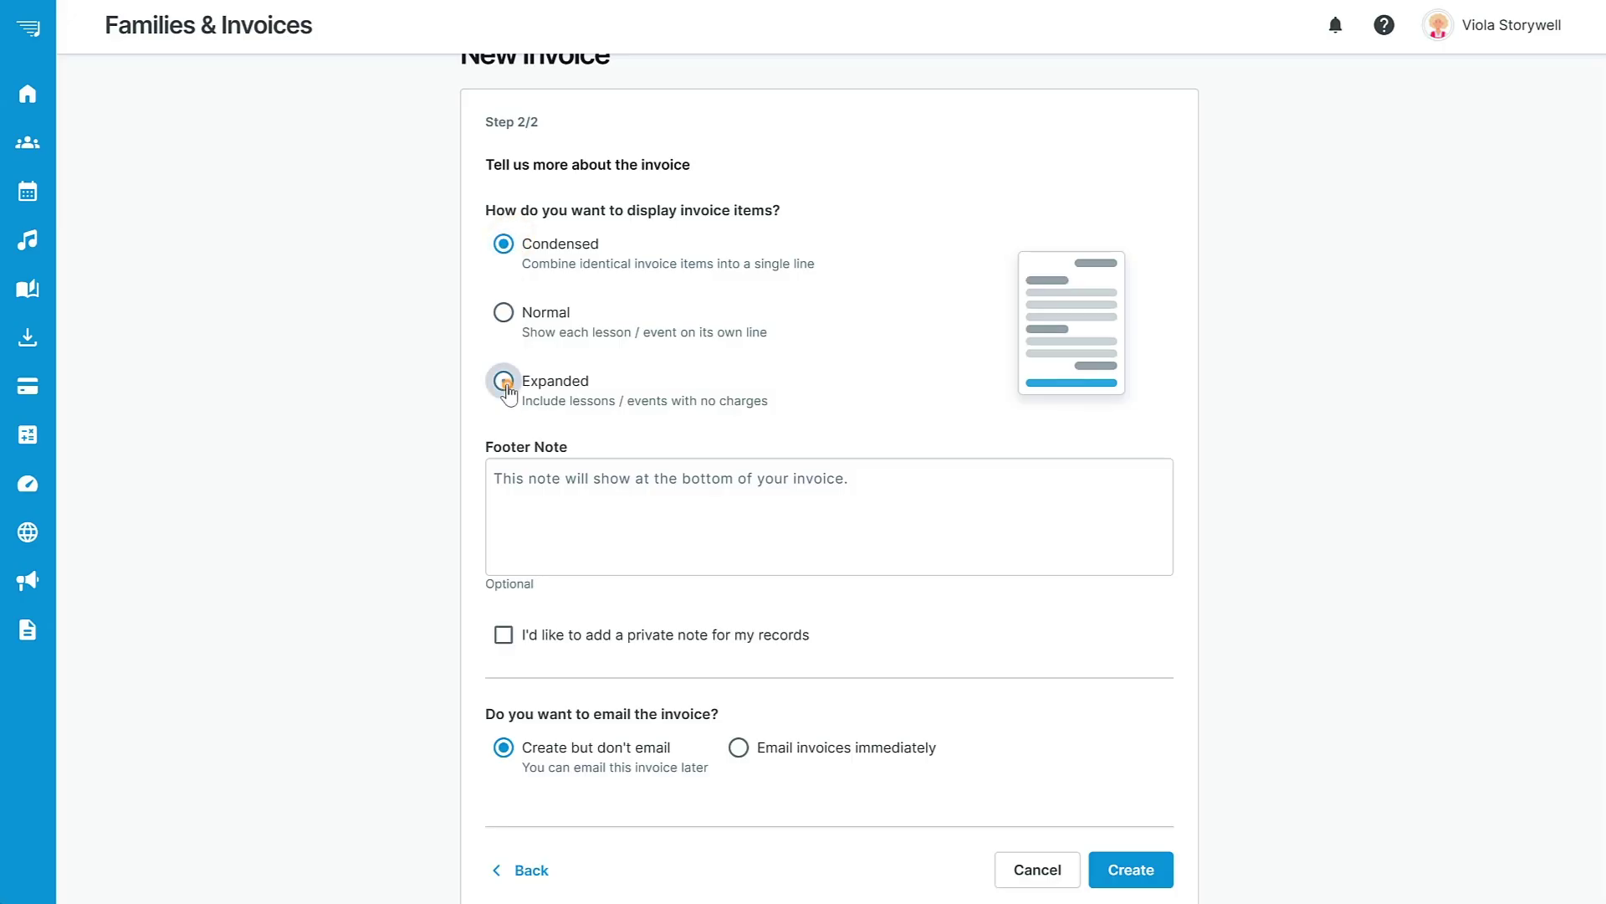
left_click(505, 314)
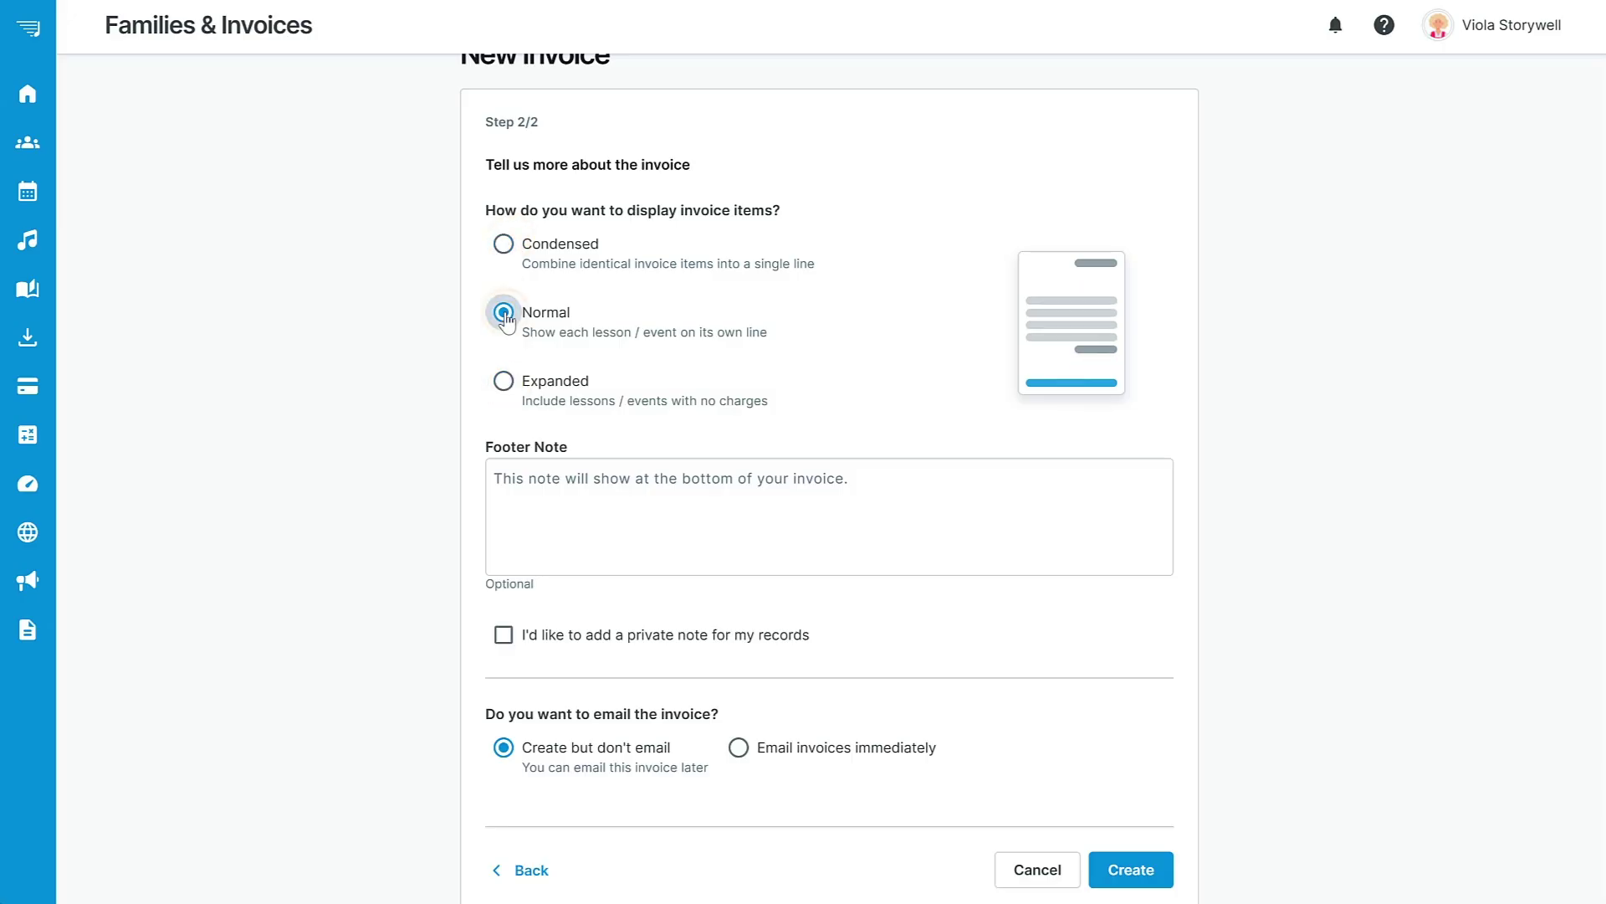
left_click(1122, 869)
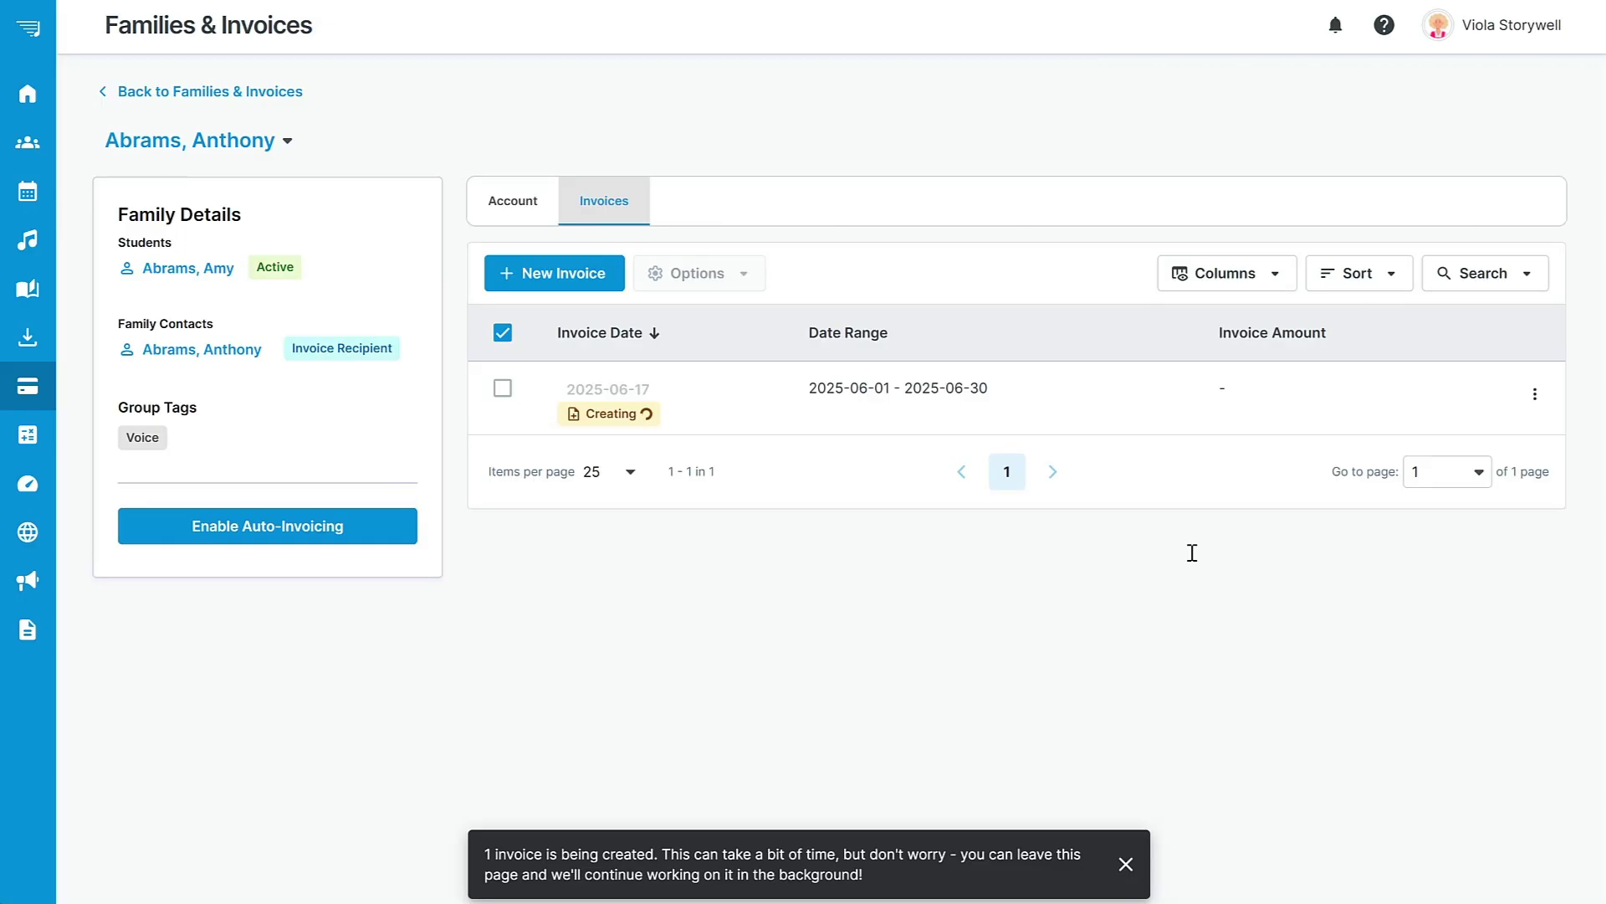
View the new $120.00 invoice as a PDF, then go back to the Family Accounts list.
left_click(629, 391)
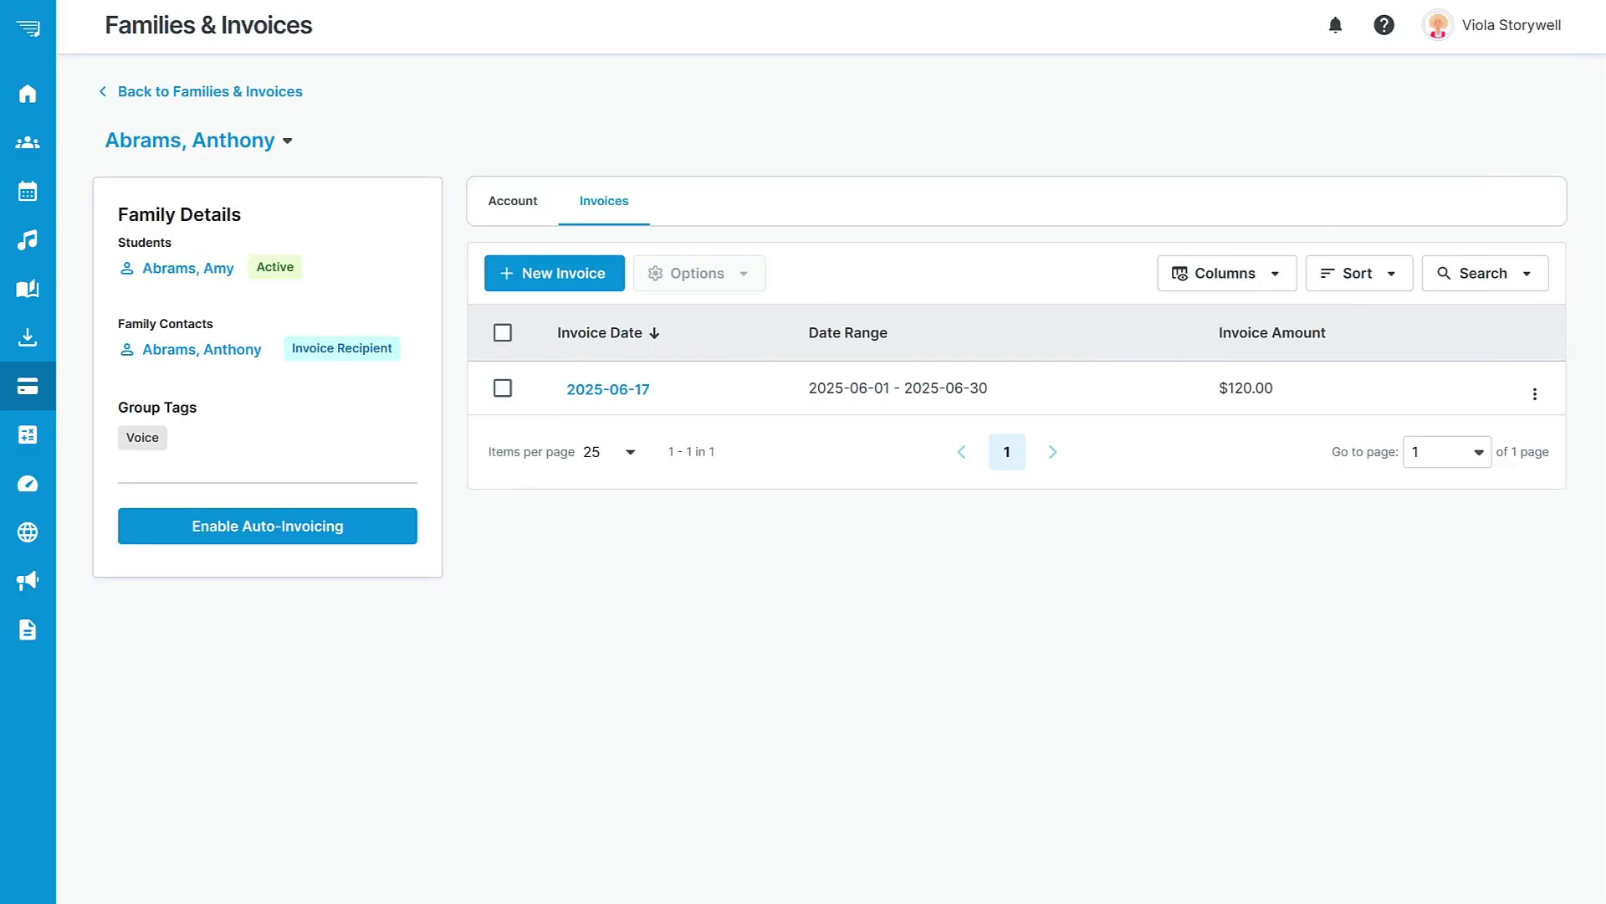
left_click(260, 91)
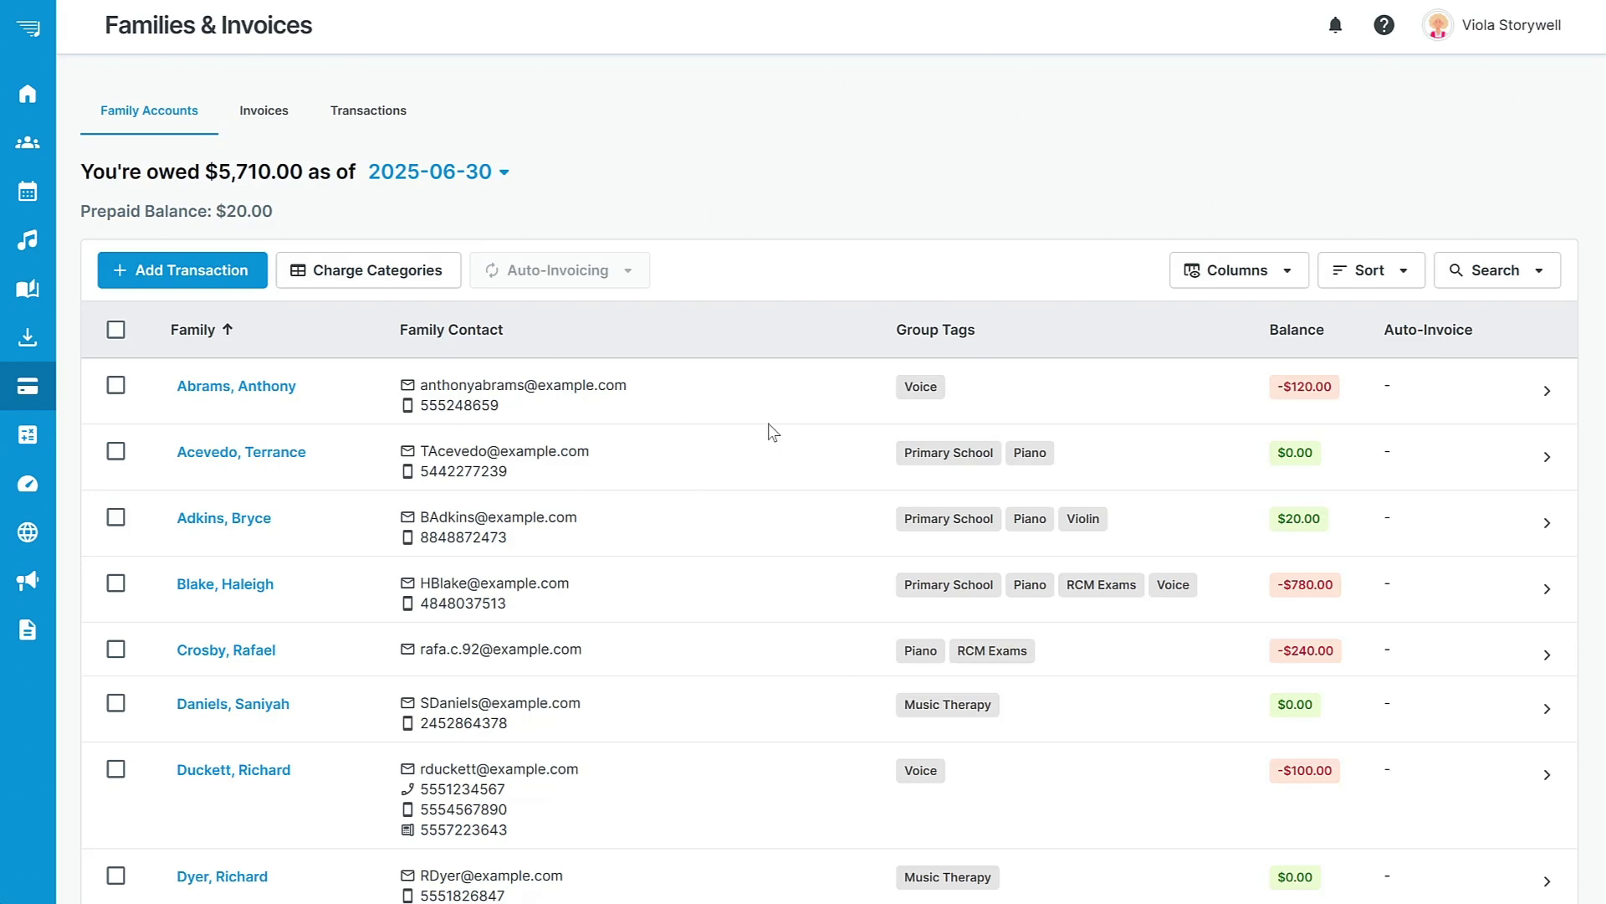
Select the first three family accounts and enable and save monthly auto-invoicing for them.
left_click(115, 385)
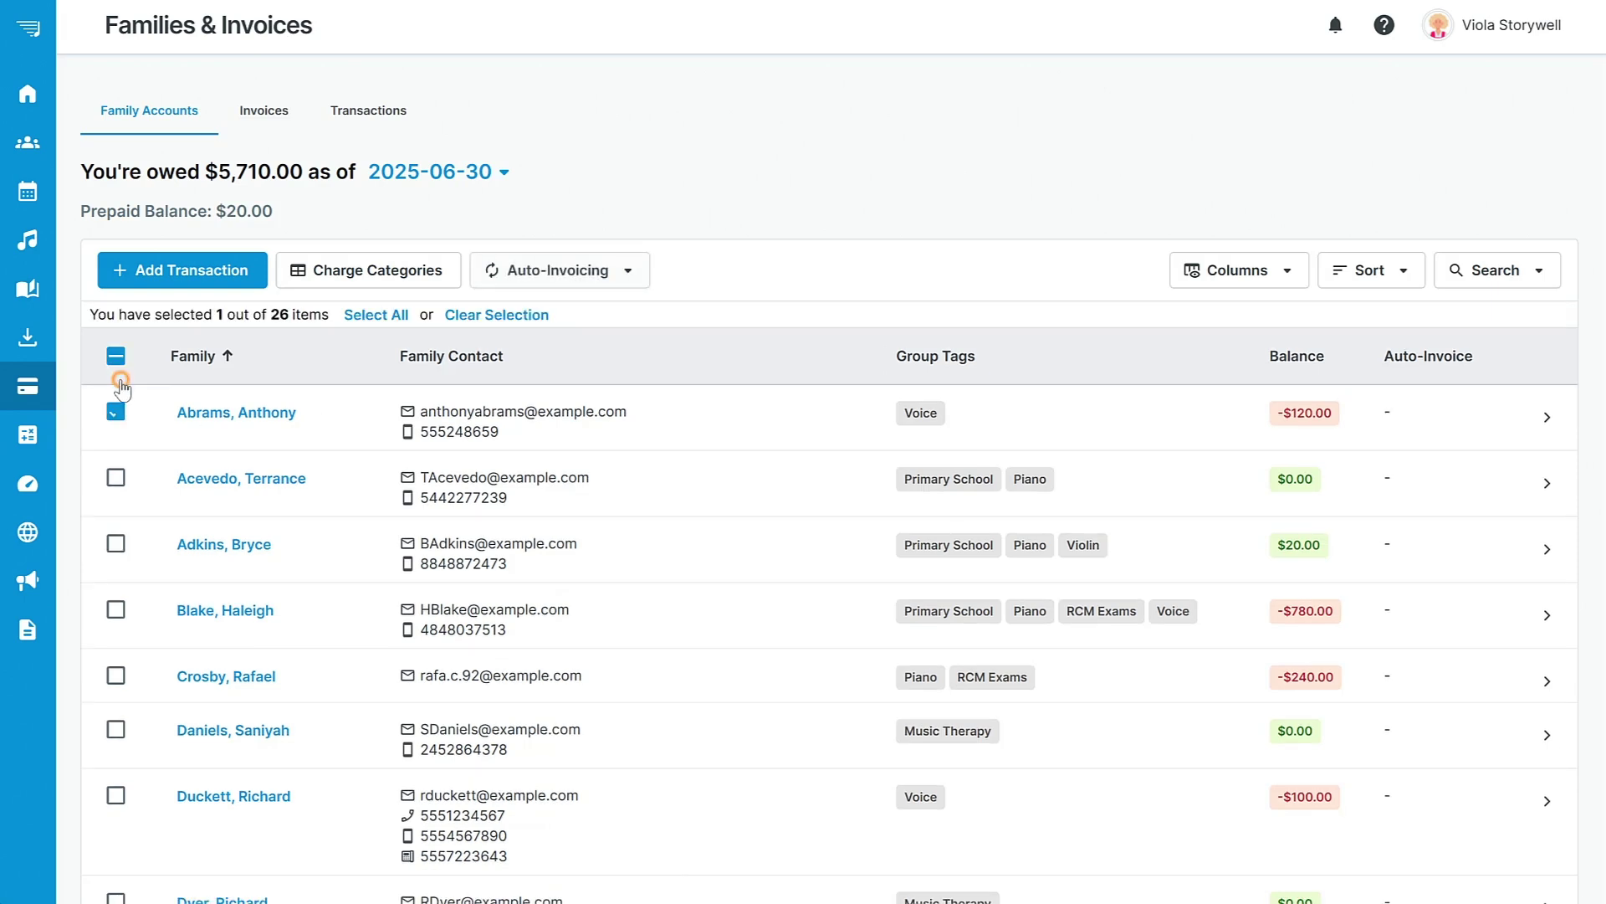
left_click(115, 477)
left_click(116, 544)
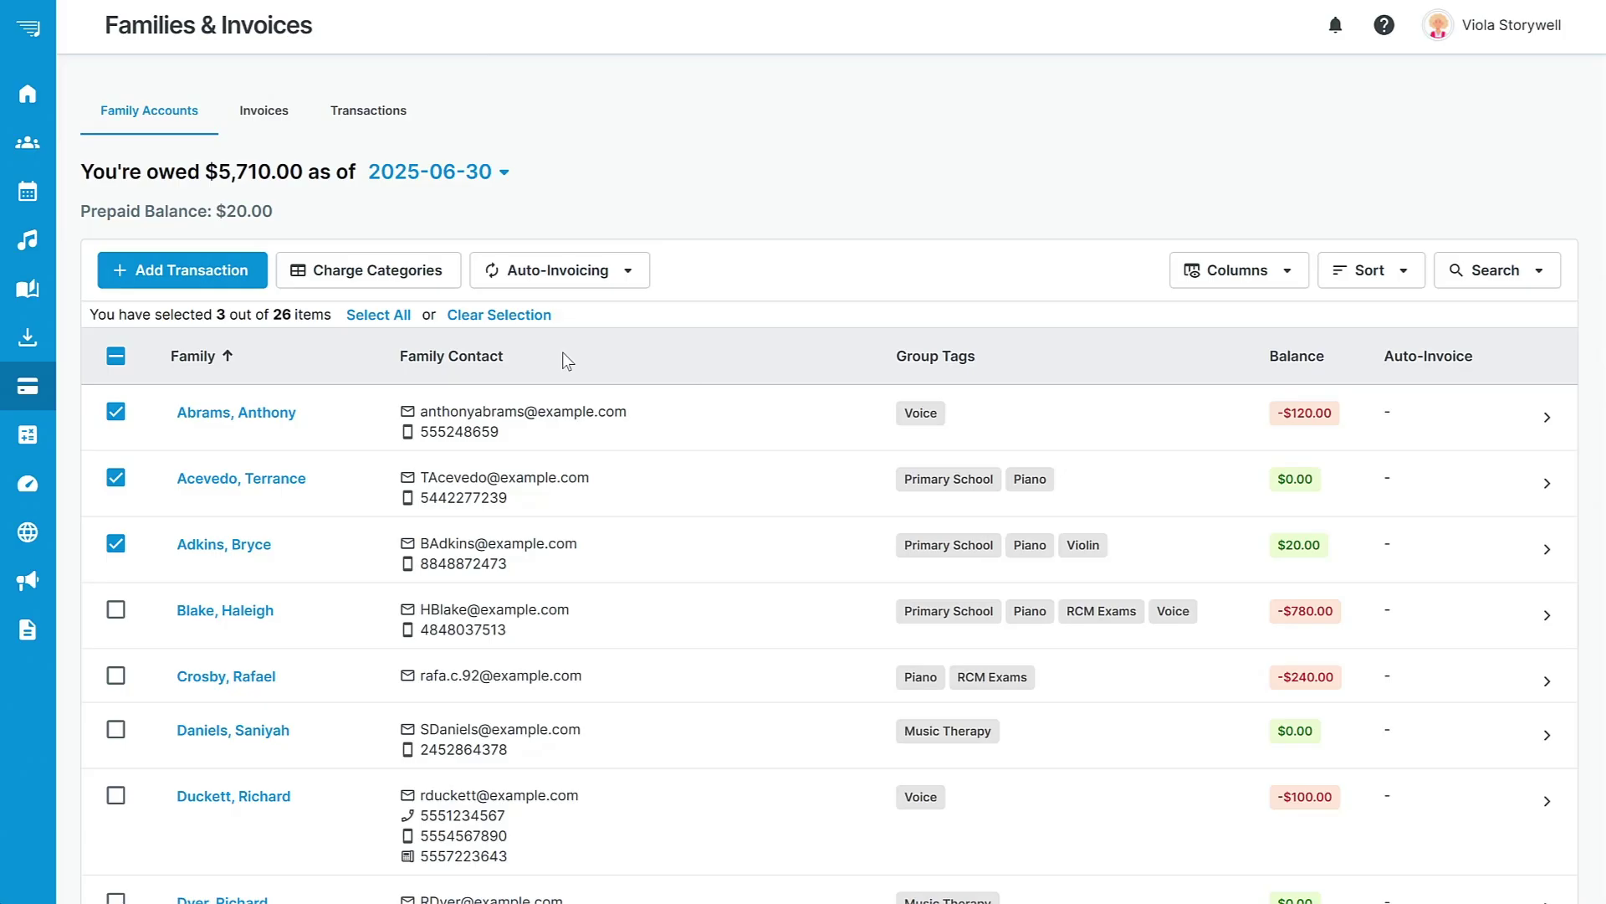
left_click(629, 267)
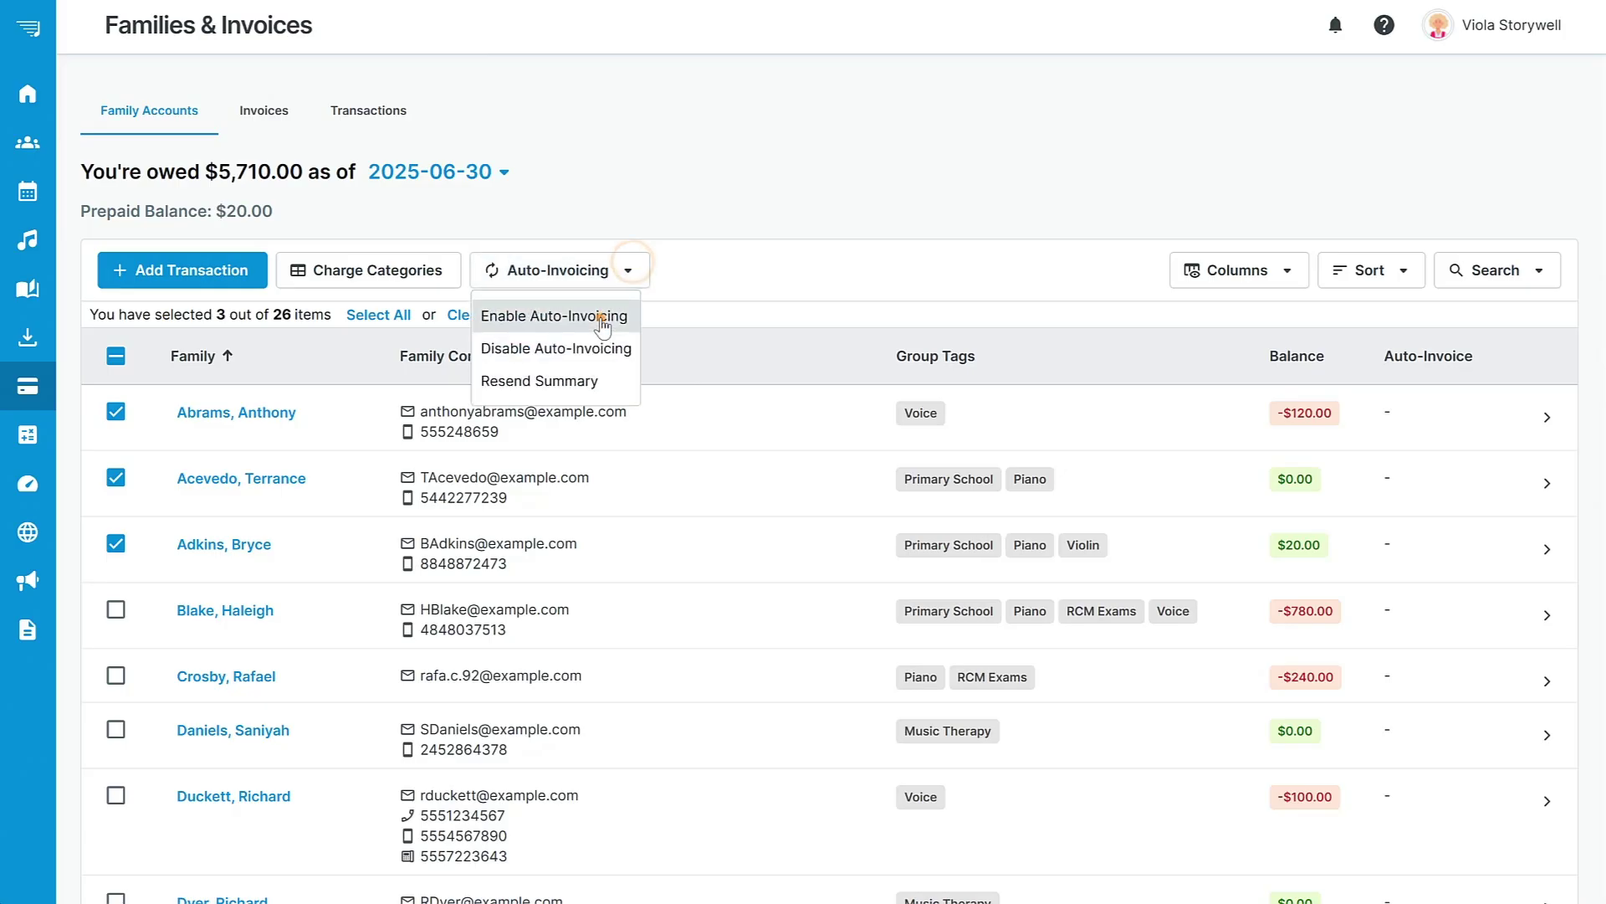
left_click(602, 319)
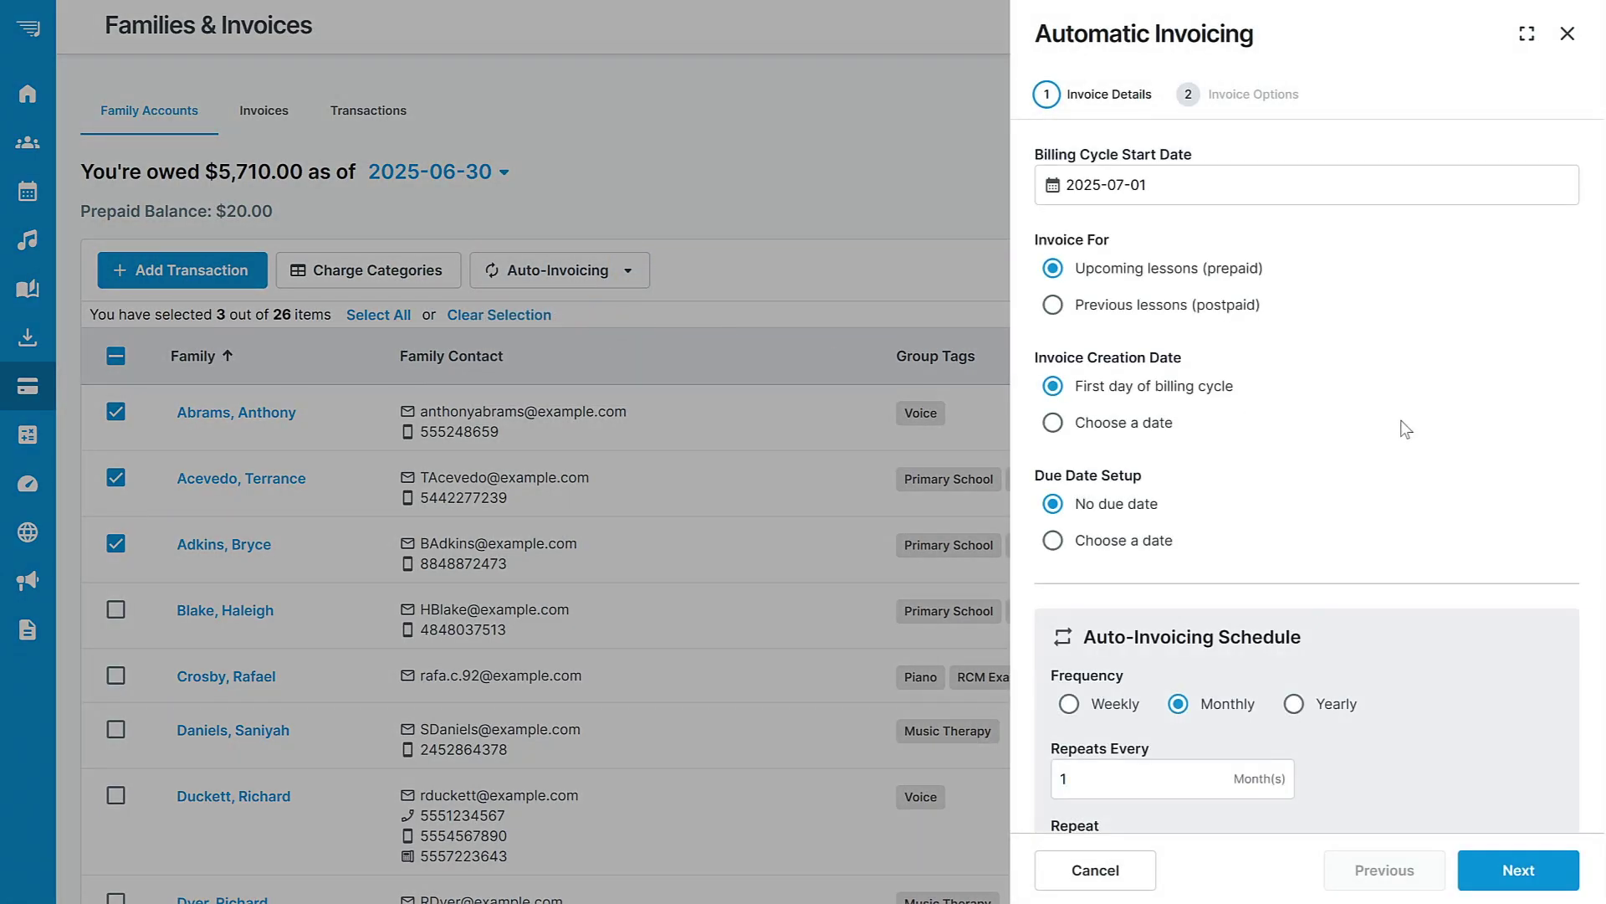
scroll(1462, 437, "down", 1)
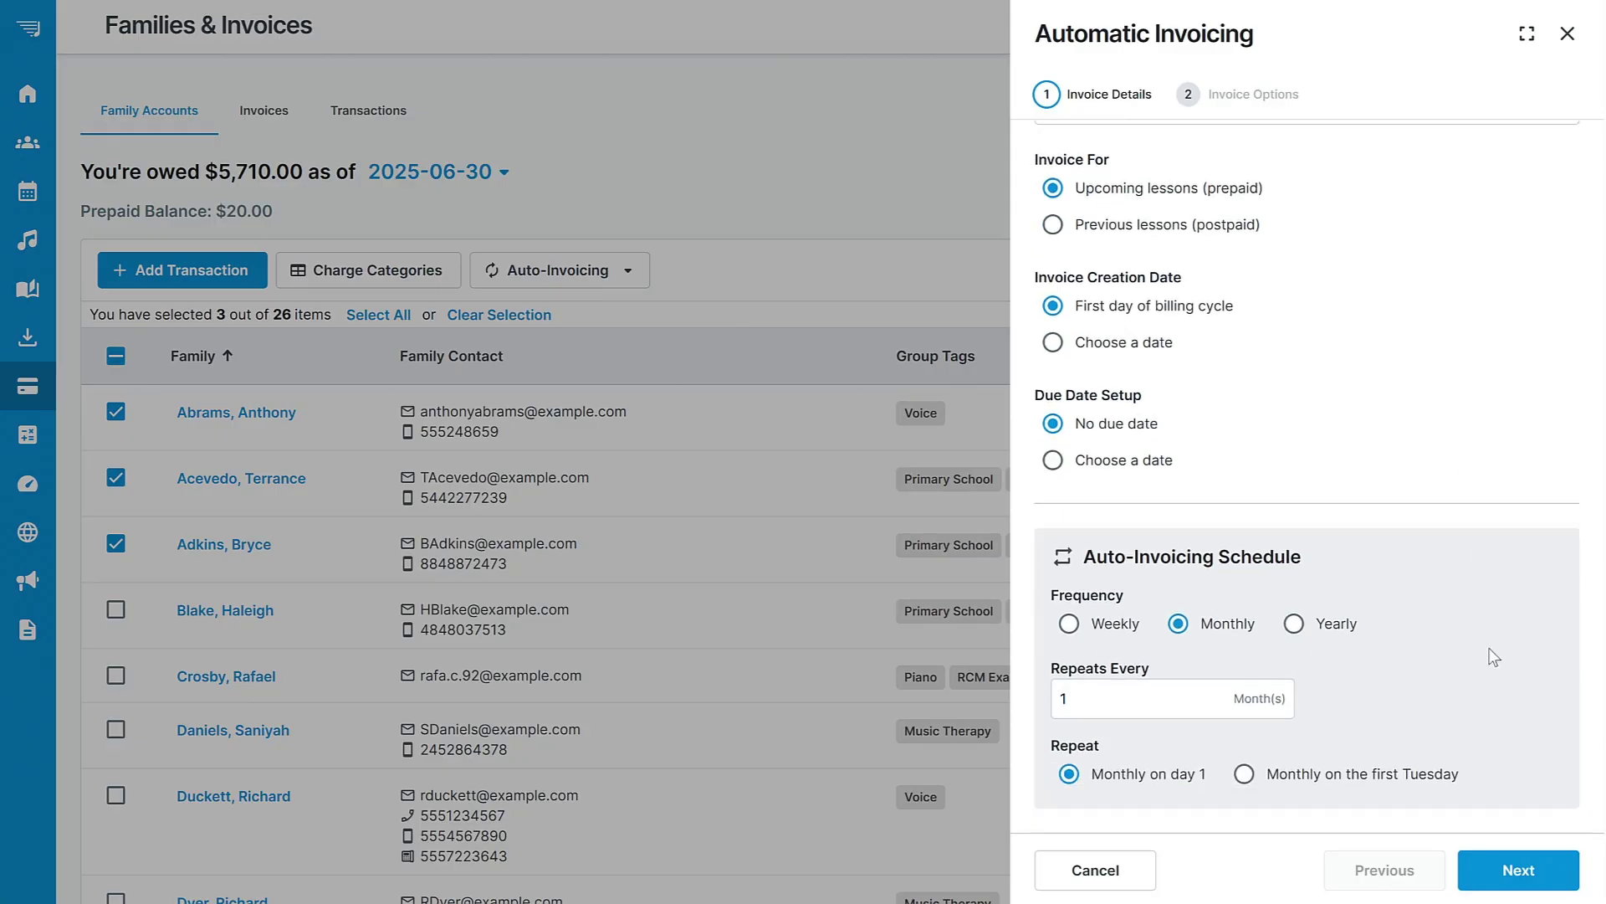
left_click(1518, 871)
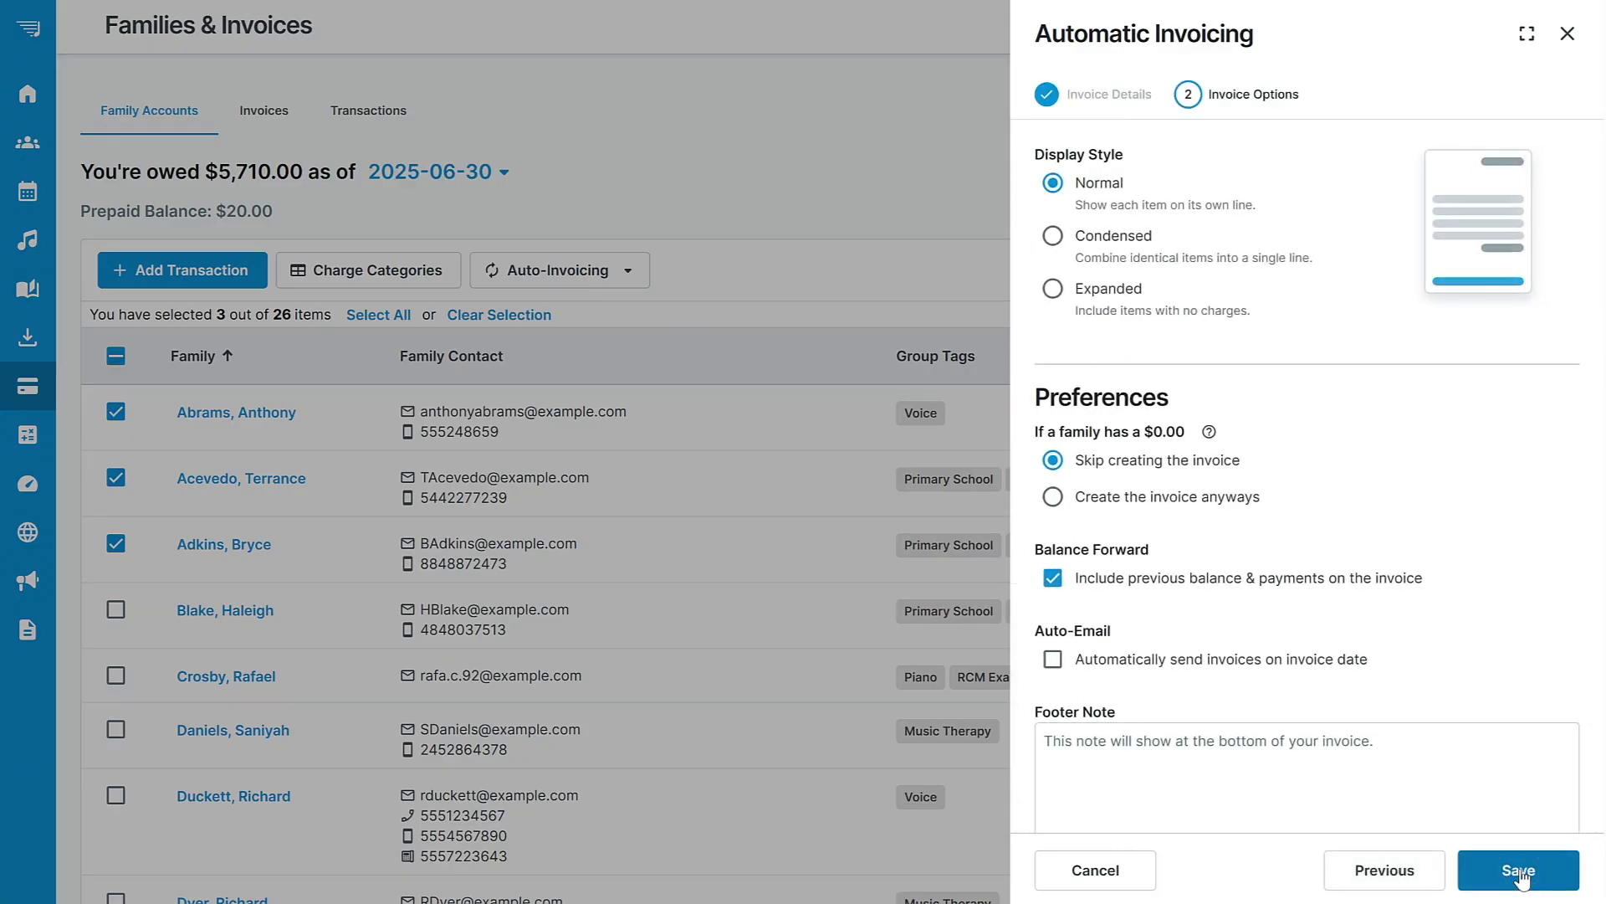
left_click(1518, 871)
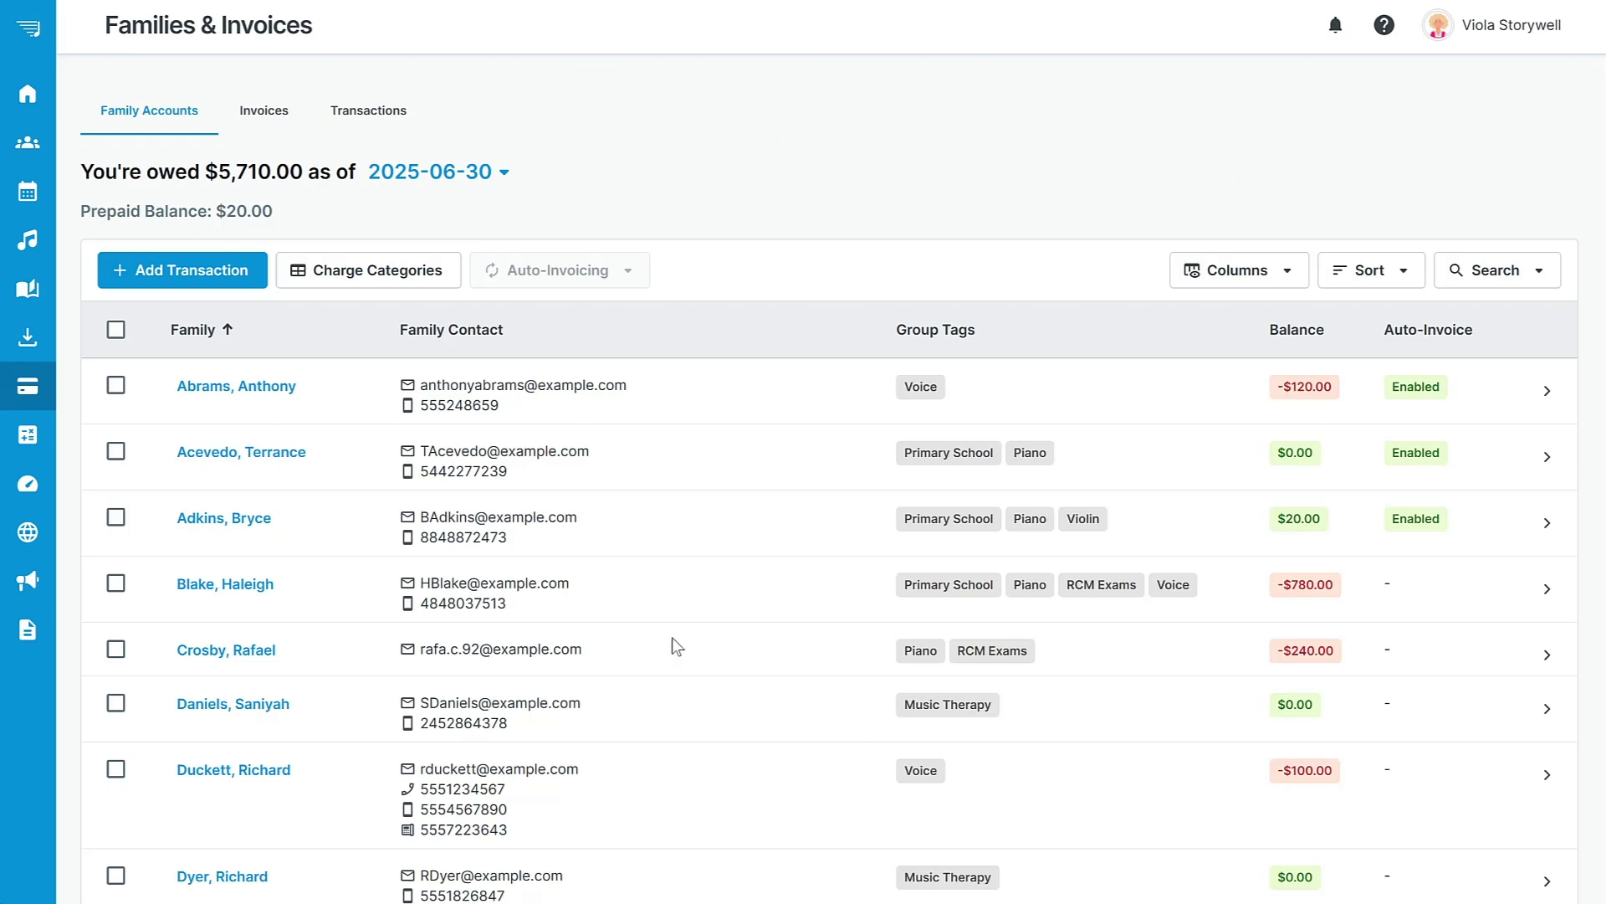
mouse_move(42, 318)
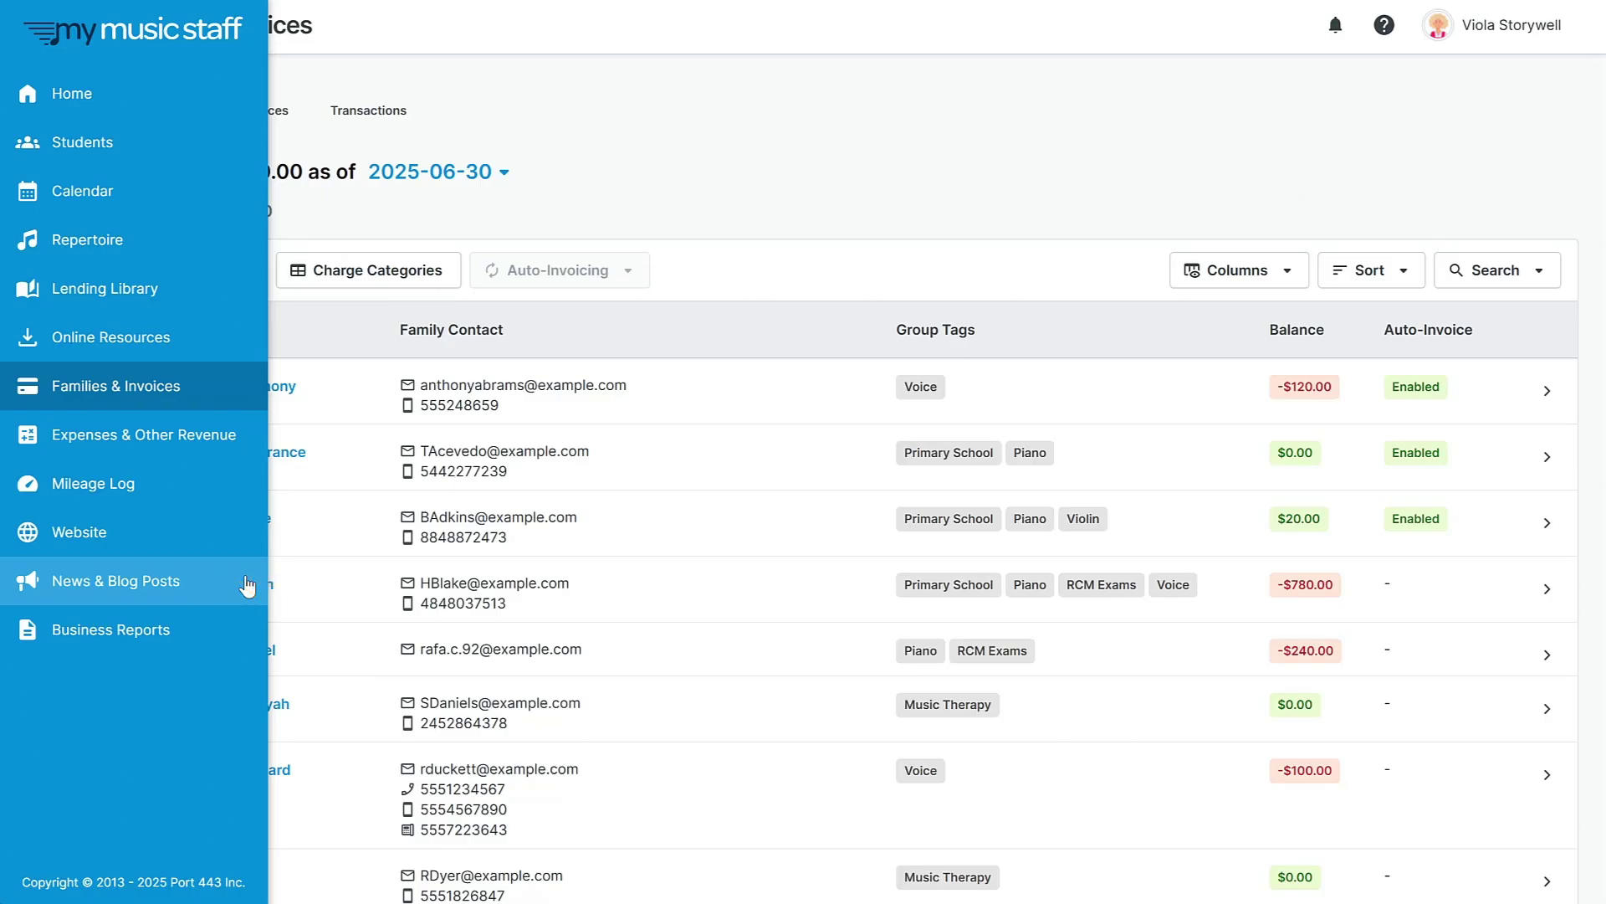
In the website editor, place a Text & Media Heading block below the hero banner.
left_click(90, 533)
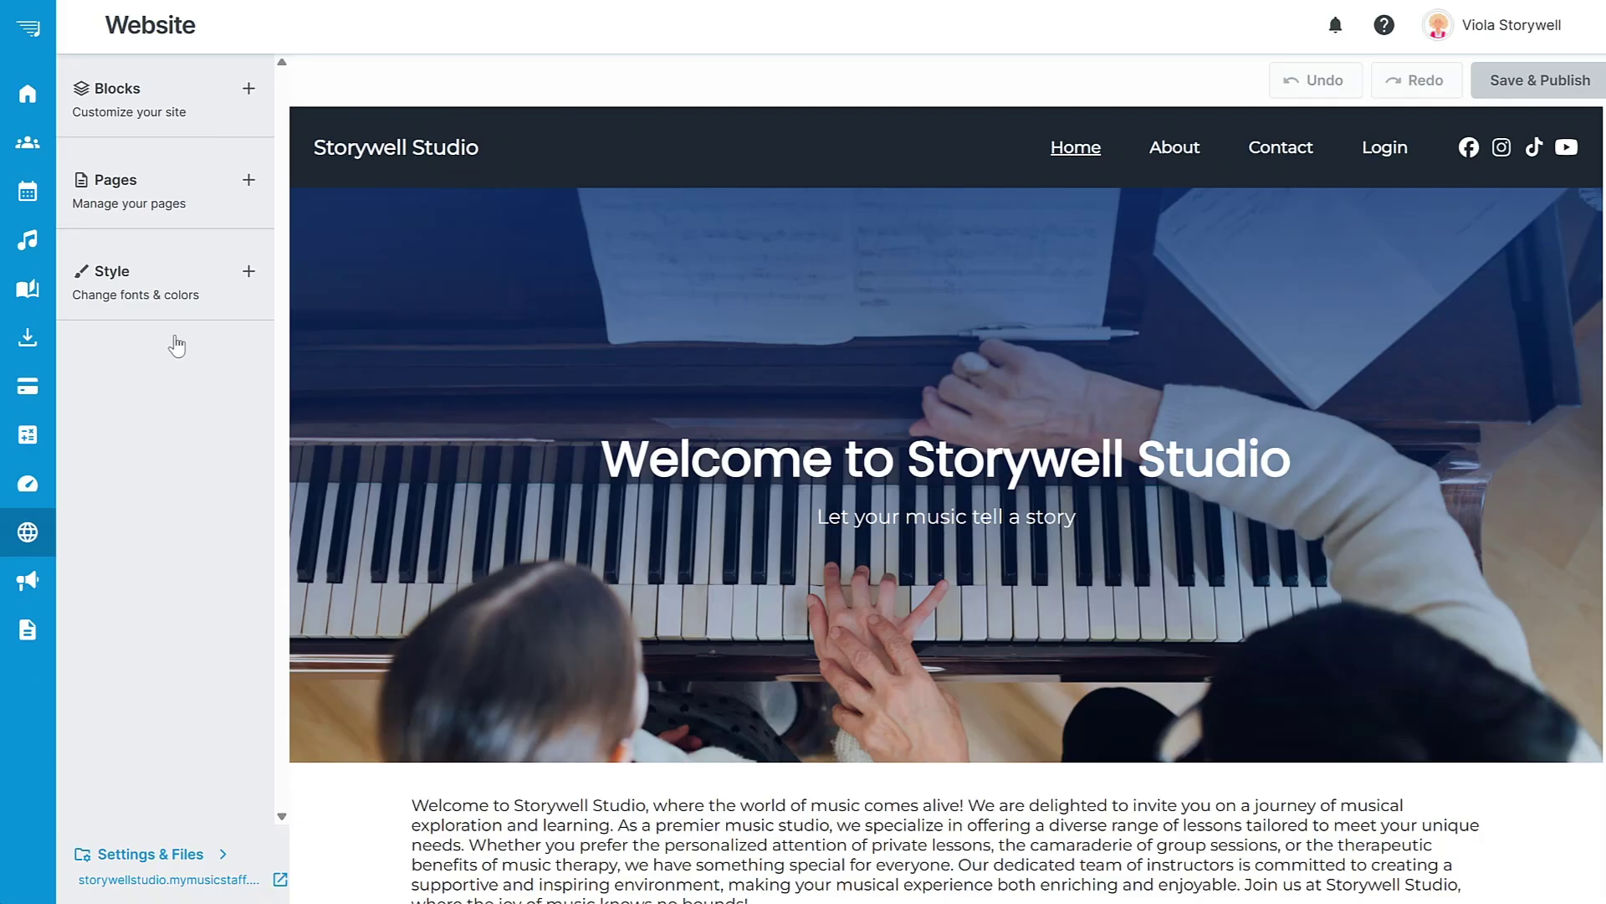
left_click(226, 81)
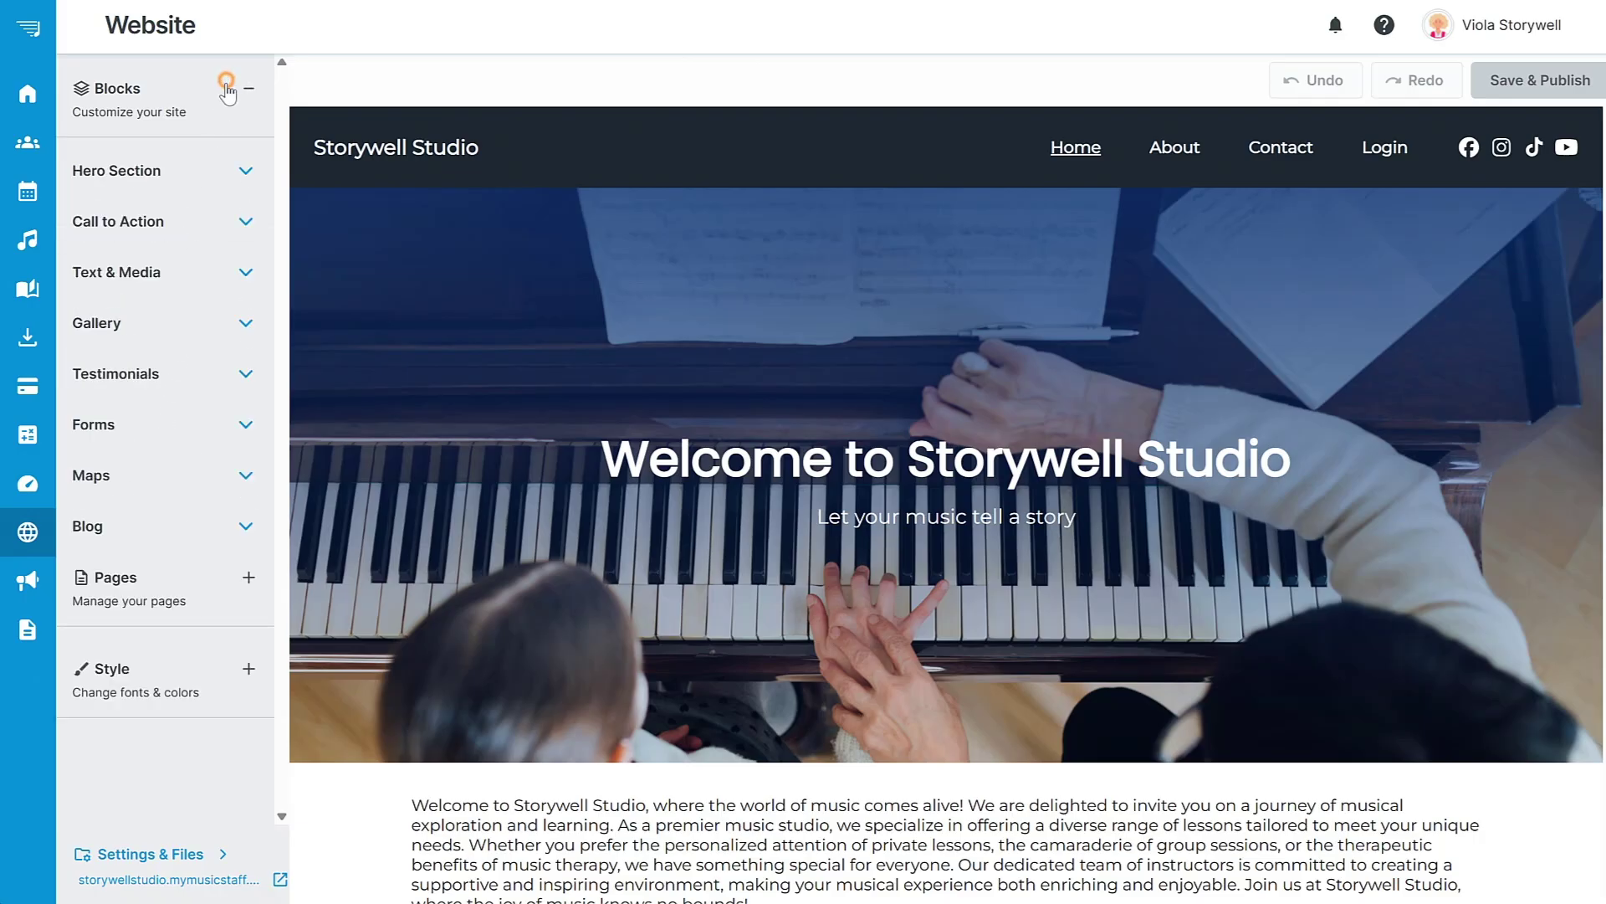
left_click(219, 269)
left_click_drag(167, 536, 618, 774)
Replace the placeholder heading text with 'Welcome!'.
scroll(897, 652, "down", 2)
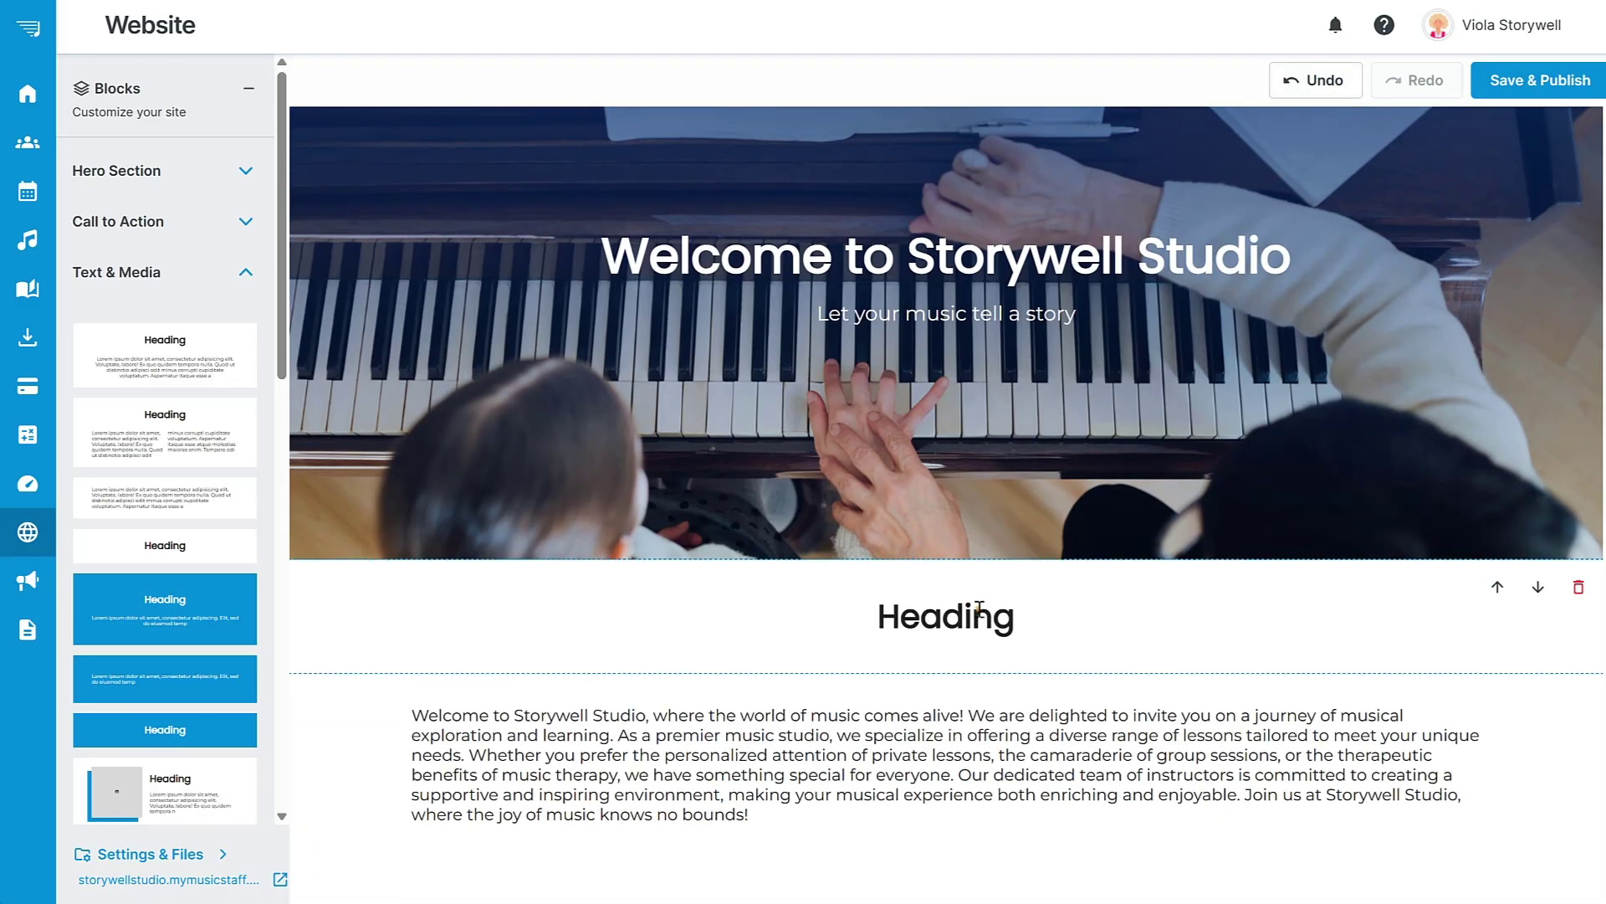
double_click(973, 612)
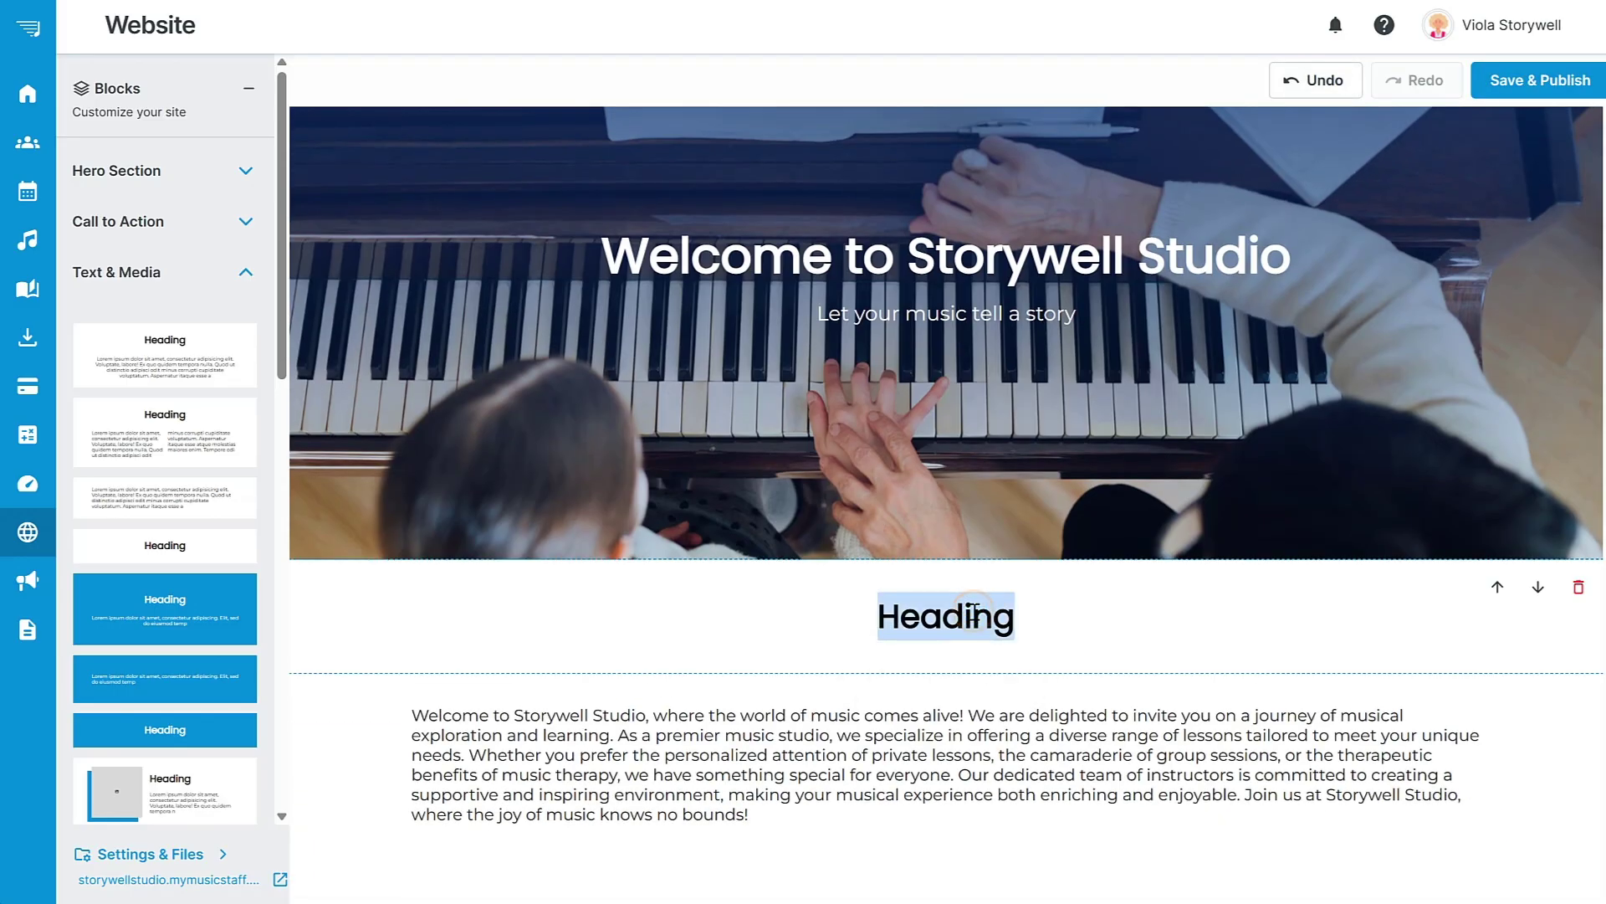
type("Welcome!")
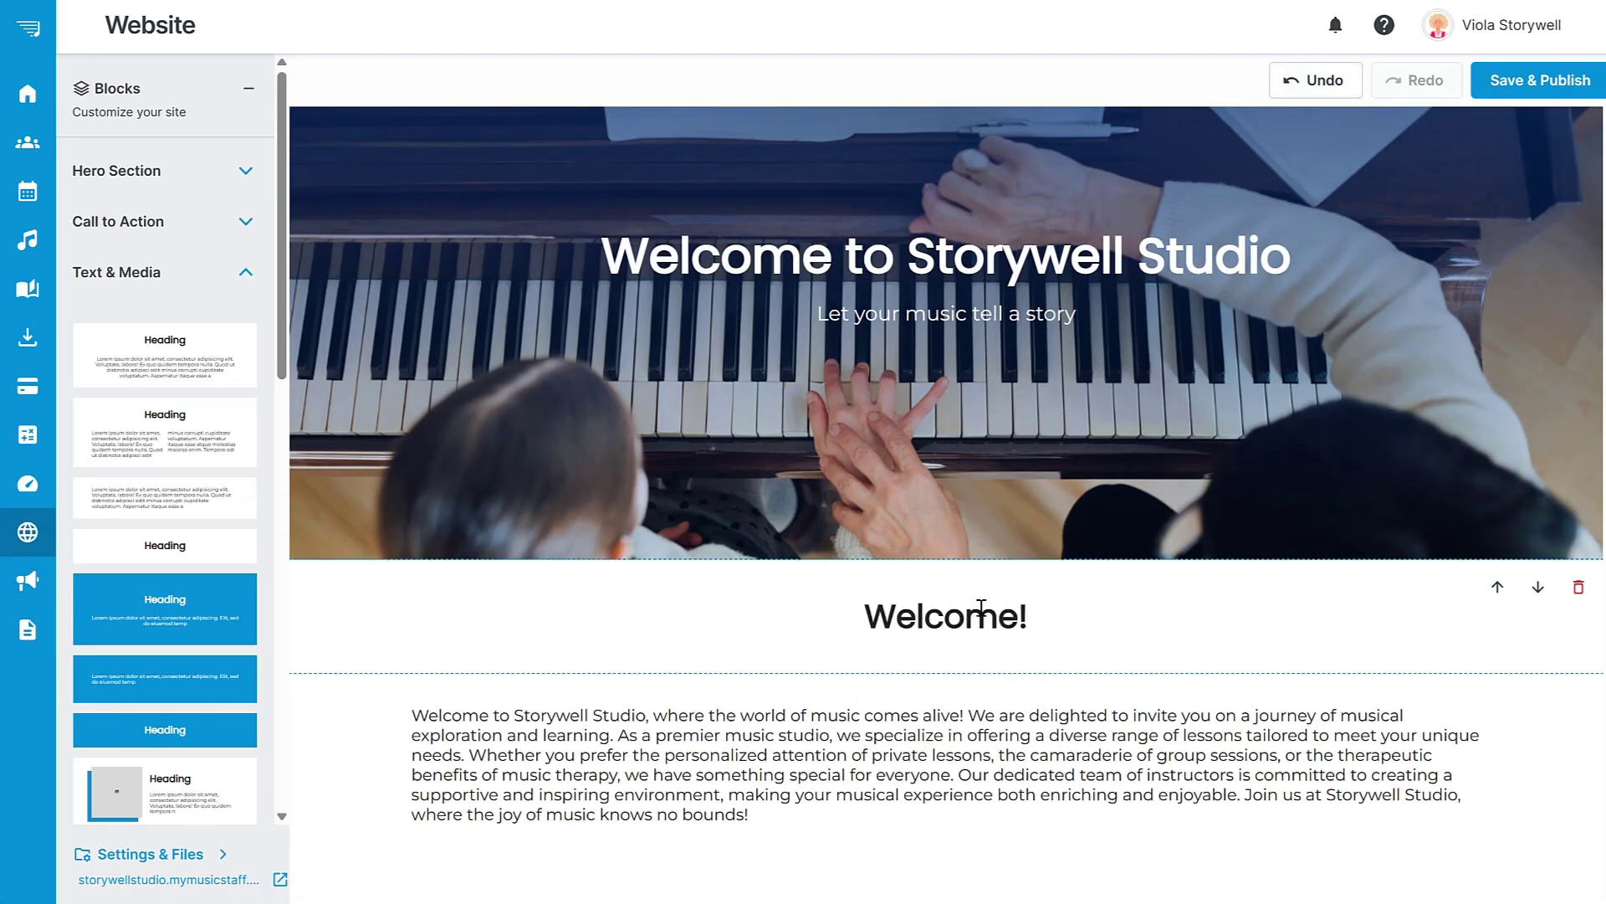
scroll(1600, 222, "down", 8)
scroll(1600, 219, "down", 20)
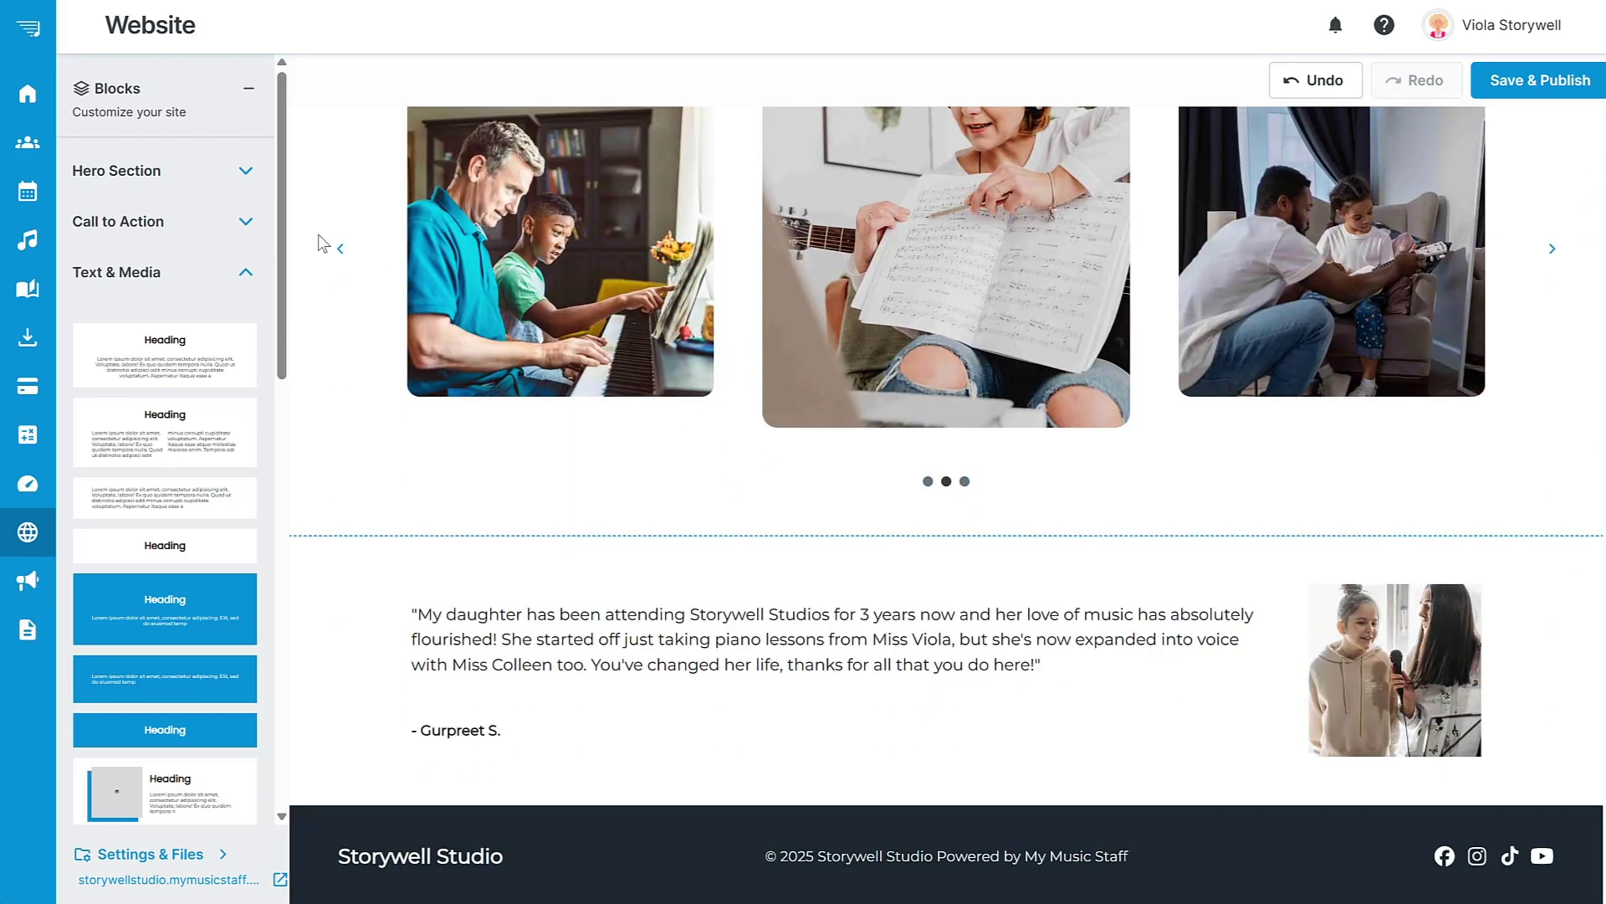
Drag the Sign-Up form block onto the page below the photo gallery, then Save & Publish.
left_click_drag(281, 224, 291, 684)
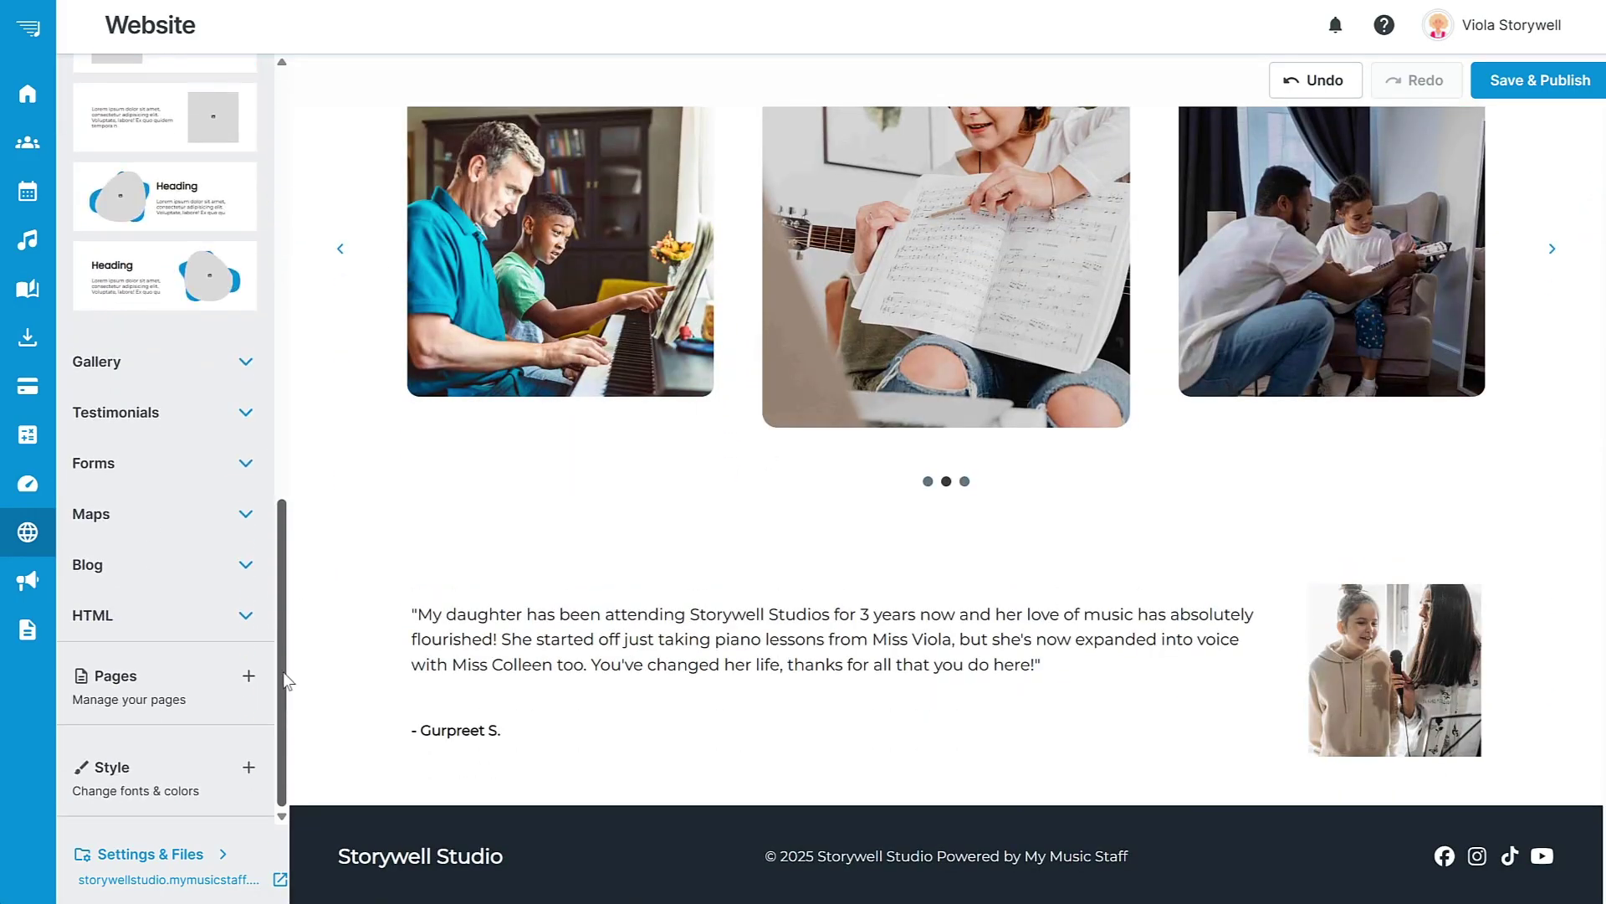
left_click(244, 469)
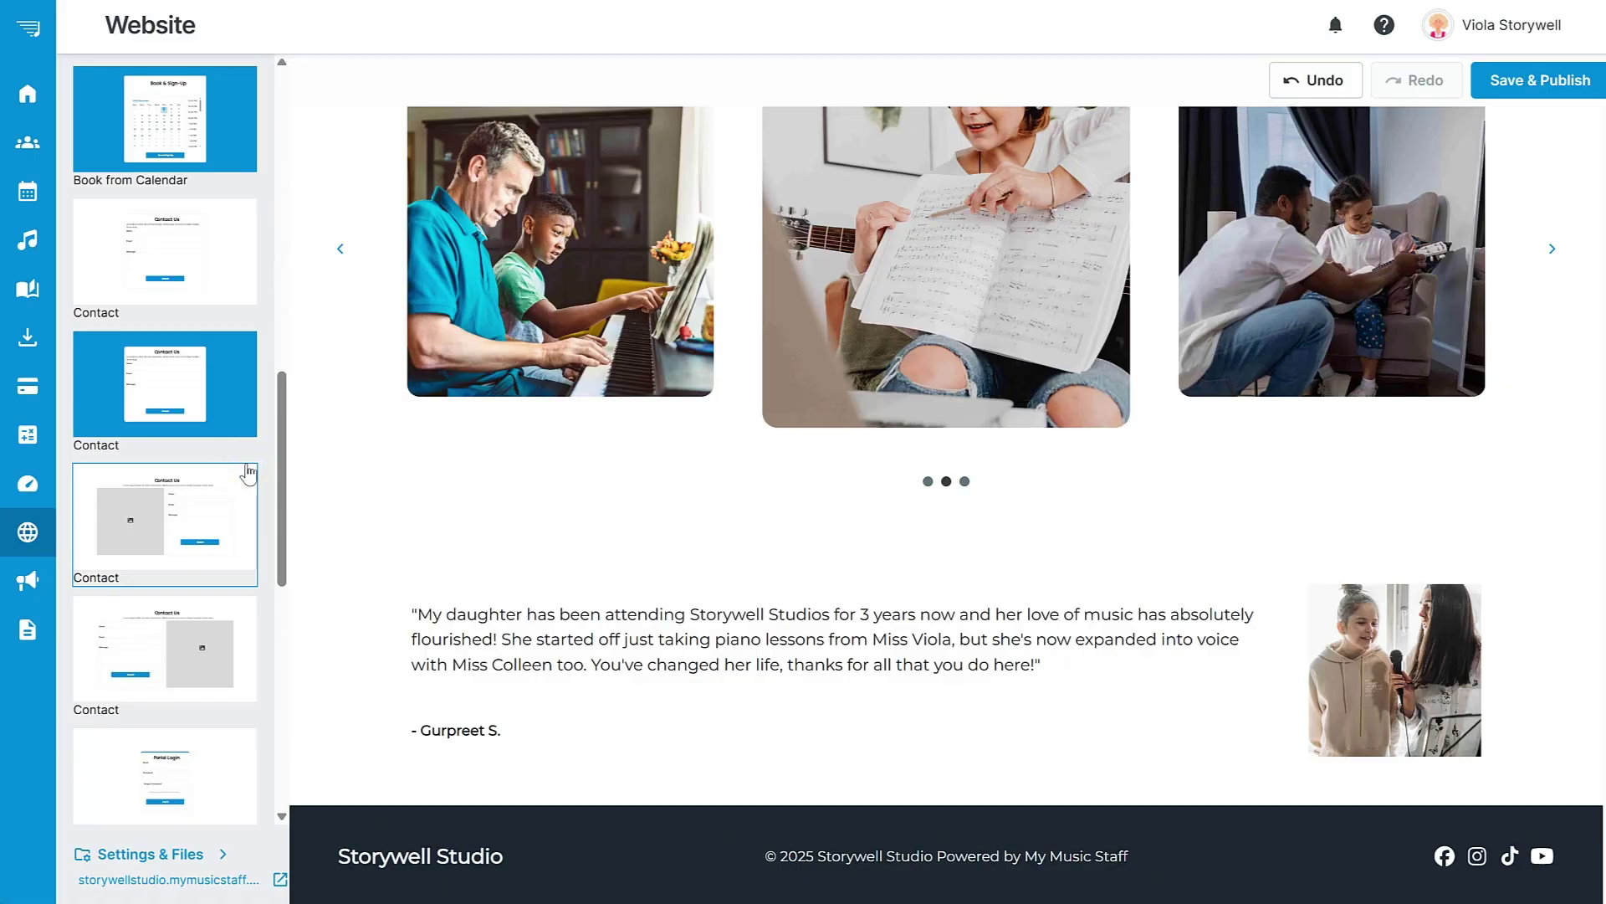
left_click_drag(281, 483, 293, 239)
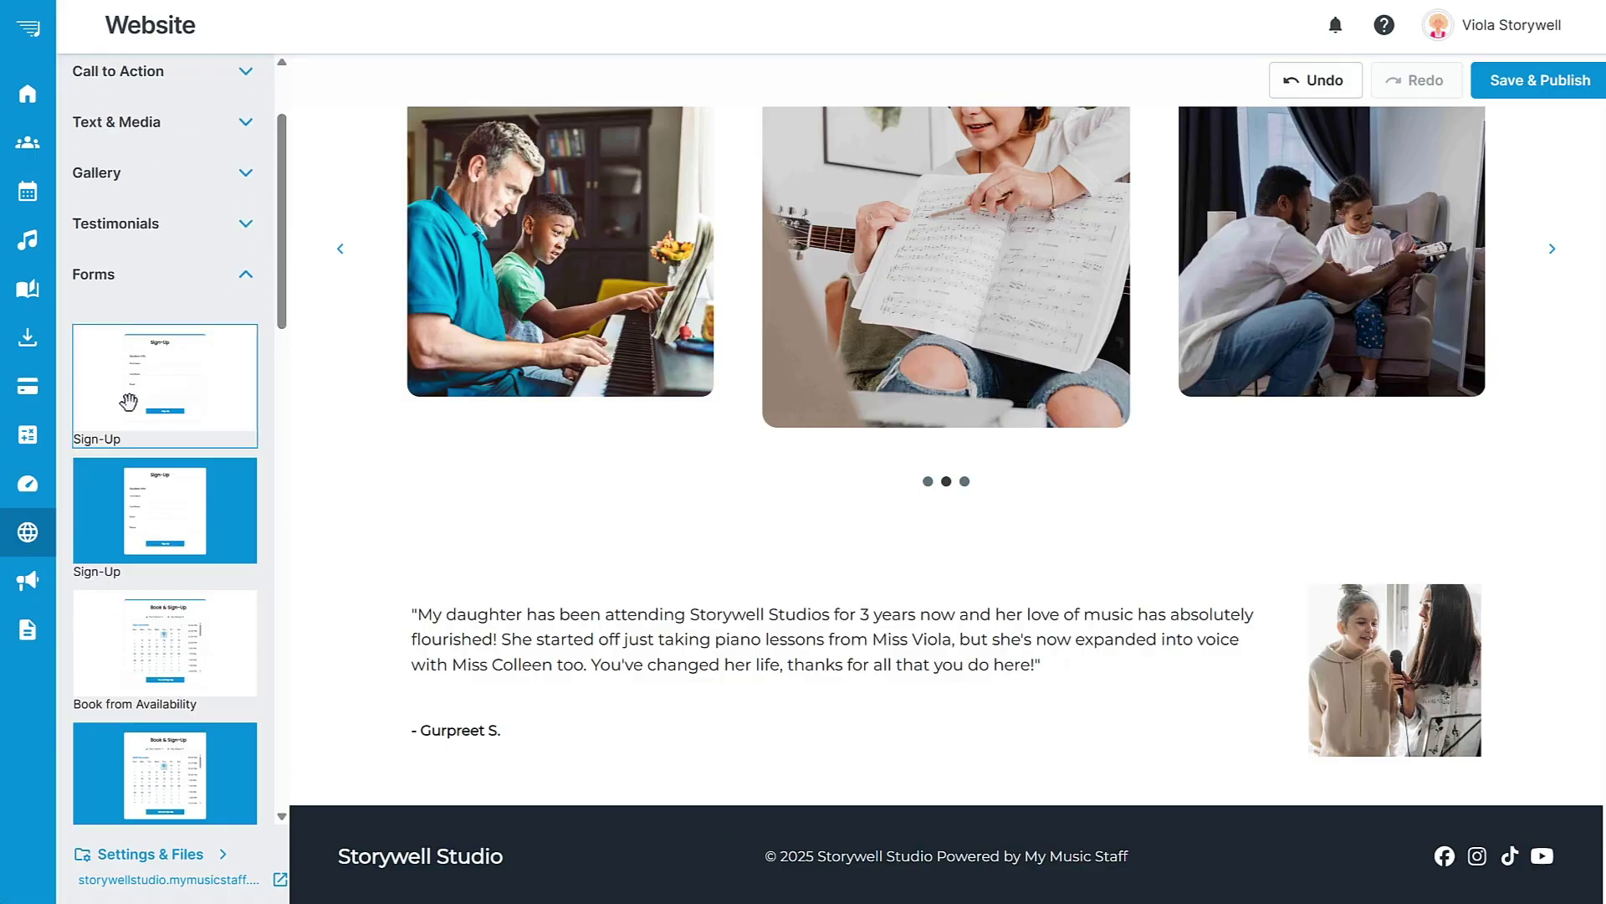
left_click_drag(128, 402, 1283, 564)
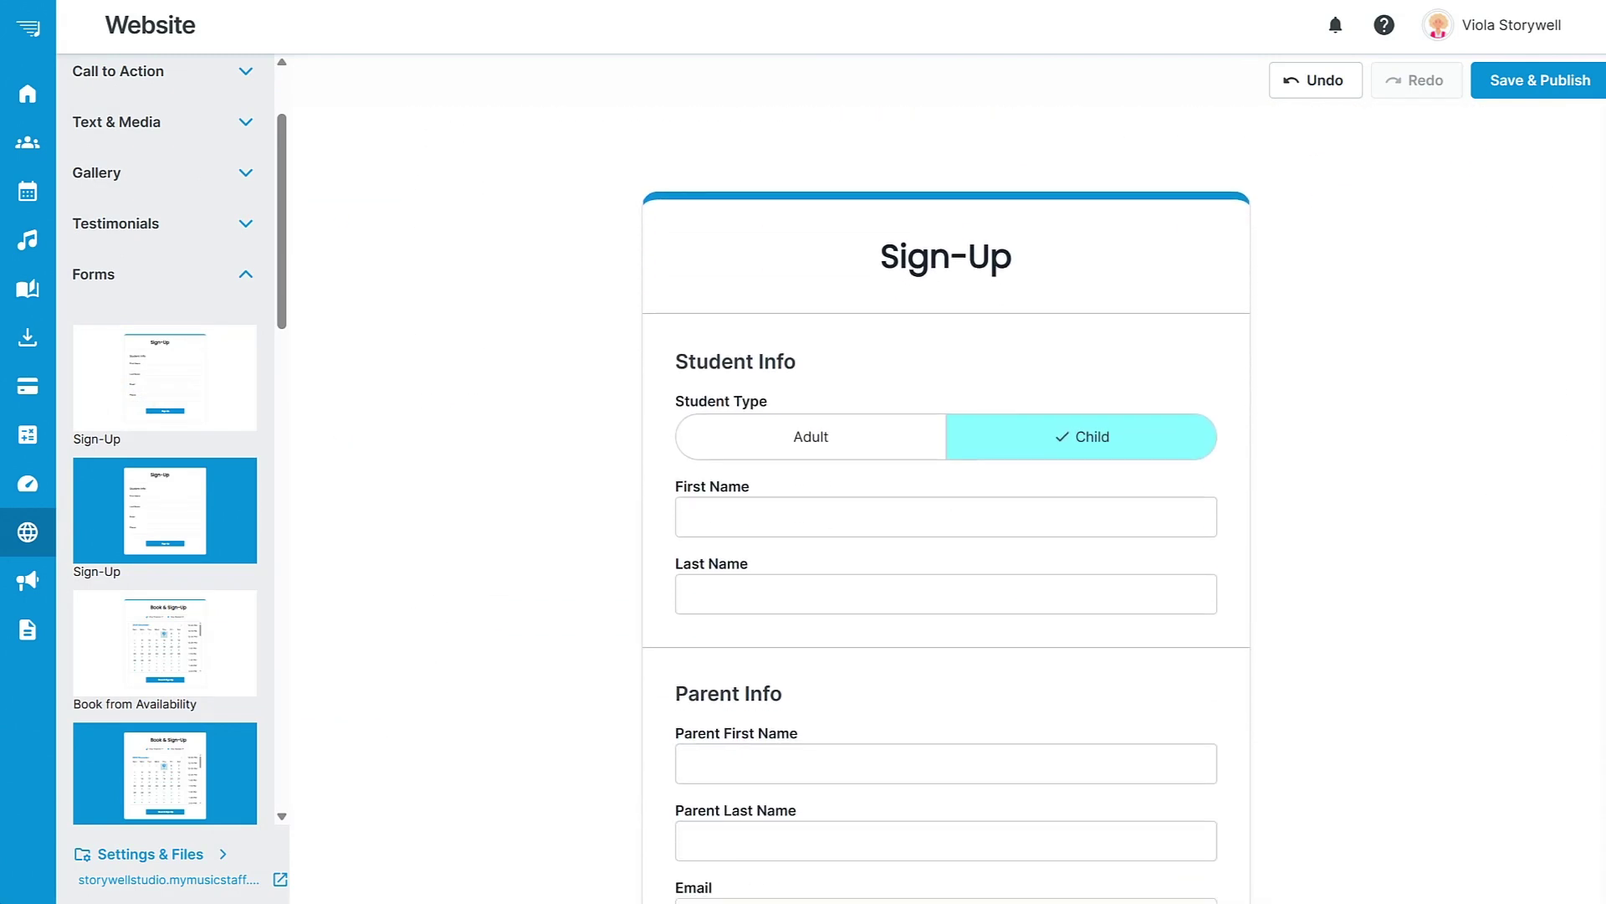
scroll(1600, 709, "up", 5)
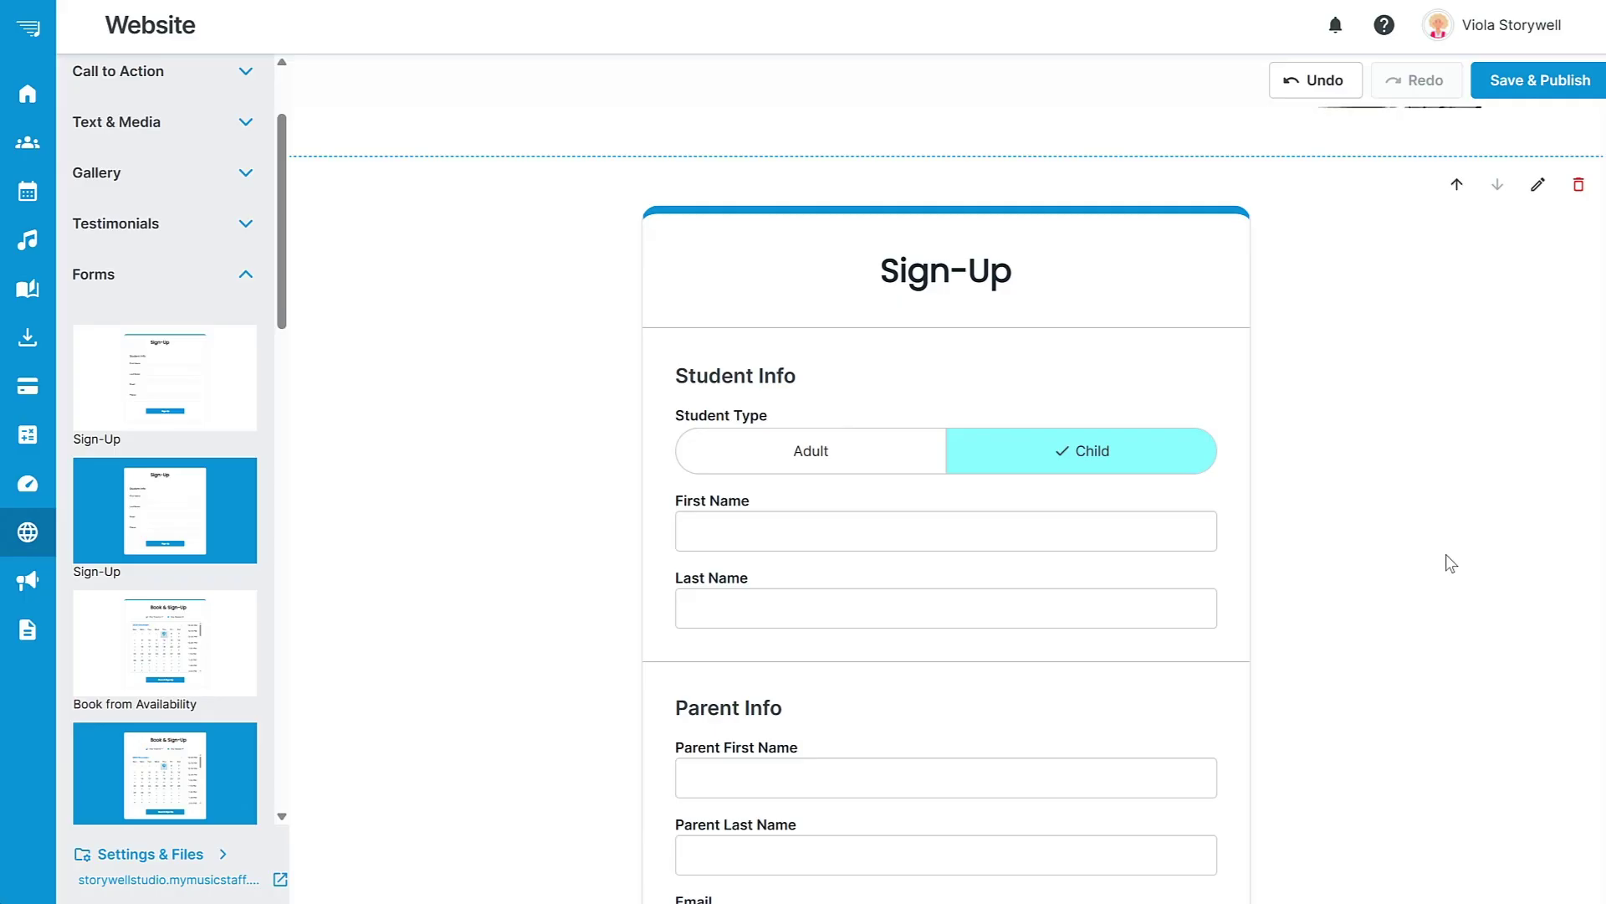
left_click(1539, 79)
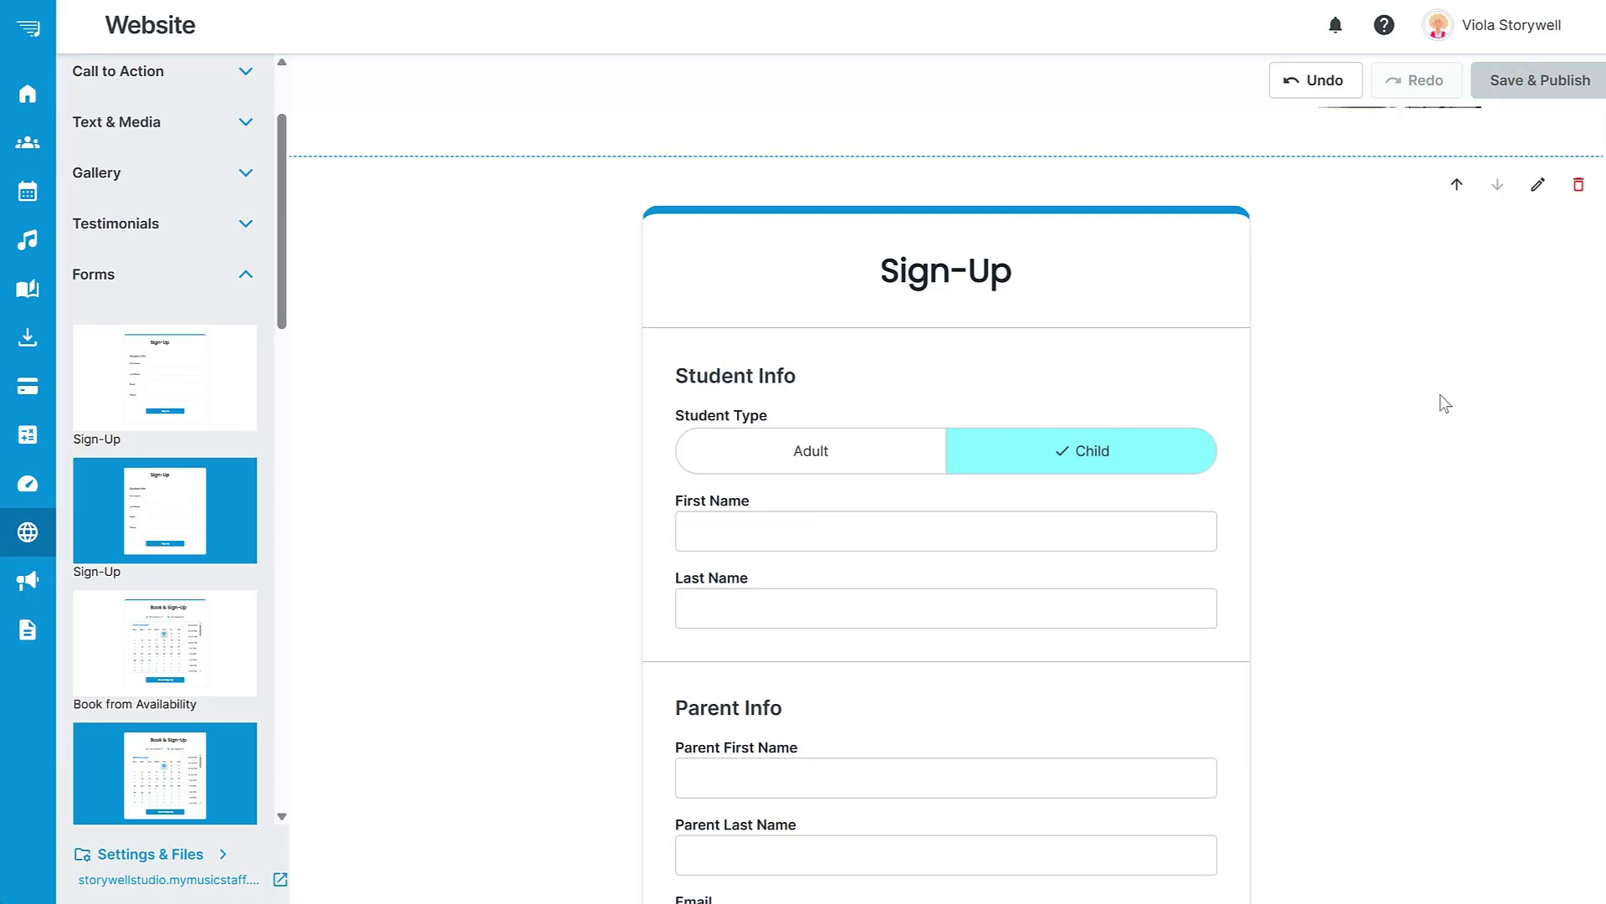
Return to the Home dashboard with today's agenda and studio figures.
left_click(42, 93)
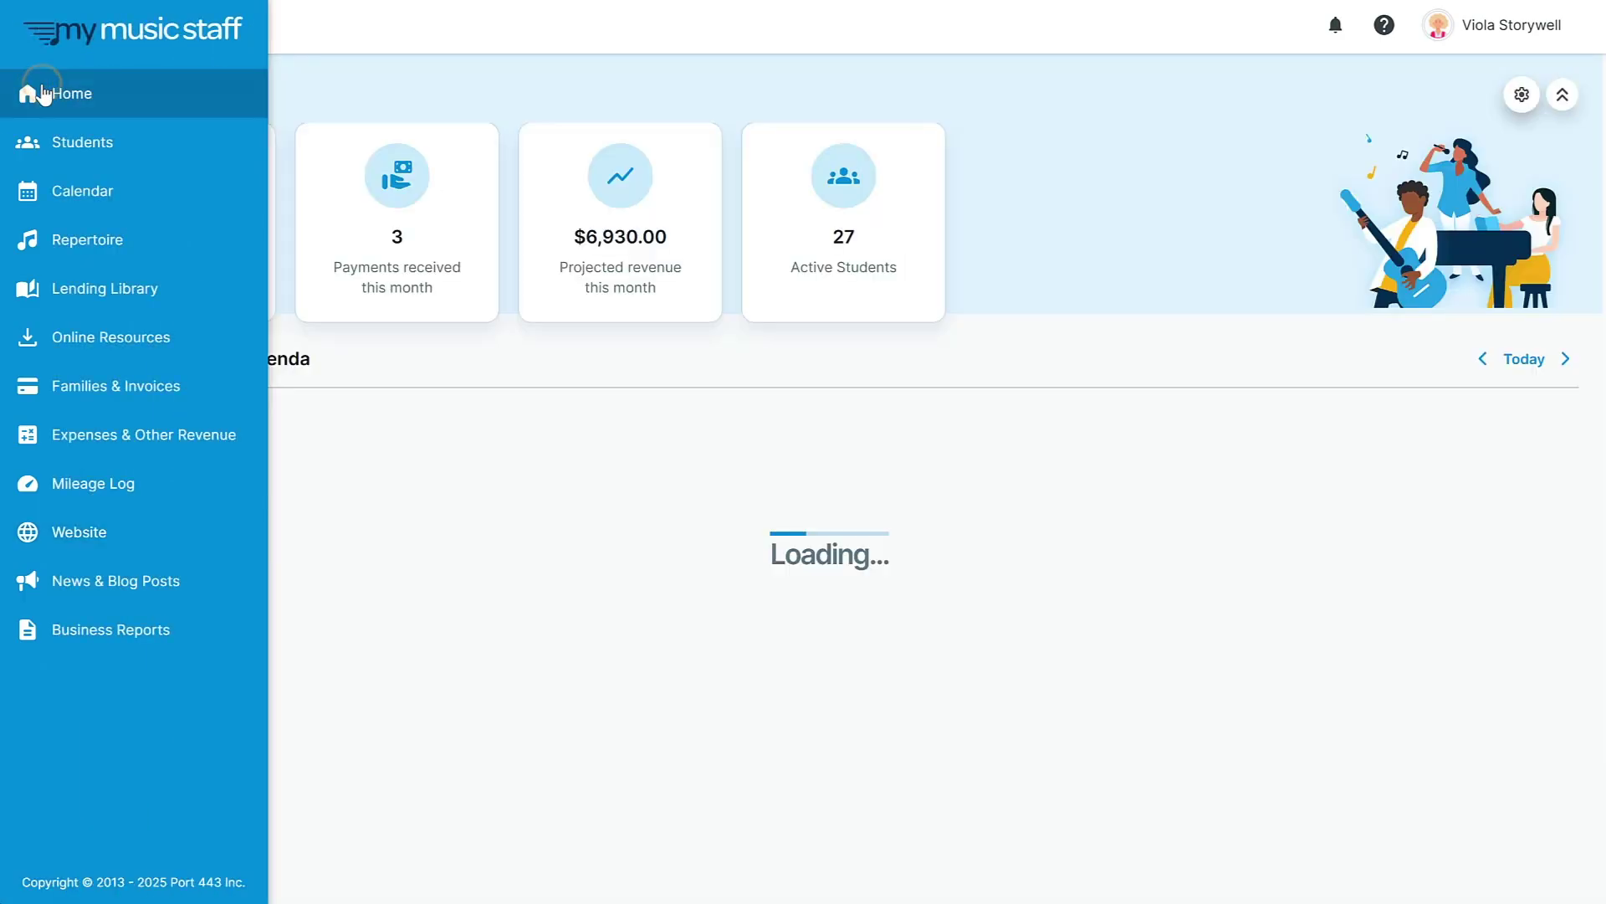